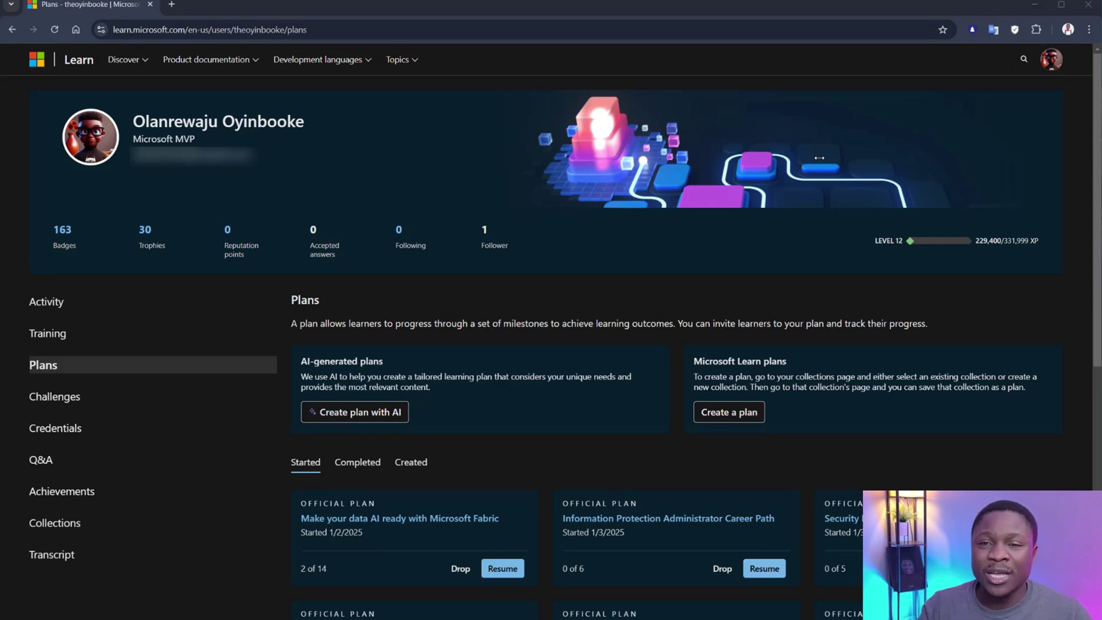
left_click(1055, 65)
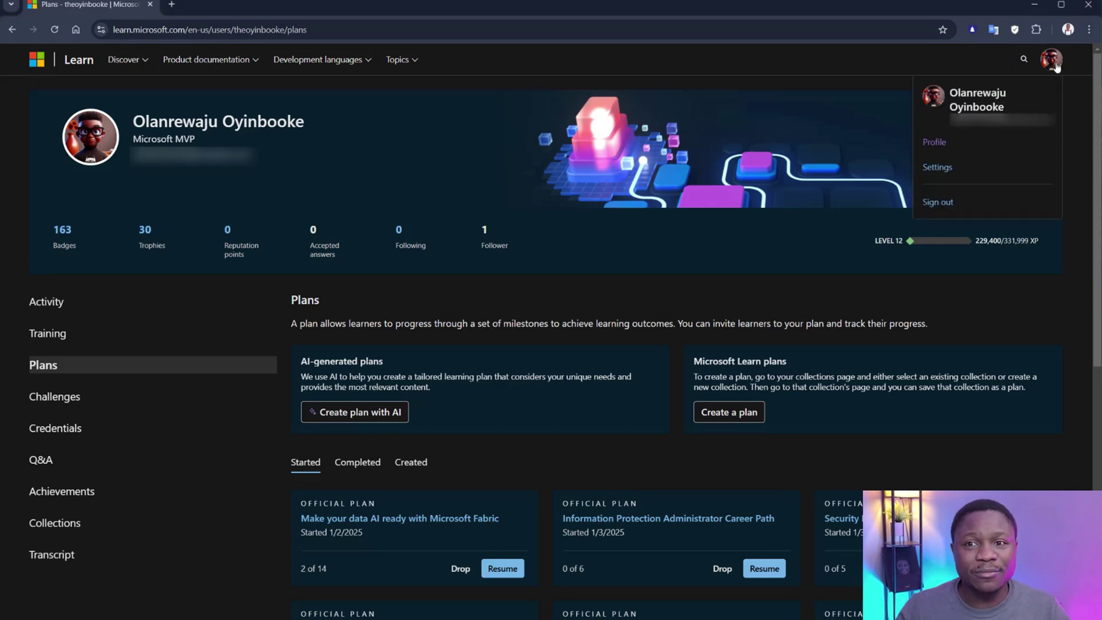
left_click(940, 148)
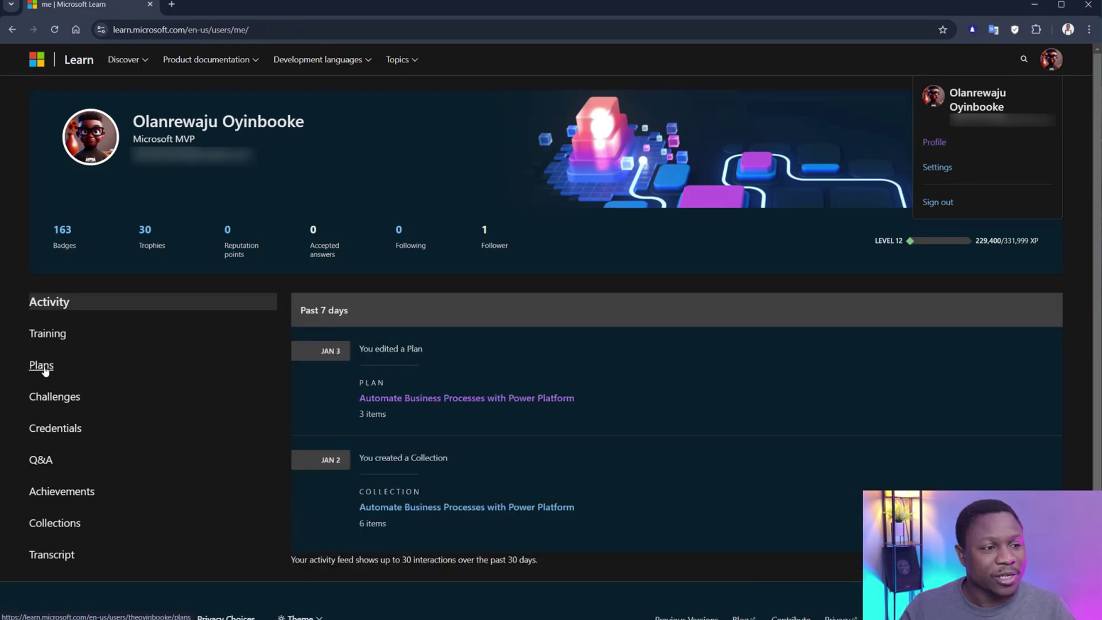
left_click(42, 364)
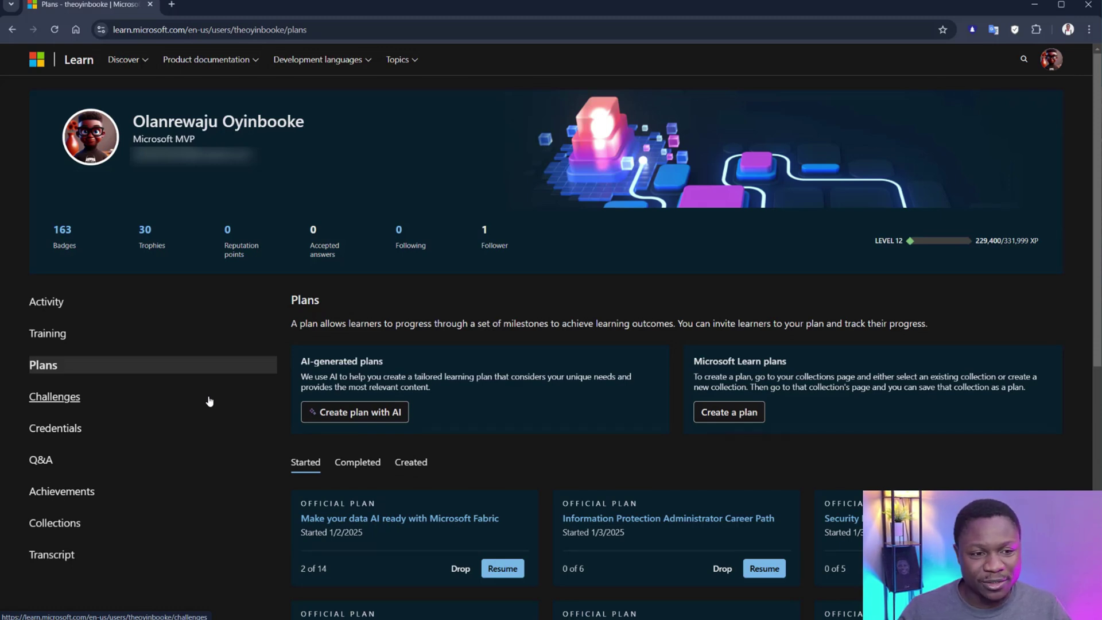
Step: Launch the AI learning plan builder from the AI-generated plans card
left_click(357, 412)
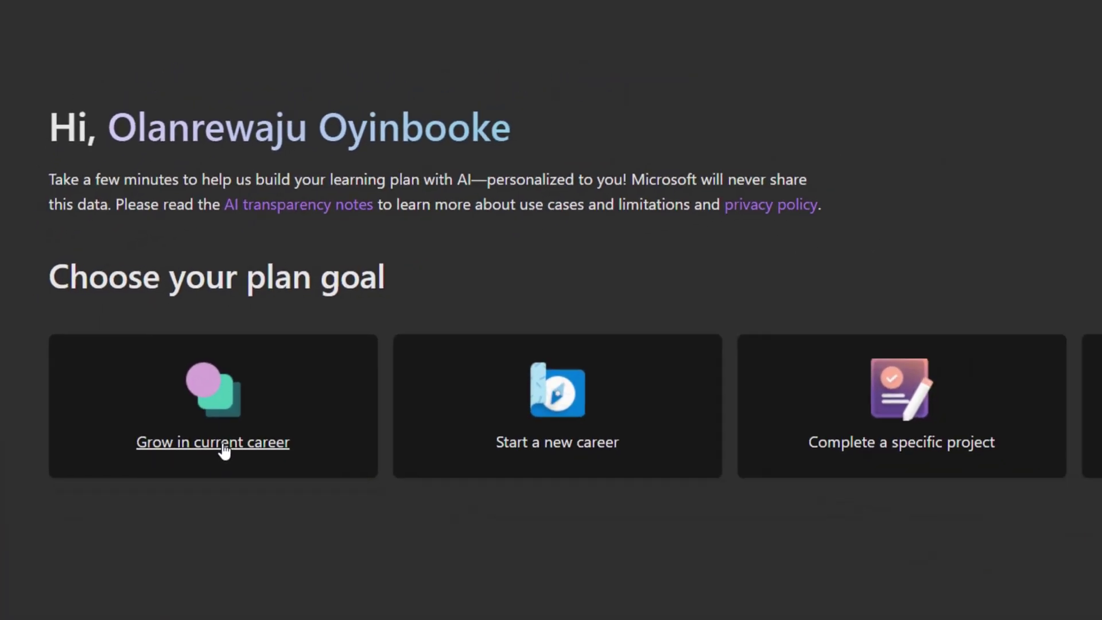
Step: Set the background to grow in current career as an early-career DevOps Engineer, with pasted responsibilities
left_click(276, 483)
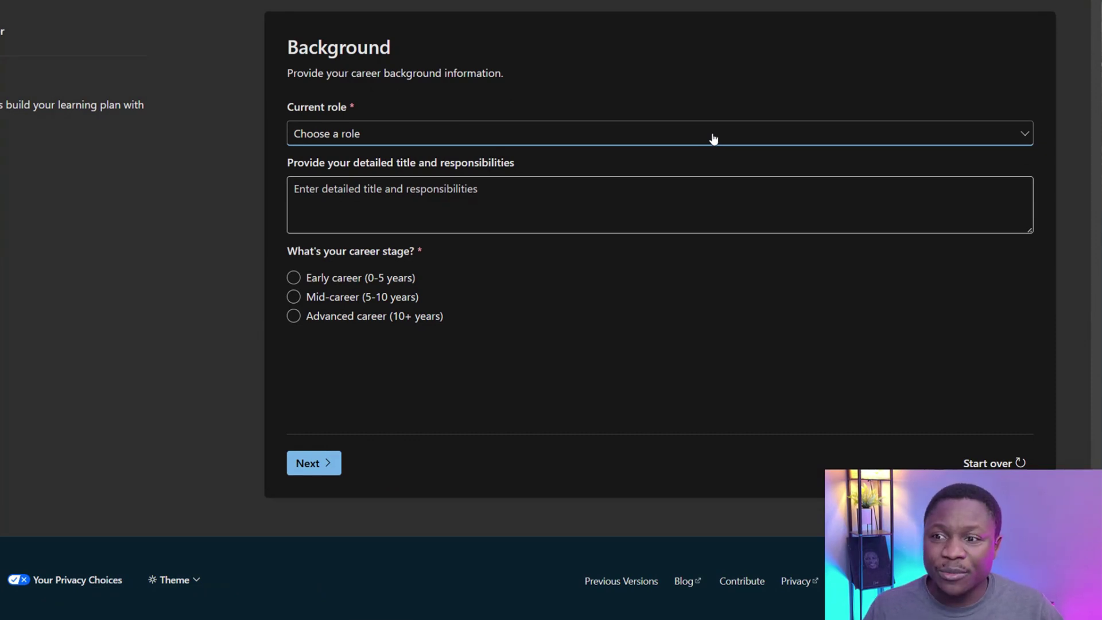
left_click(713, 139)
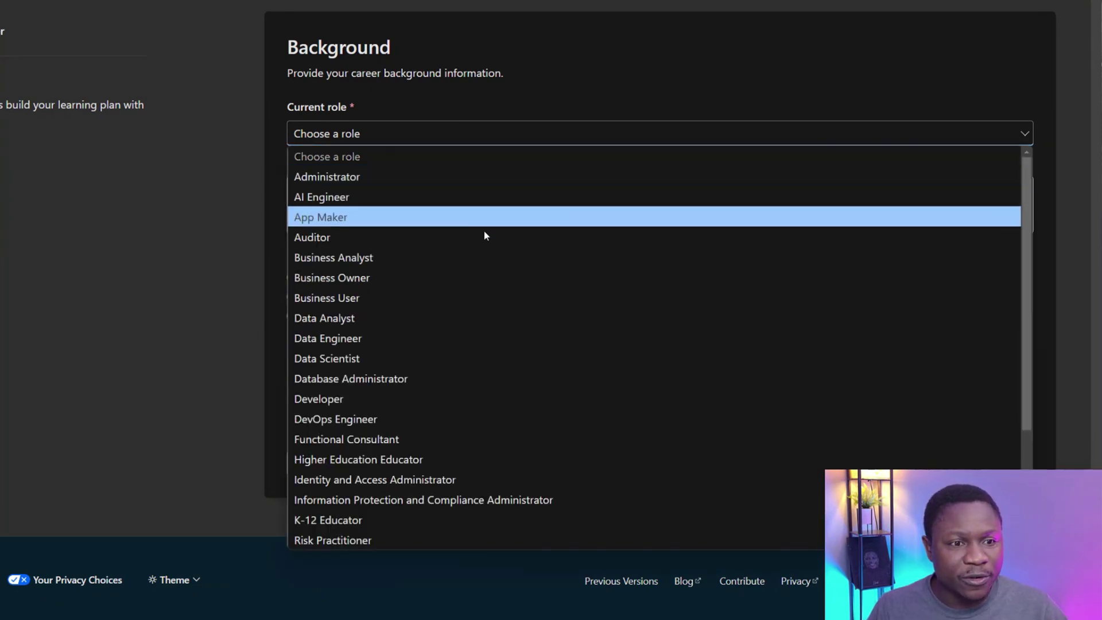
left_click(343, 419)
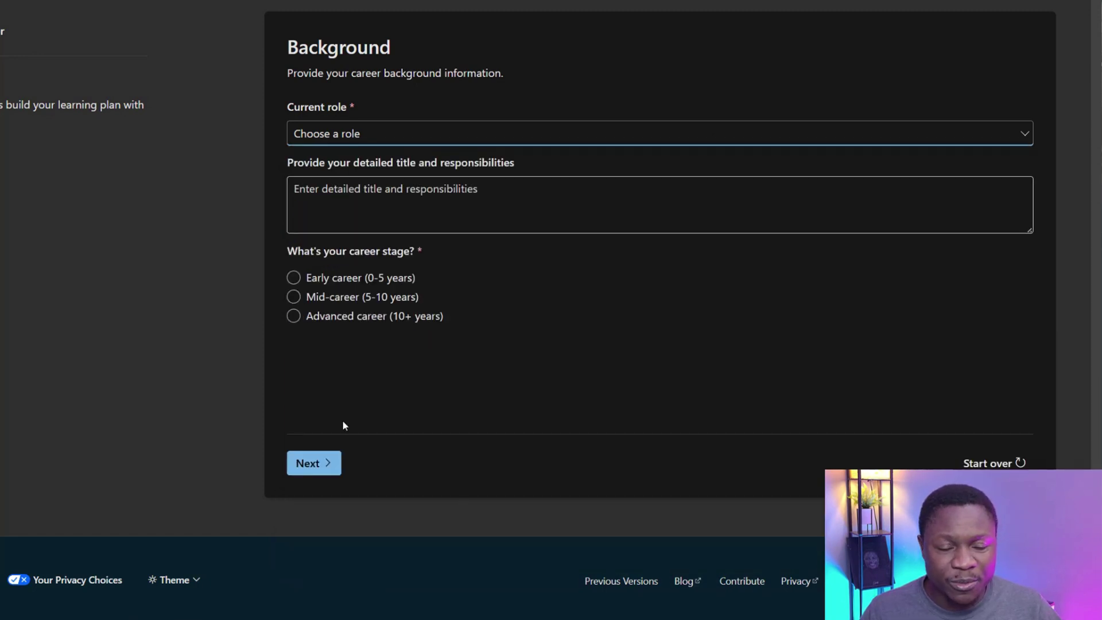
left_click(773, 283)
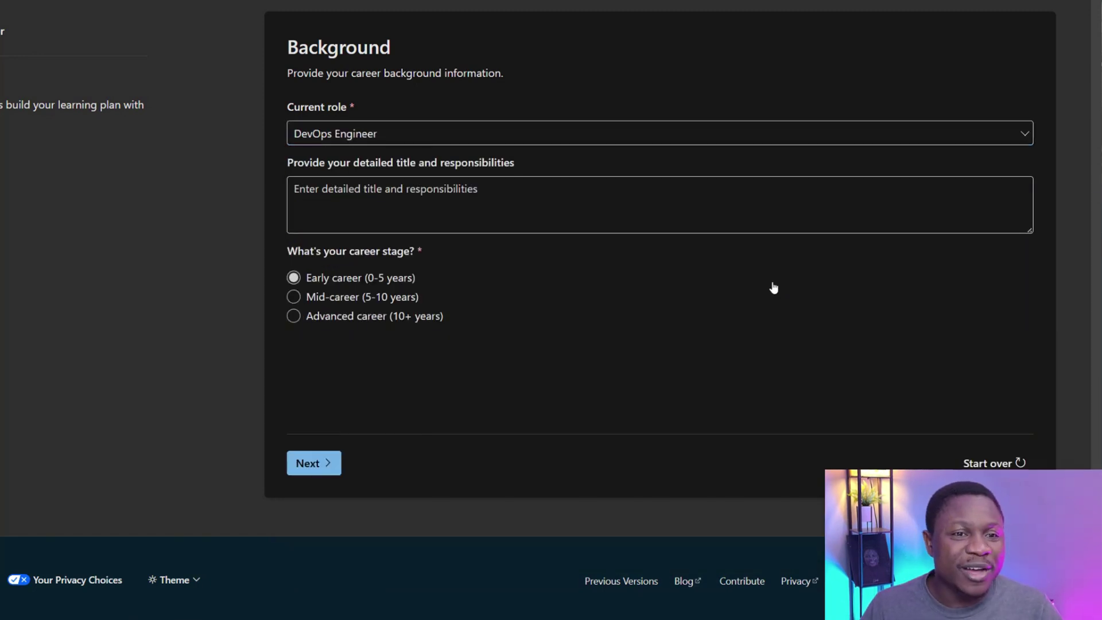
left_click(593, 197)
type("As a DevOps Engineer, you will streamline and automate the software development and deployment processes.")
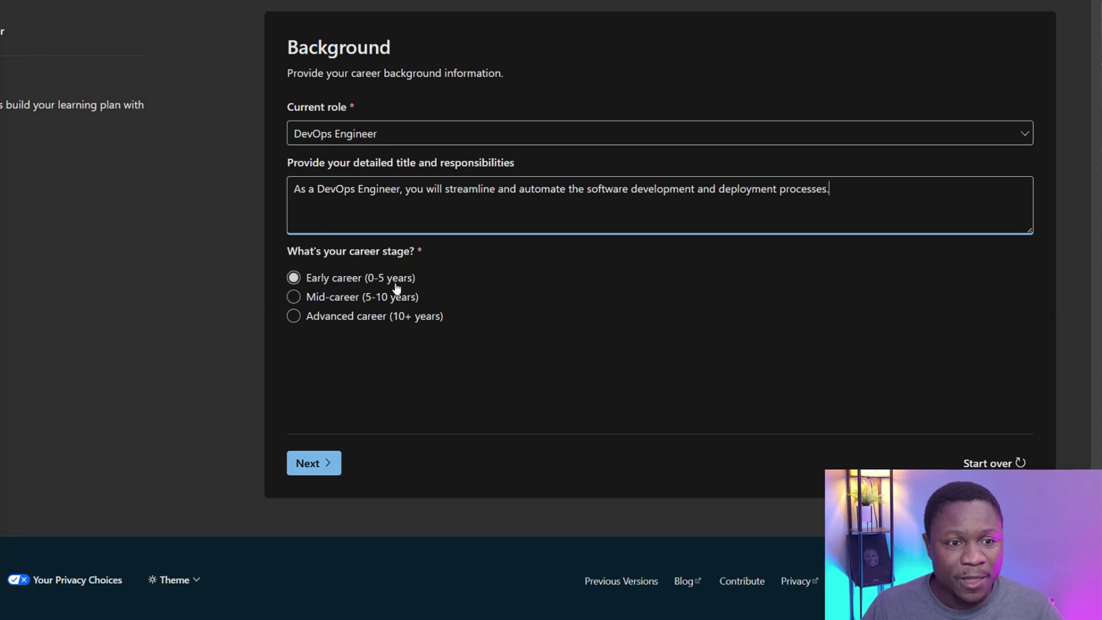
left_click(330, 279)
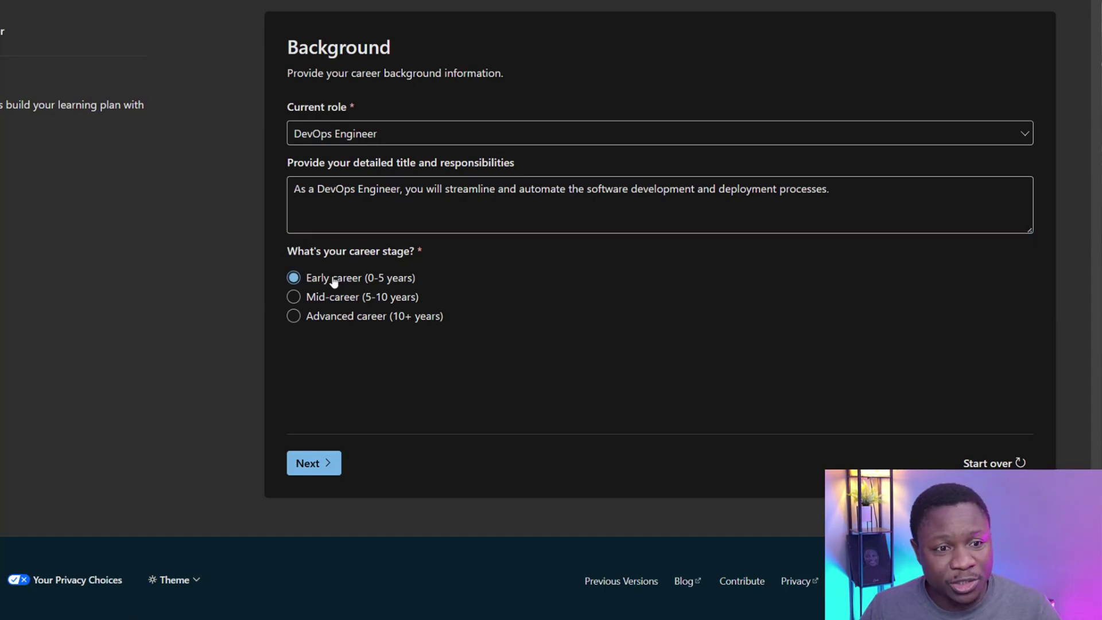
left_click(310, 464)
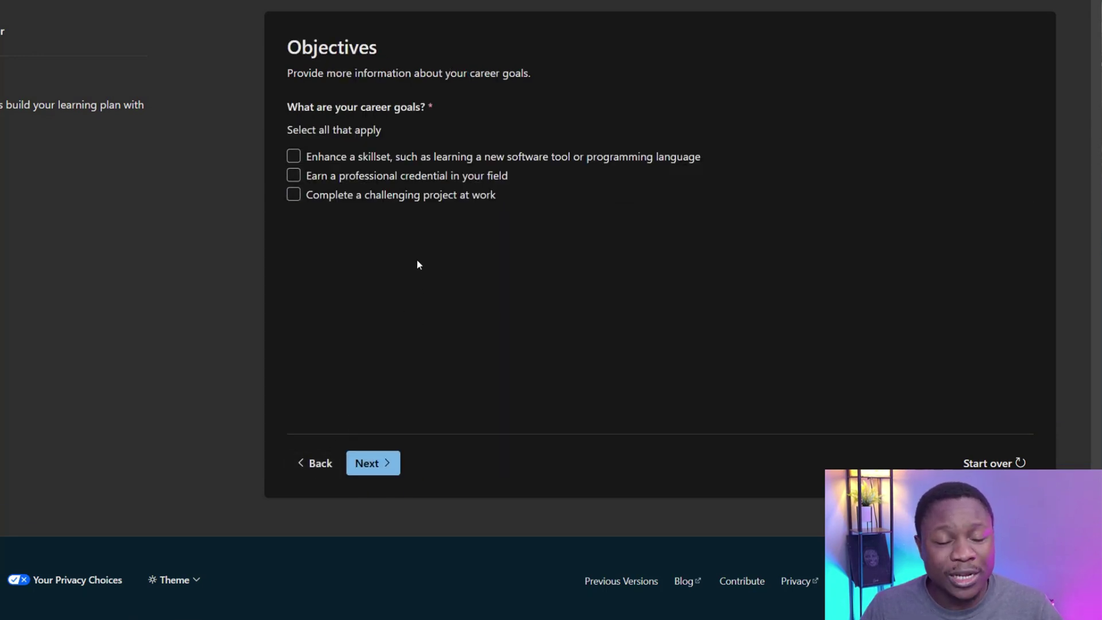
Step: Add a skillset goal for Application development with the DevOps category
left_click(293, 158)
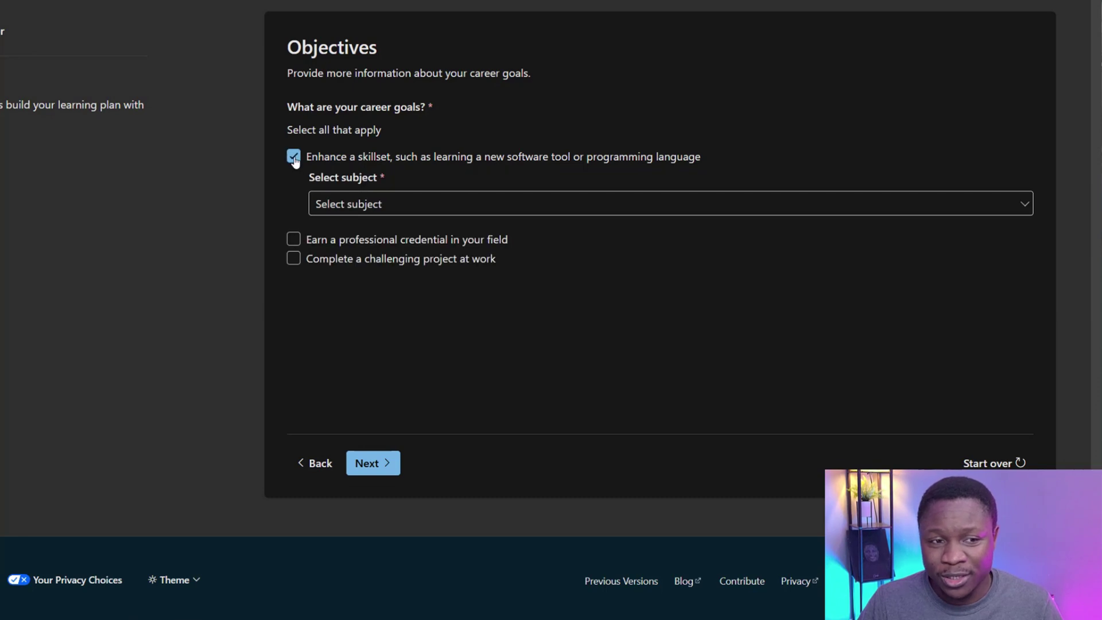
left_click(379, 207)
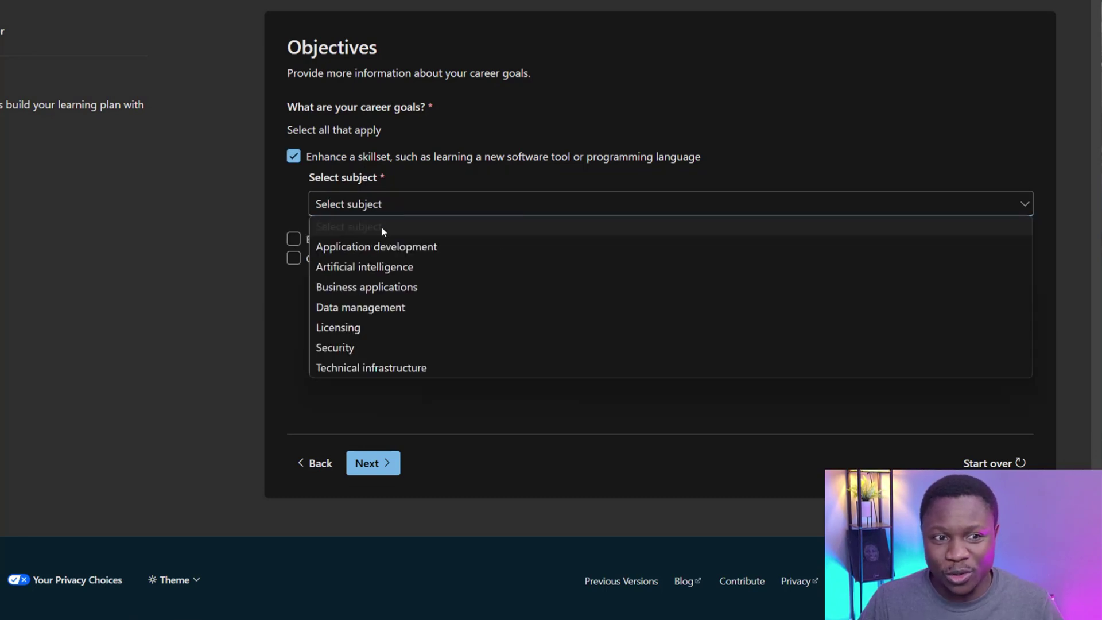
left_click(382, 248)
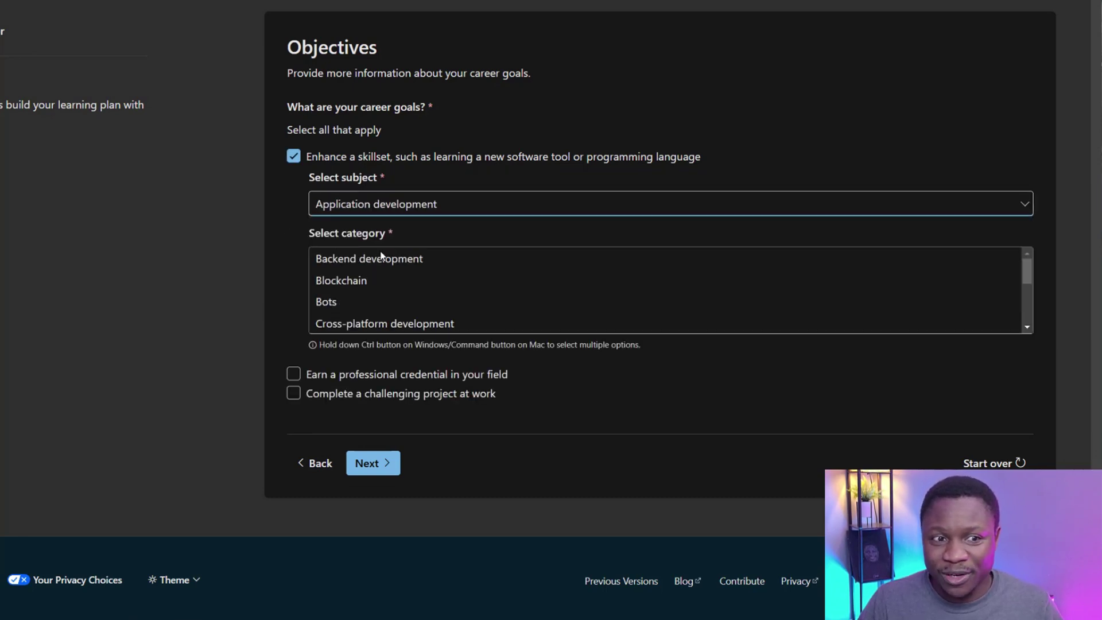
scroll(379, 301, "down", 1)
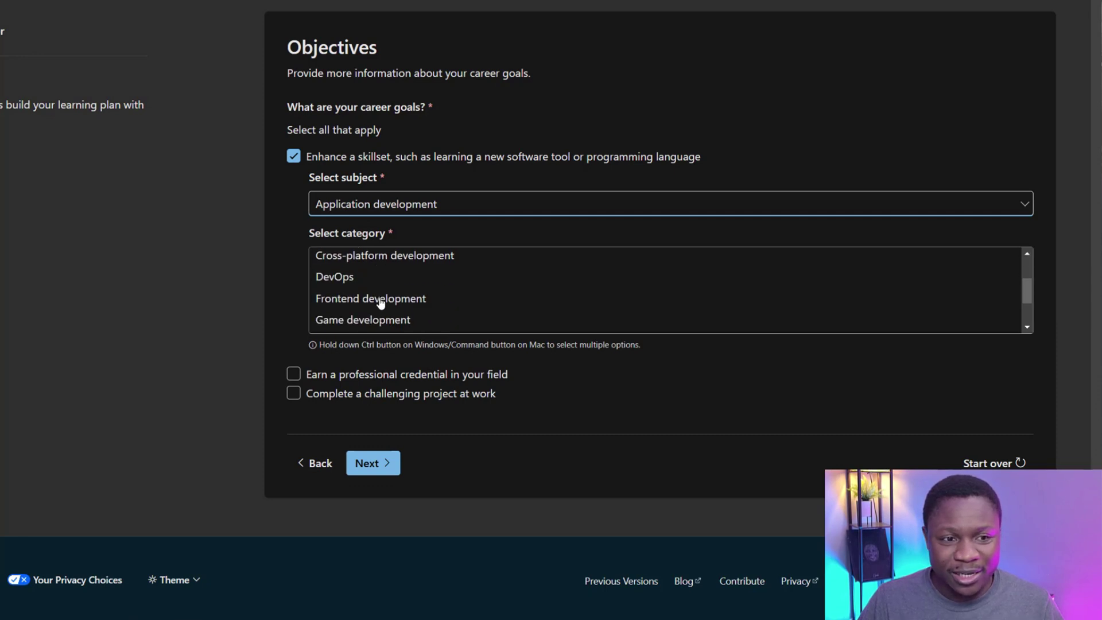
left_click(349, 280)
scroll(323, 321, "down", 1)
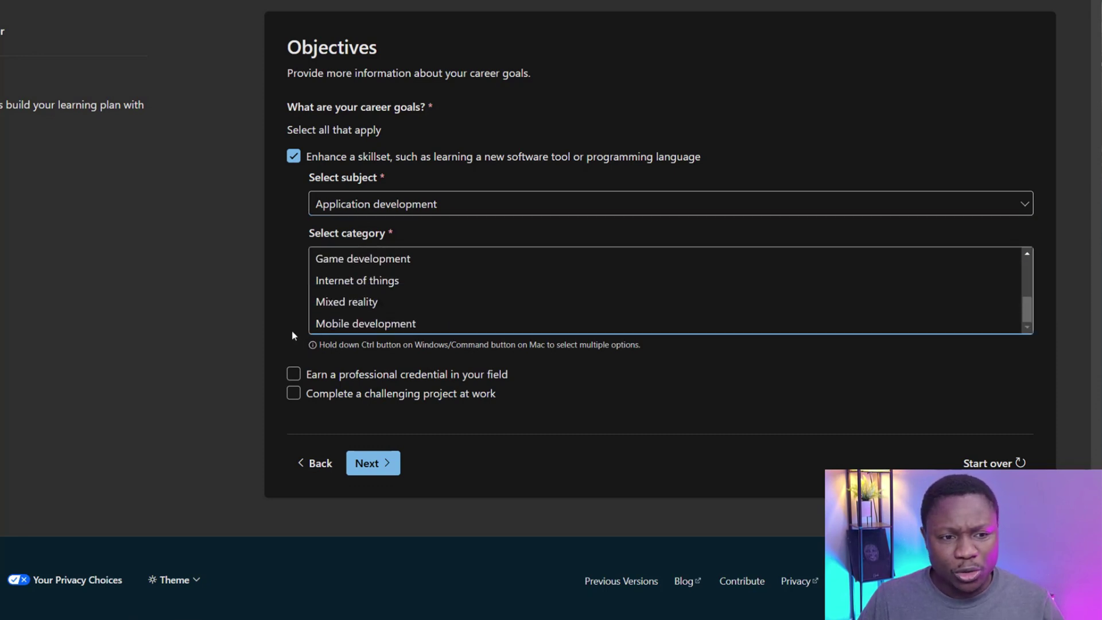
scroll(322, 323, "up", 2)
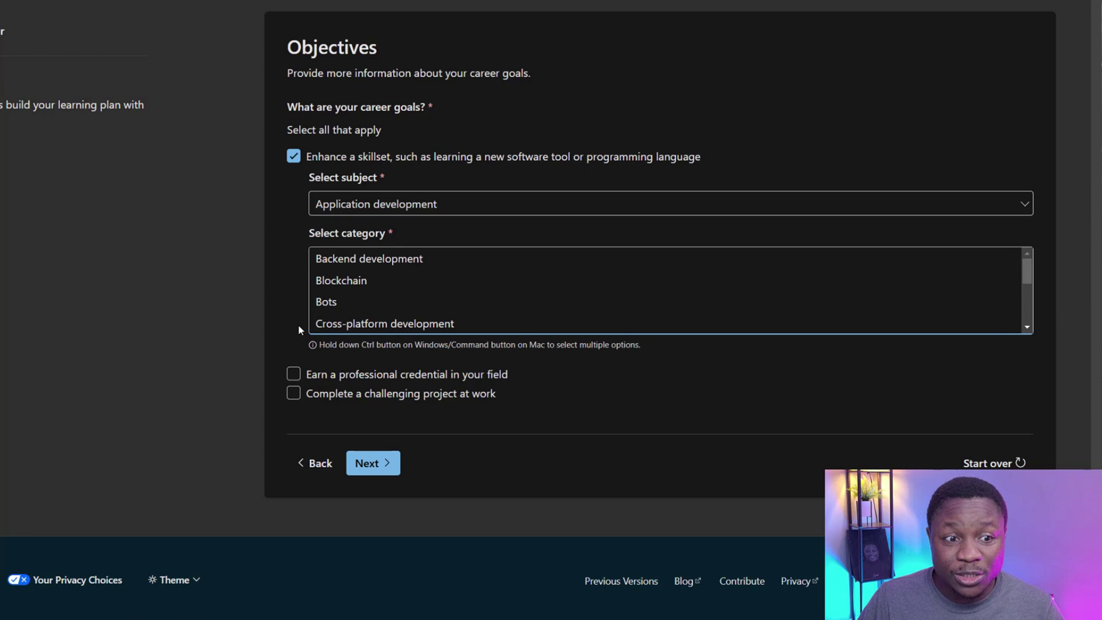
Step: Add a credential goal: the industry-recognized DevOps Engineer Expert certification
left_click(293, 374)
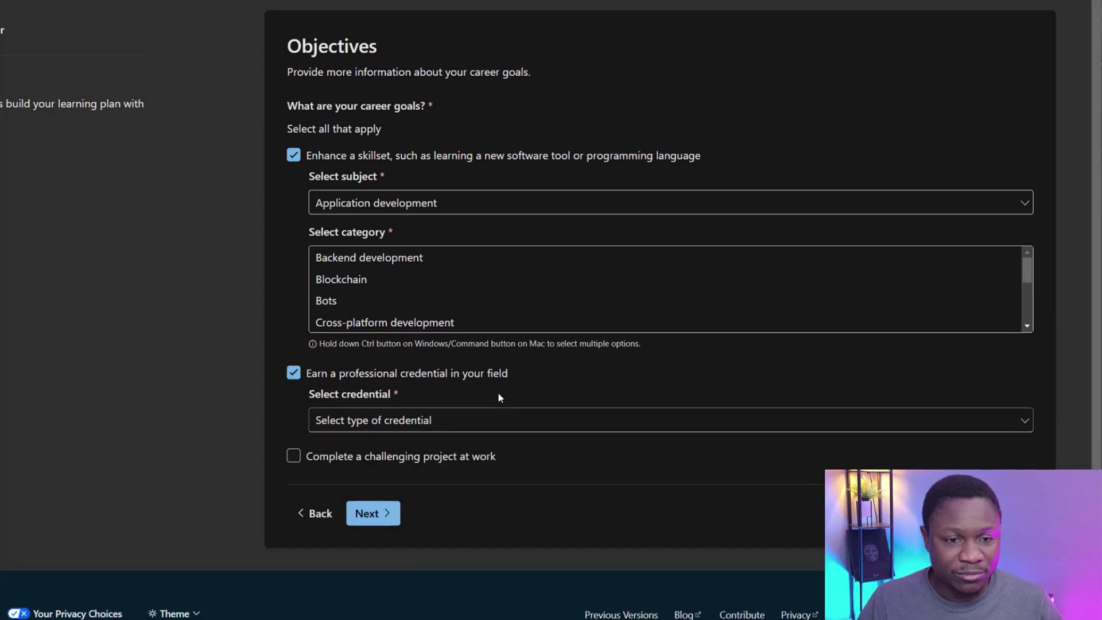
scroll(498, 391, "down", 1)
left_click(495, 394)
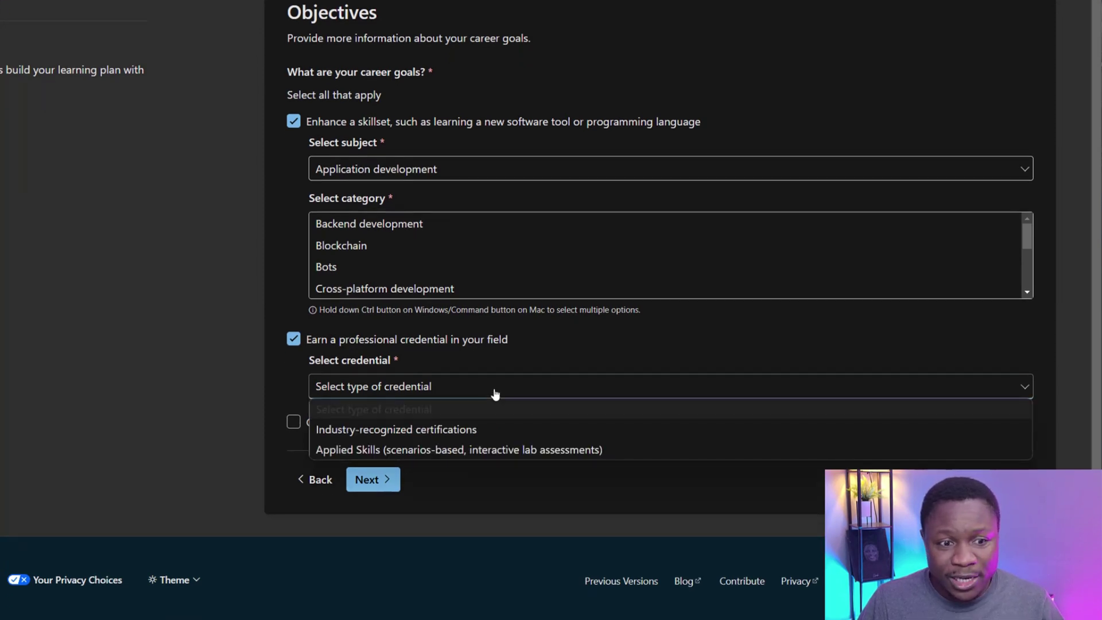
left_click(480, 434)
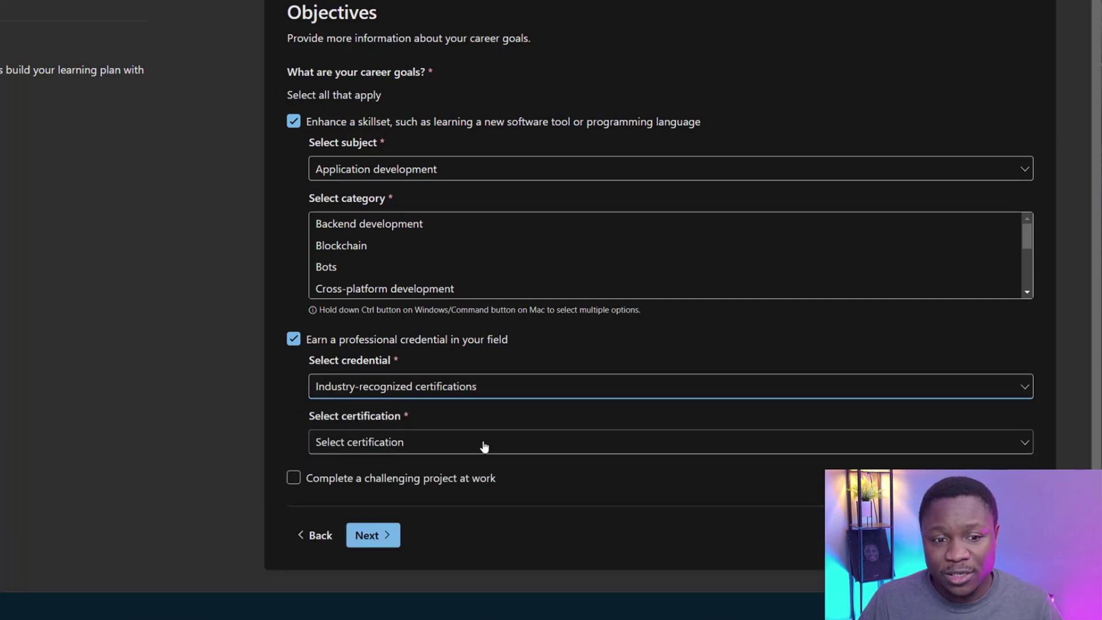
left_click(484, 445)
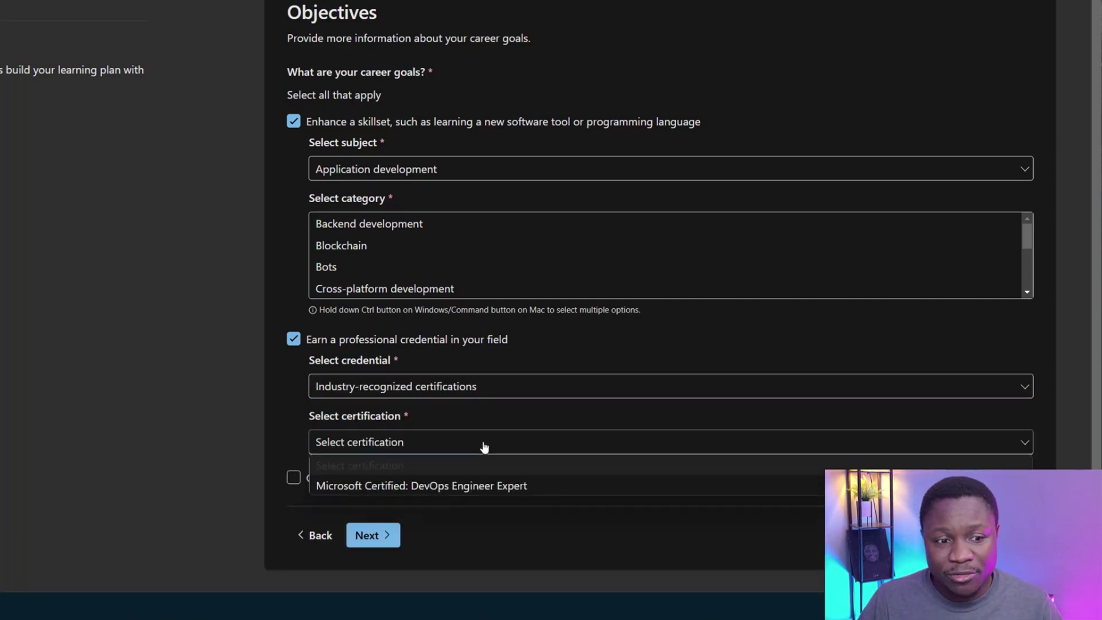
left_click(472, 487)
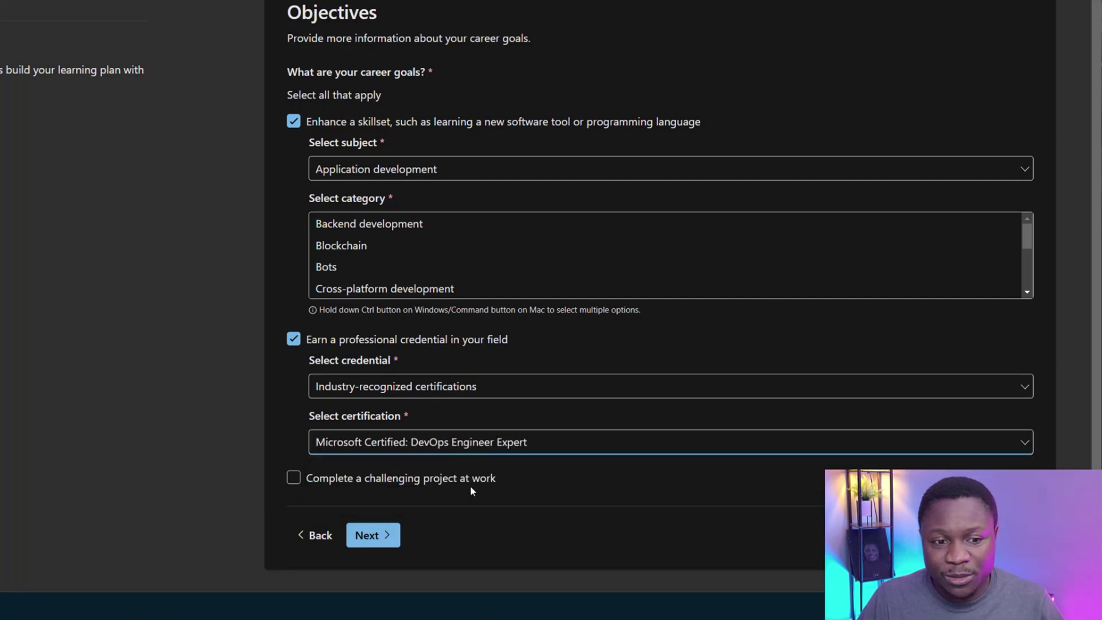
Step: Add a challenging-project goal with the pasted CI/CD pipeline project details
left_click(294, 479)
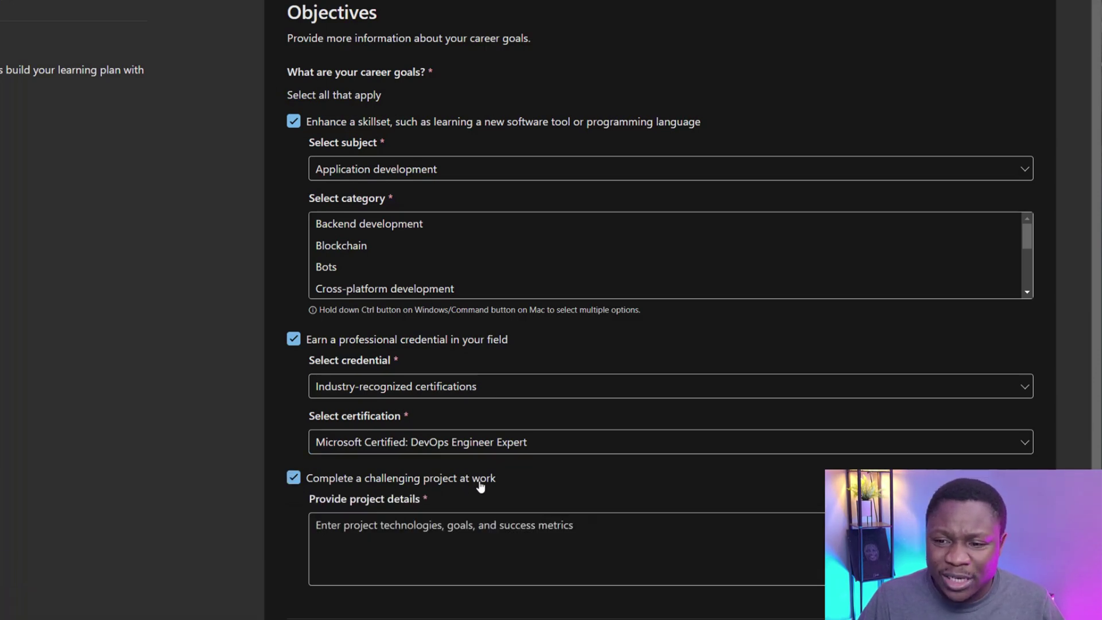
left_click(483, 545)
type("Design and implement an automated CI/CD pipeline for a microservices-based architecture using Jenkins, Docker, and Kubernetes. Goals include reducing deployment time by 50%, enabling zero-downtime releases, and improving overall system stability. Success is measured by achieving 90% automation, reducing deployment time to under 15 minutes, and ensuring six months of error-free production deployments. Additional tools include Terraform, Prometheus, and AWS cloud services.")
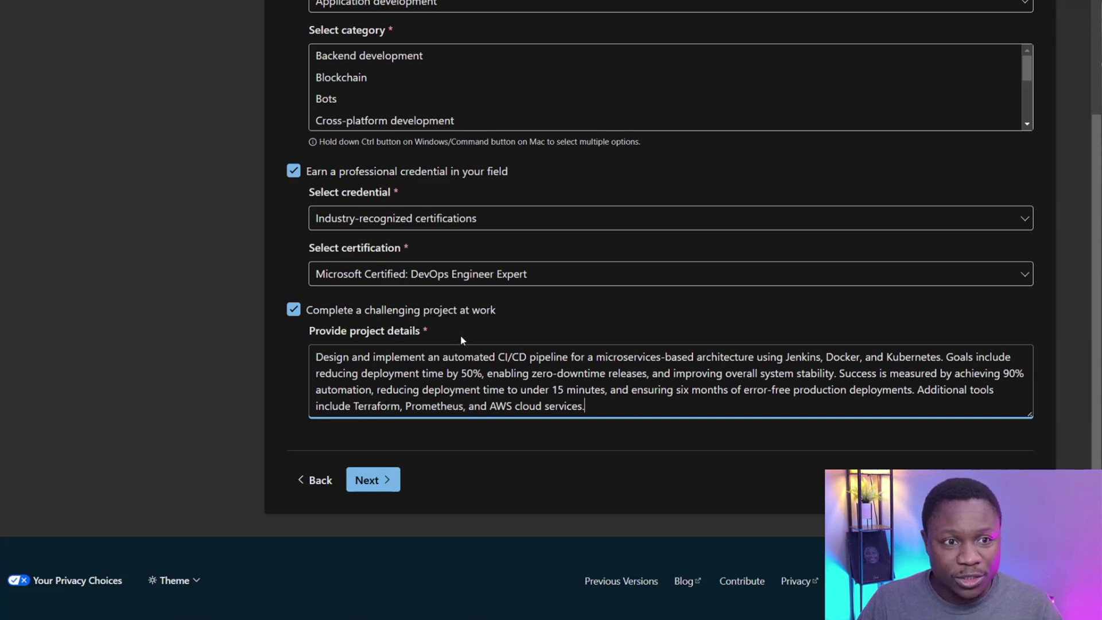
scroll(460, 335, "up", 1)
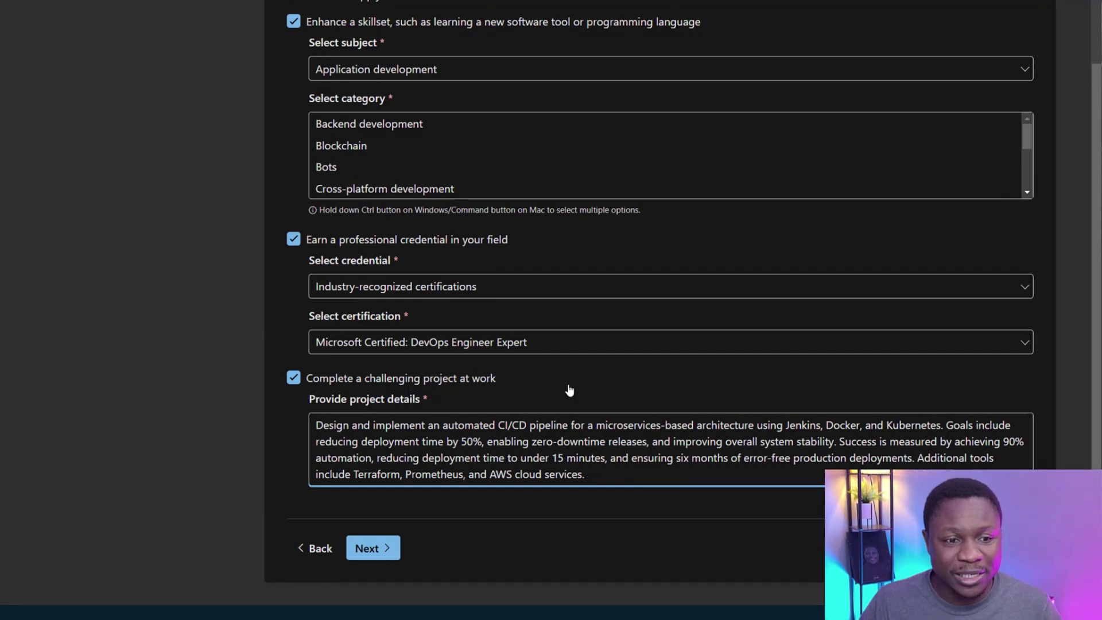
scroll(574, 392, "down", 1)
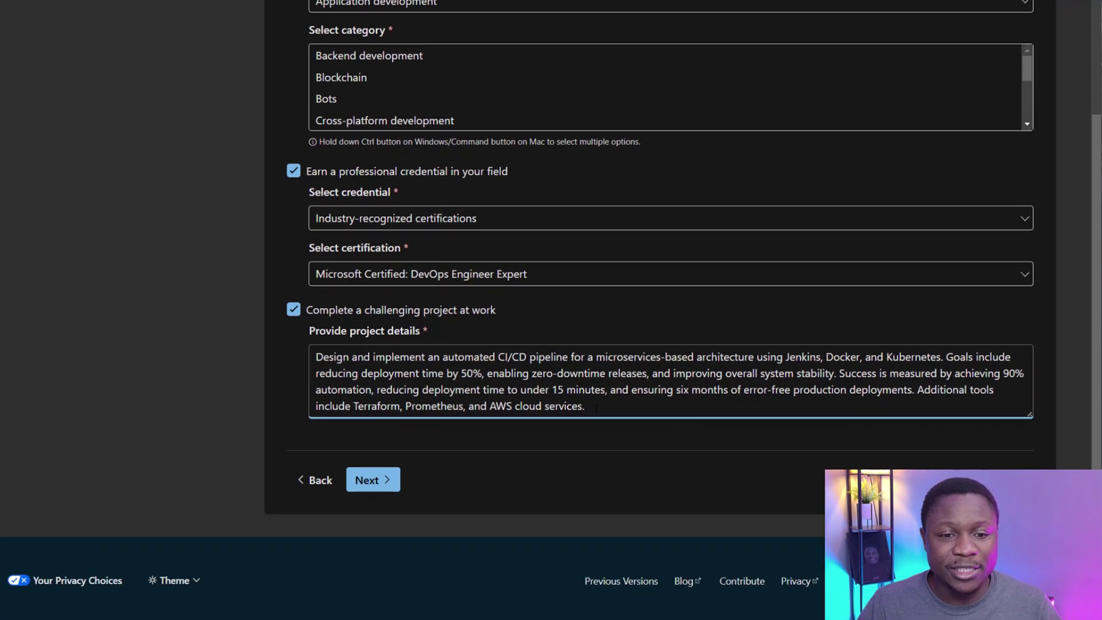
left_click(371, 480)
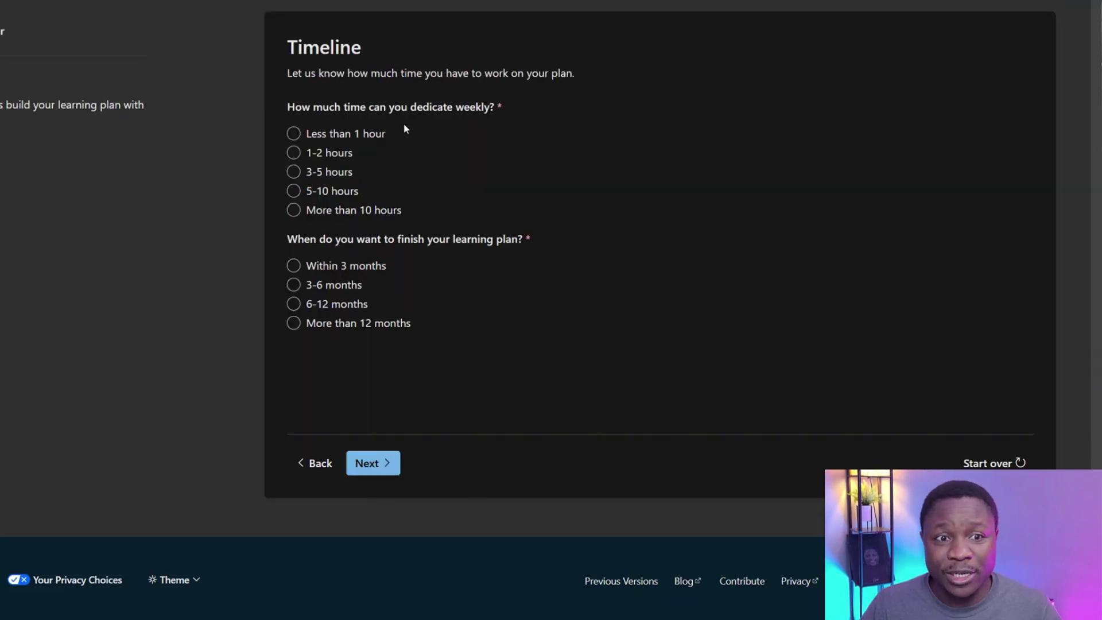
Step: Commit 1-2 hours weekly with a finish target within 3 months, and generate the plan
left_click(357, 134)
left_click(338, 153)
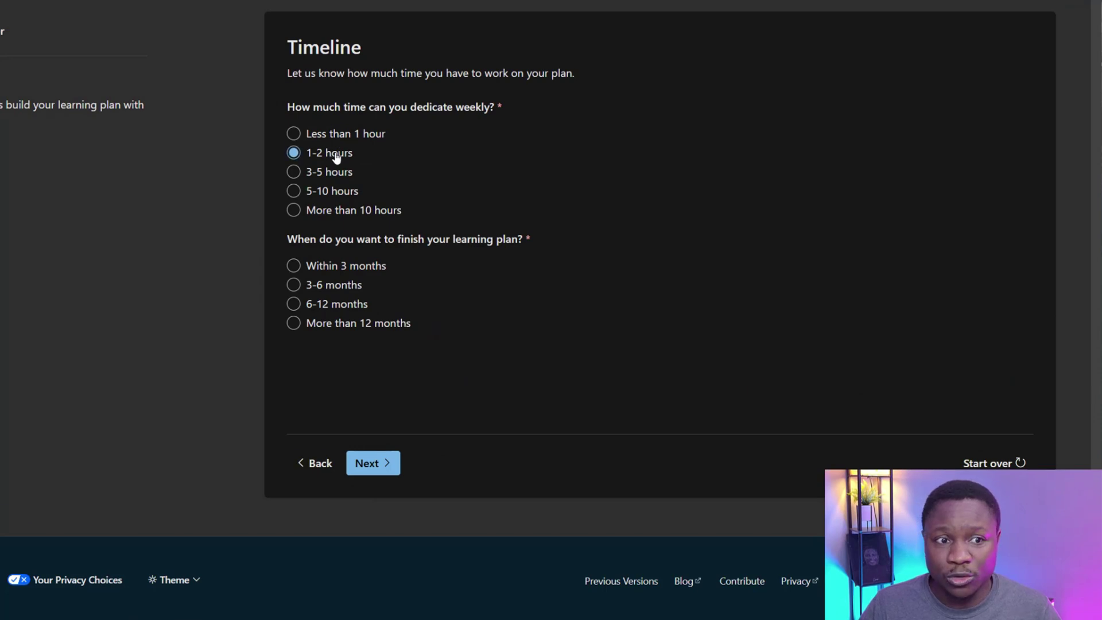
left_click(349, 267)
left_click(379, 463)
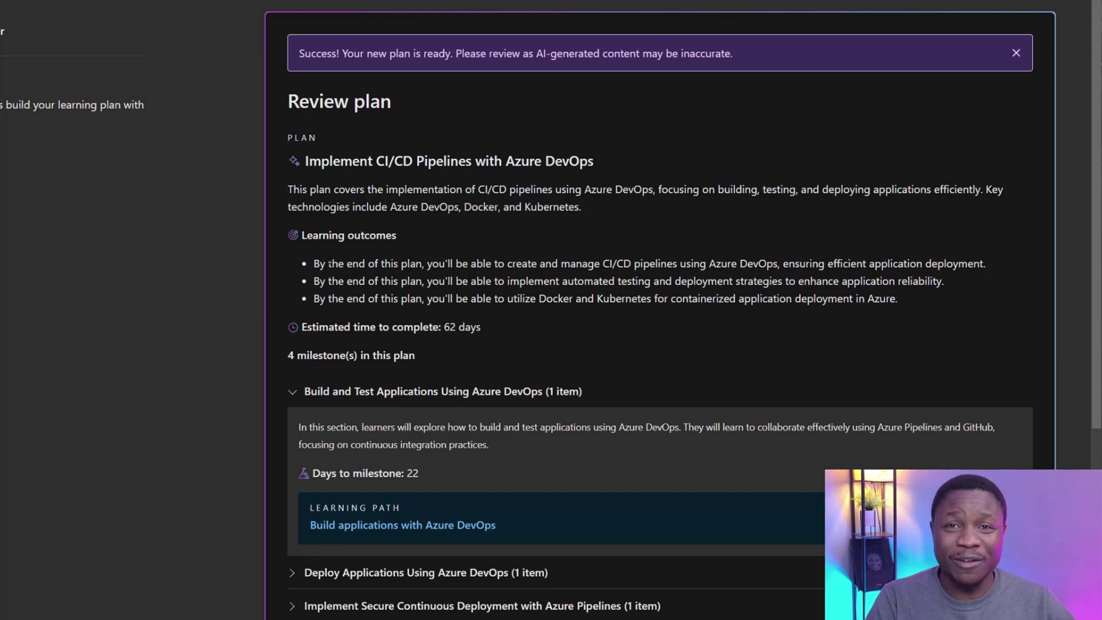
Step: Expand the milestones to inspect their 22, 26, 13 and 1 day spans and learning paths
scroll(344, 322, "down", 1)
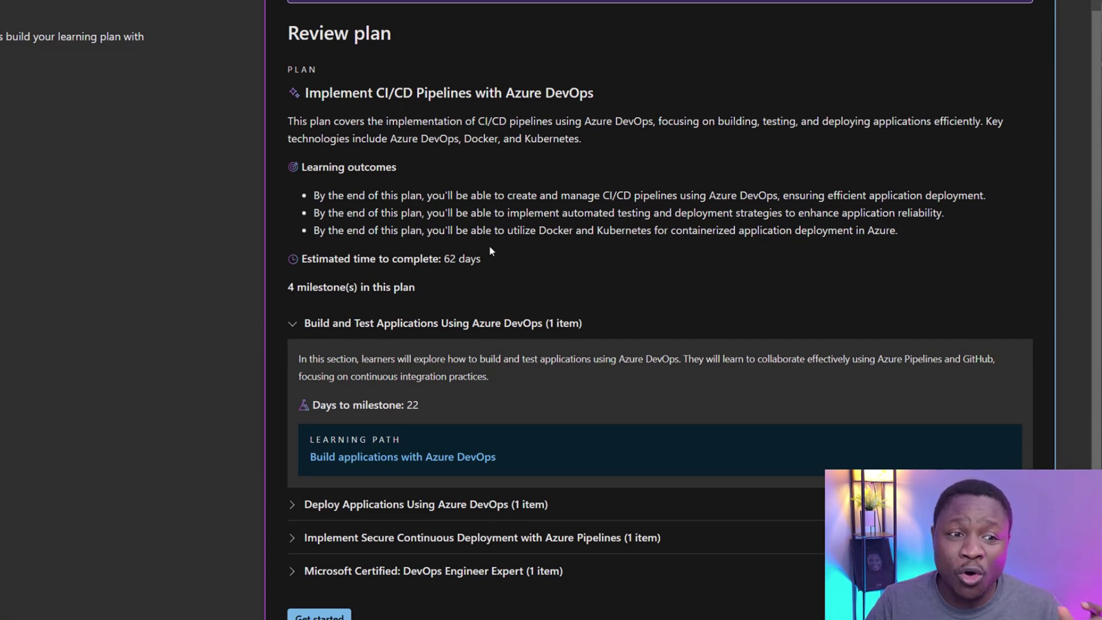
scroll(494, 238, "down", 2)
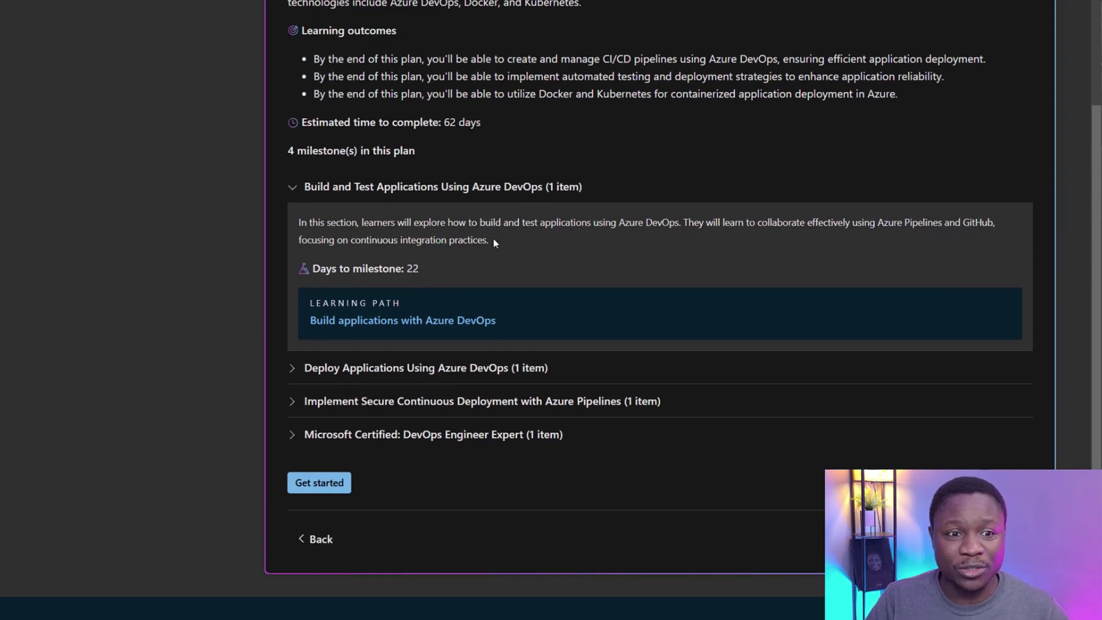
scroll(433, 270, "down", 1)
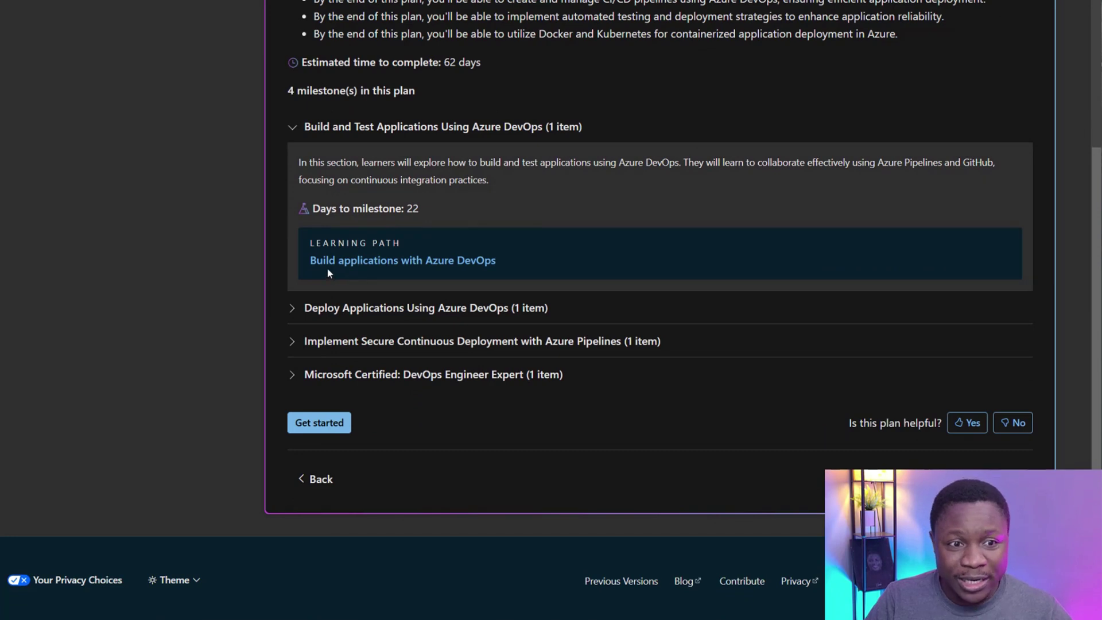
left_click(293, 310)
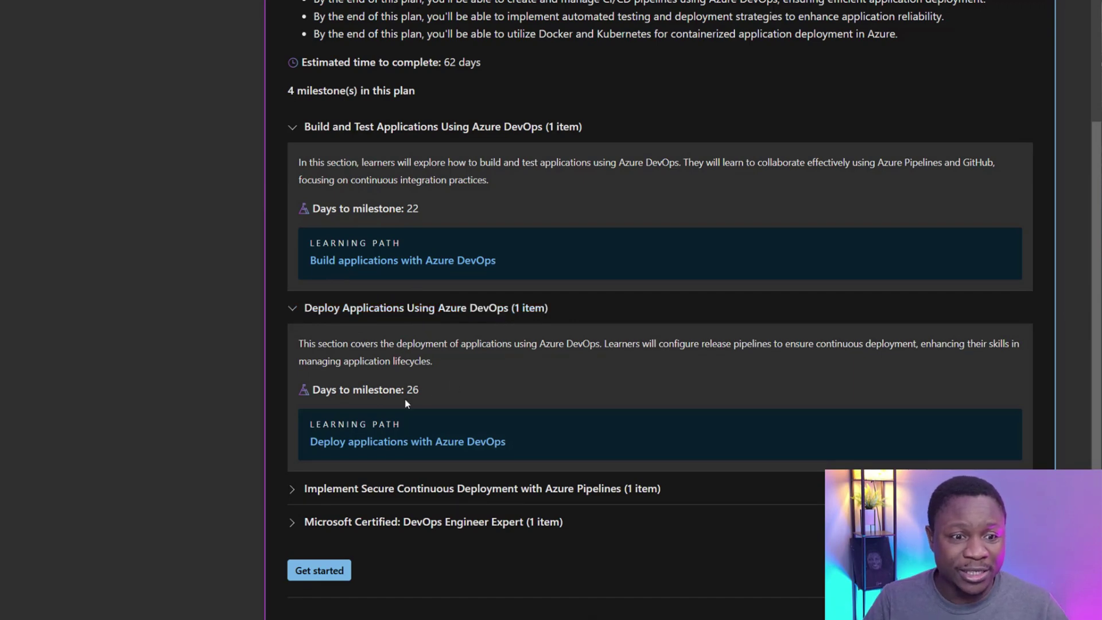
scroll(431, 385, "down", 3)
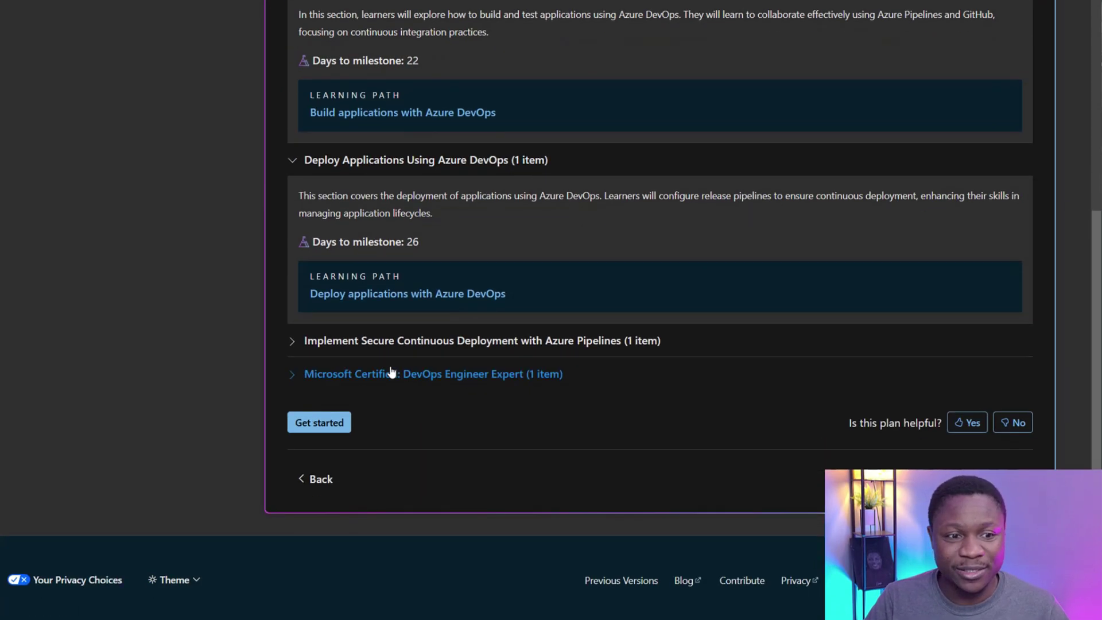
left_click(356, 352)
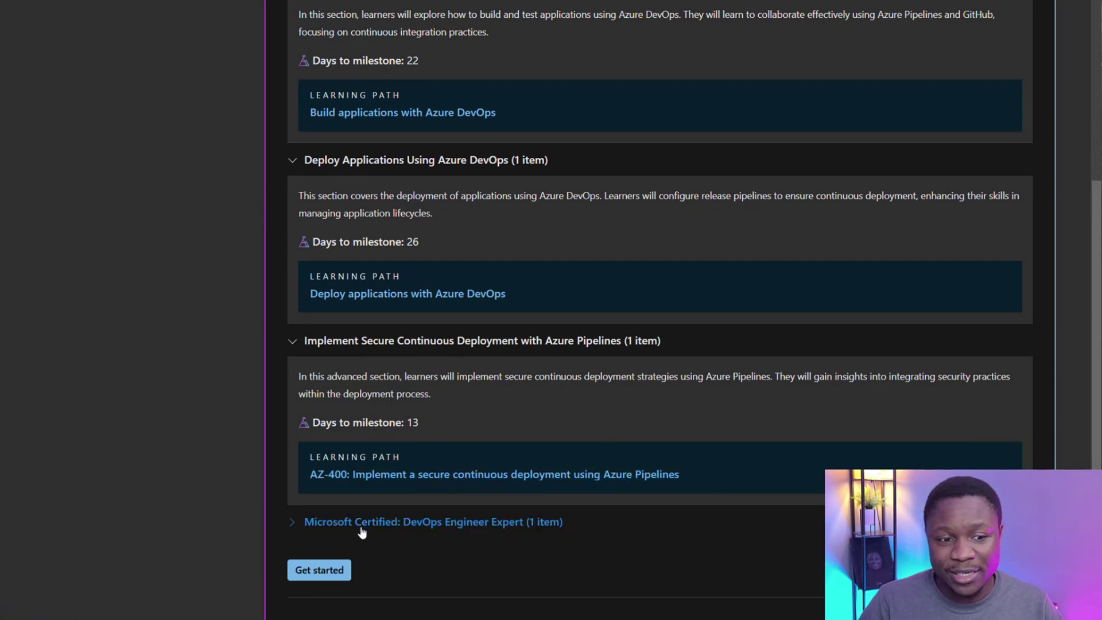
left_click(403, 521)
scroll(437, 520, "down", 5)
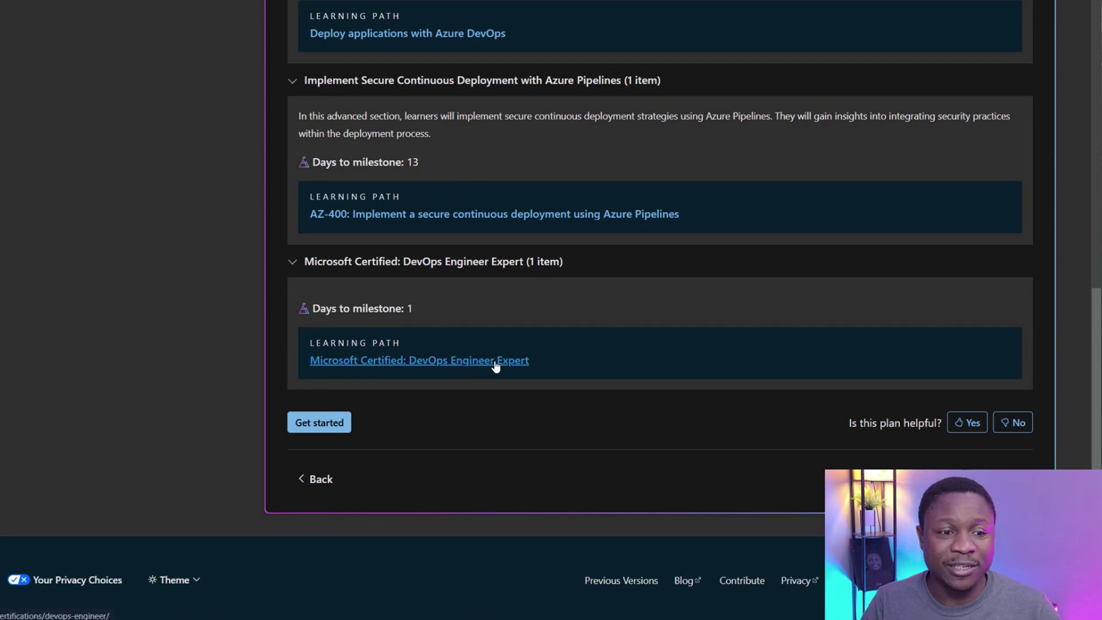
scroll(512, 442, "up", 5)
scroll(514, 445, "down", 5)
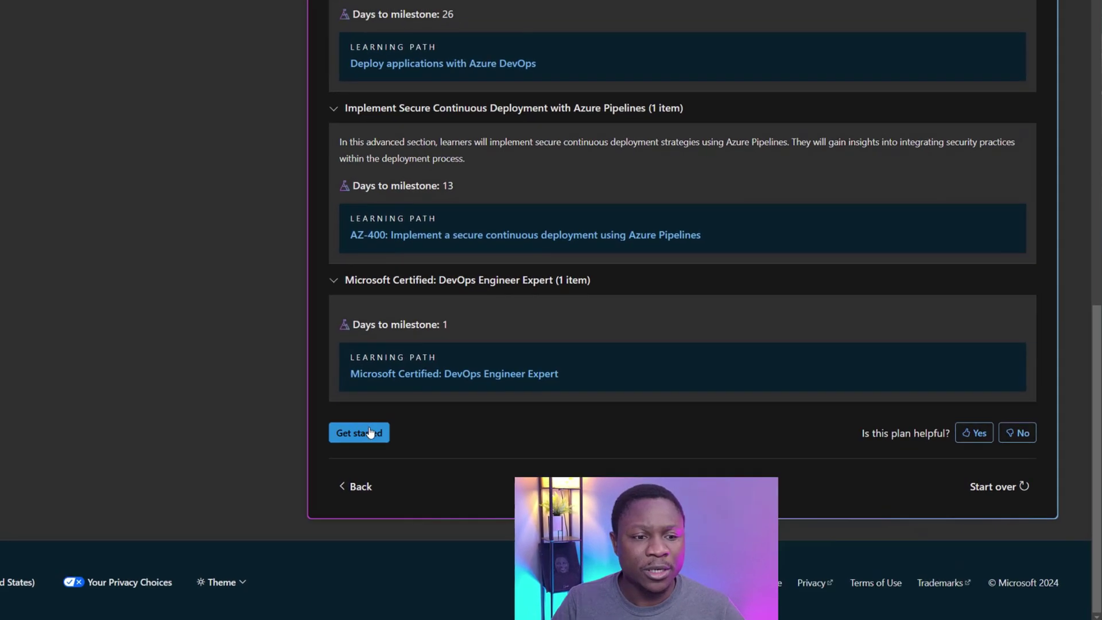
Step: Create the CI/CD plan from the reviewed draft and save its plan details
left_click(370, 432)
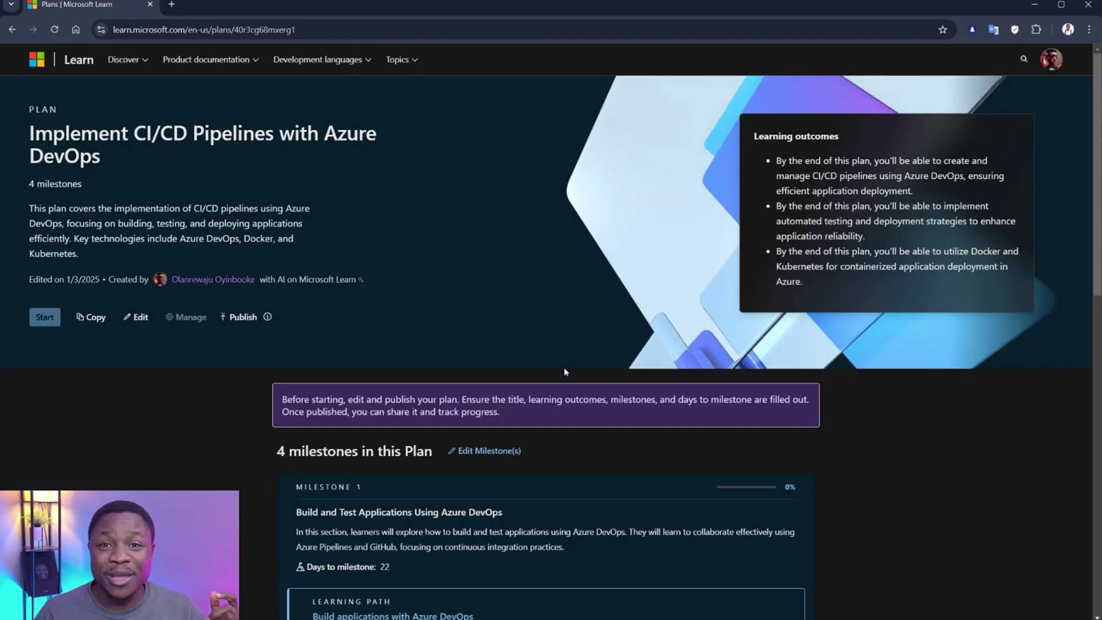
left_click(138, 319)
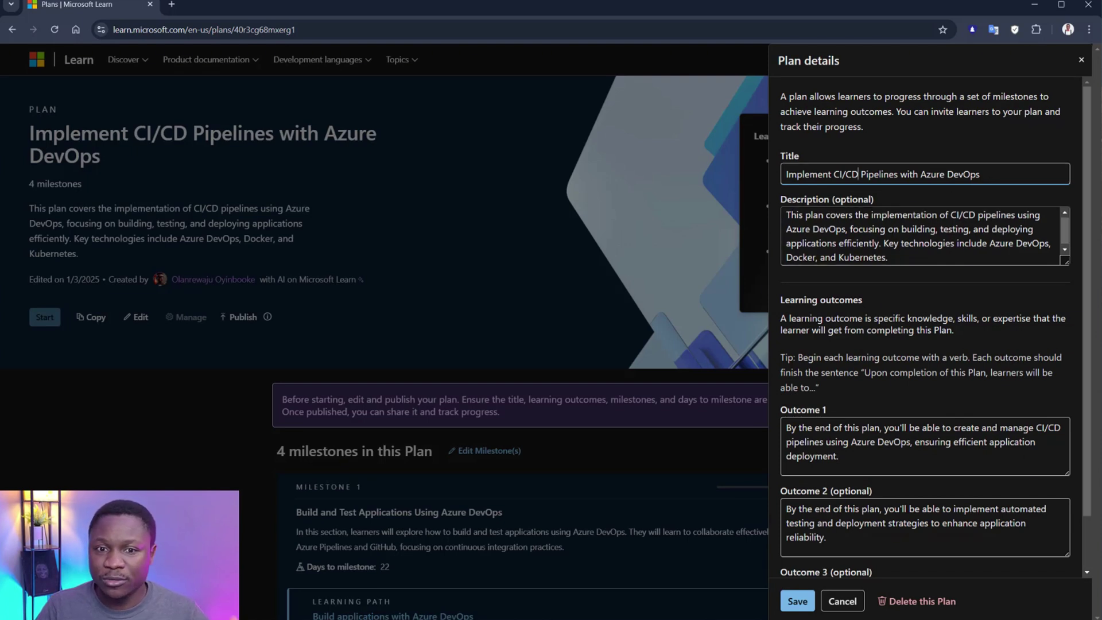
scroll(802, 389, "down", 1)
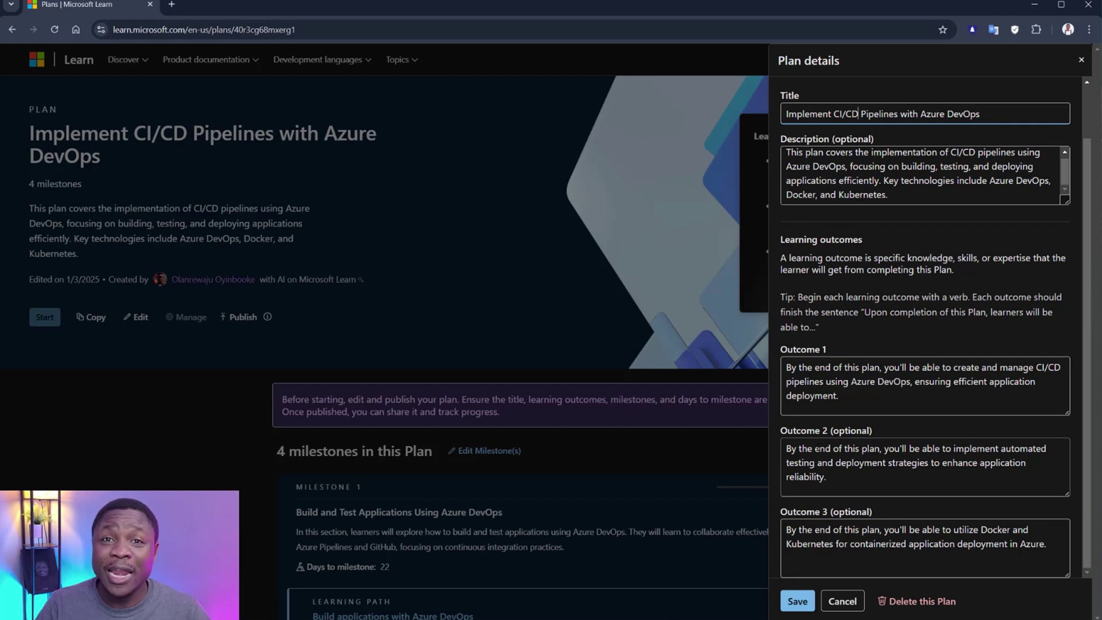
left_click(795, 601)
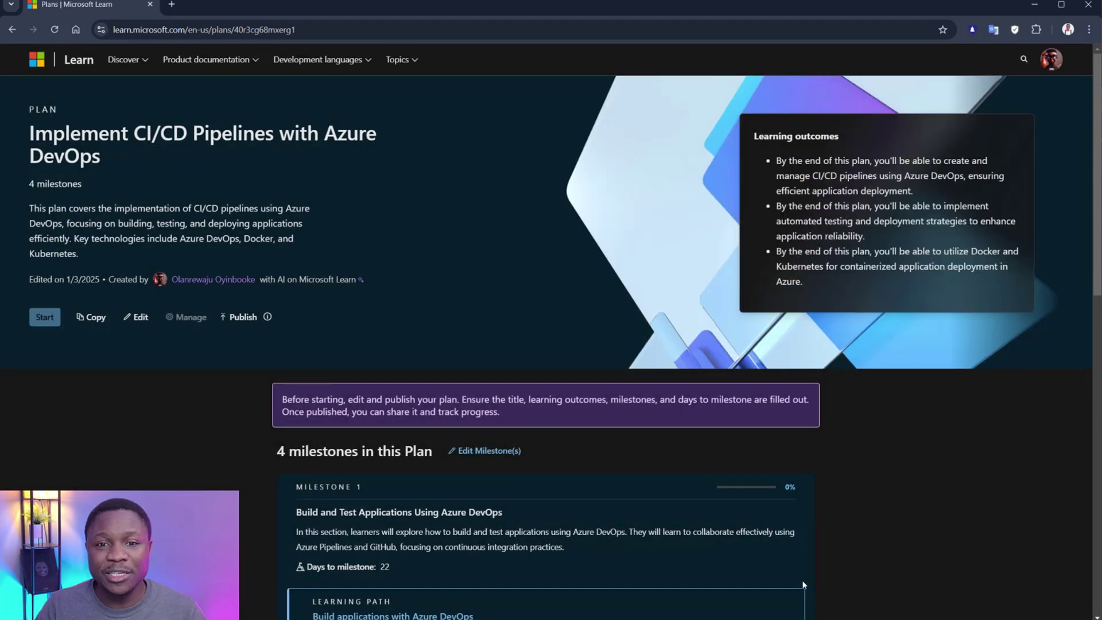
scroll(454, 348, "down", 3)
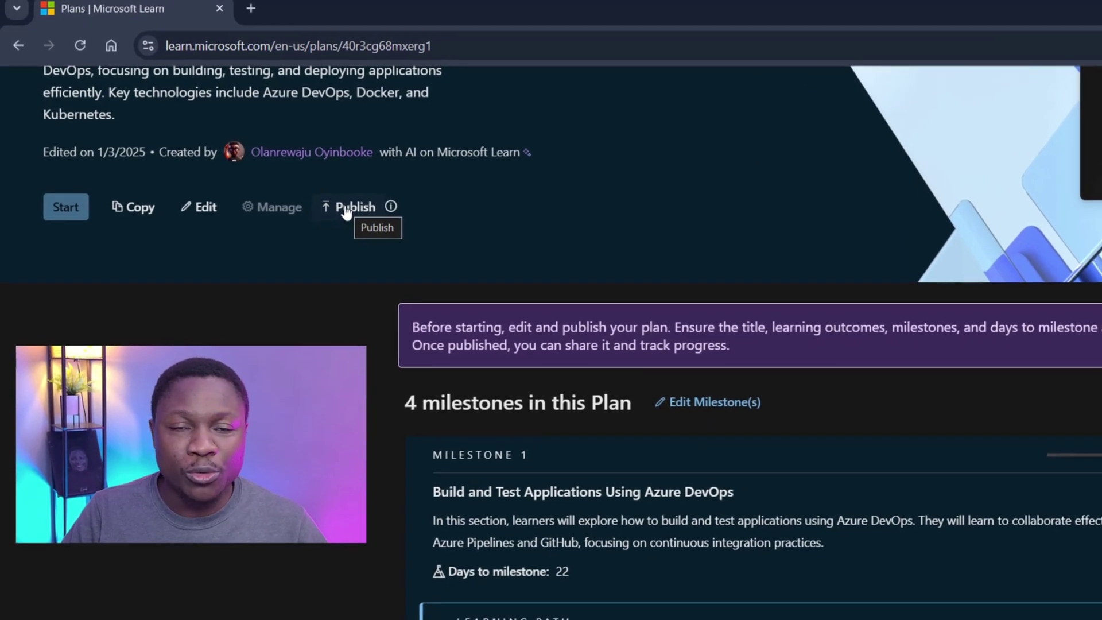
scroll(482, 452, "down", 2)
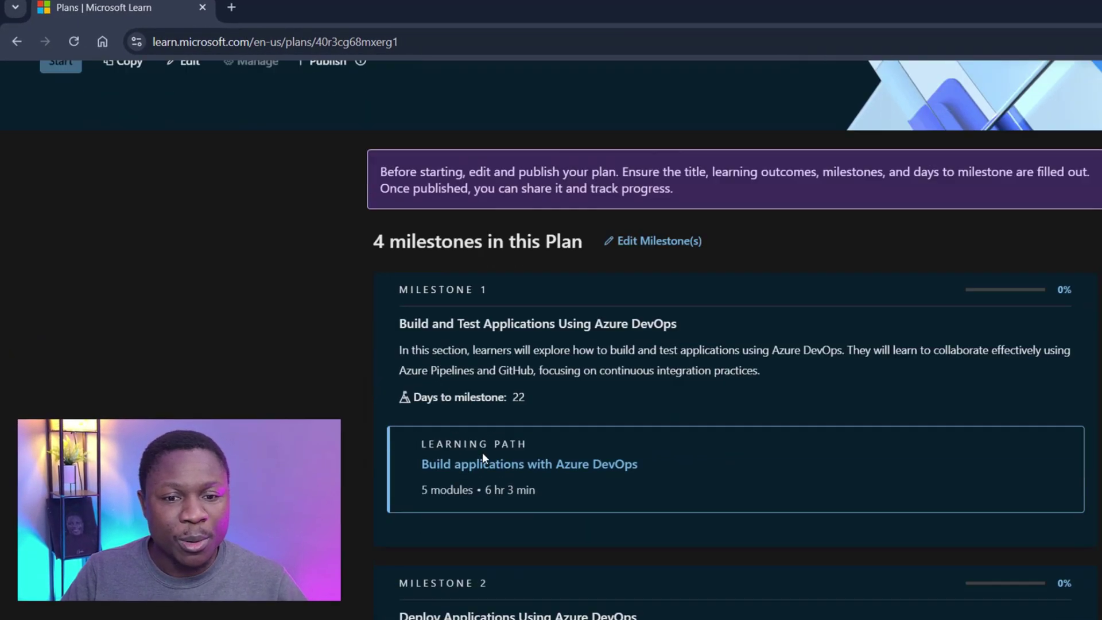
scroll(494, 453, "down", 10)
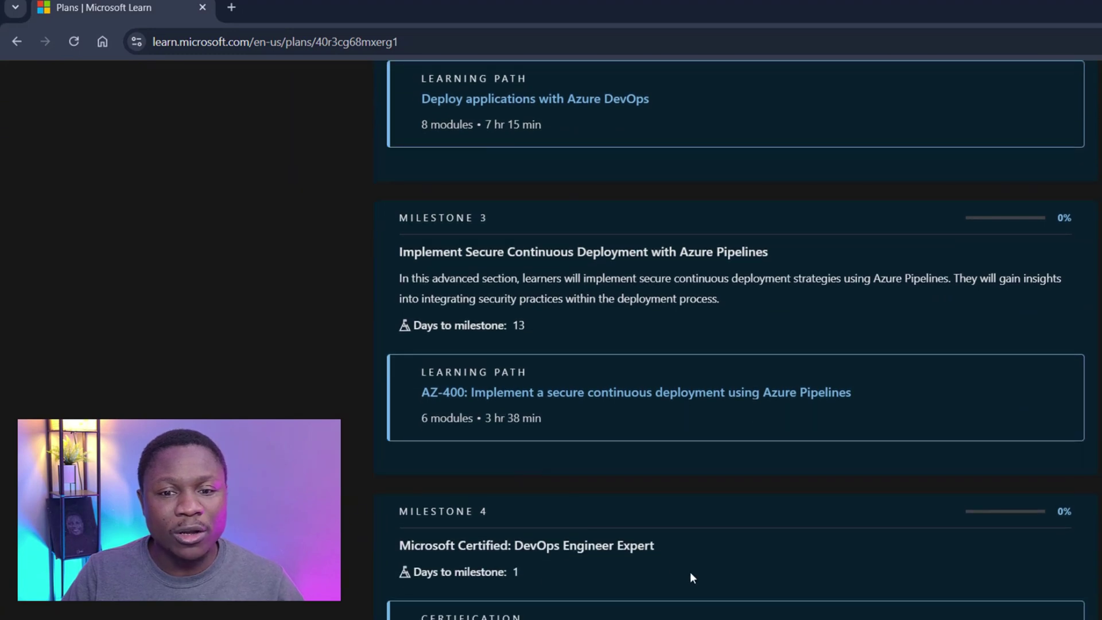
scroll(691, 571, "up", 5)
scroll(695, 570, "up", 3)
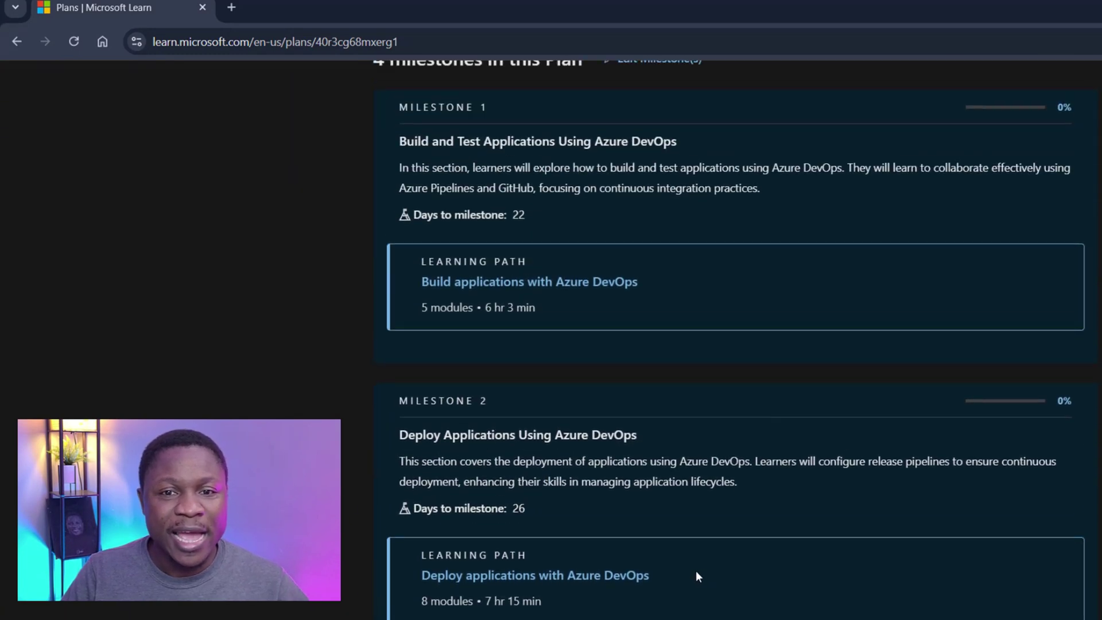
scroll(1052, 399, "up", 8)
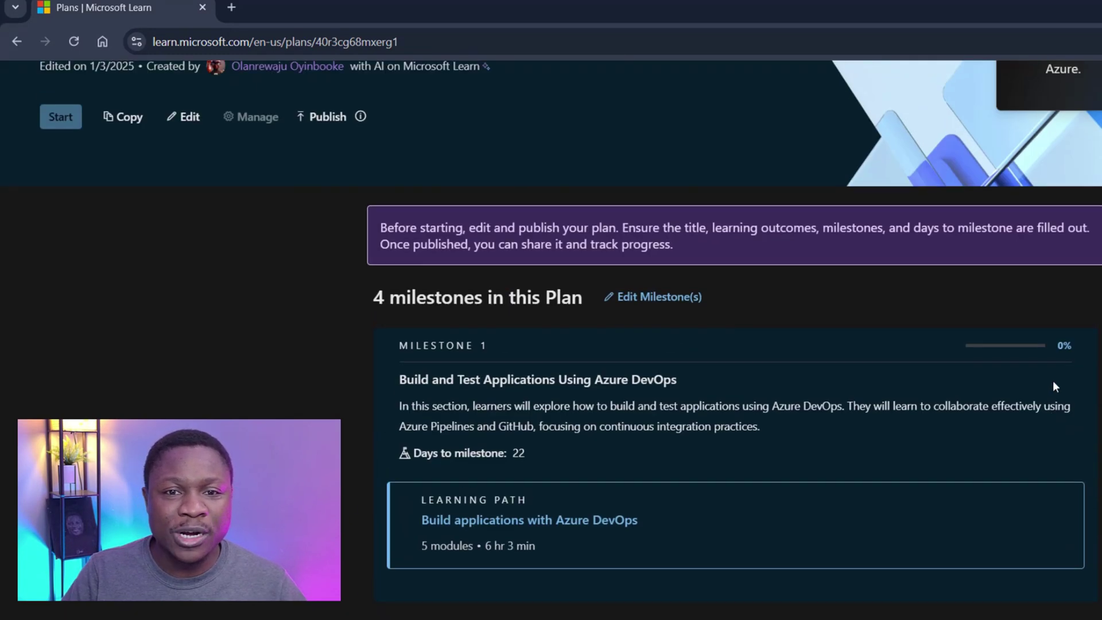
scroll(878, 378, "up", 1)
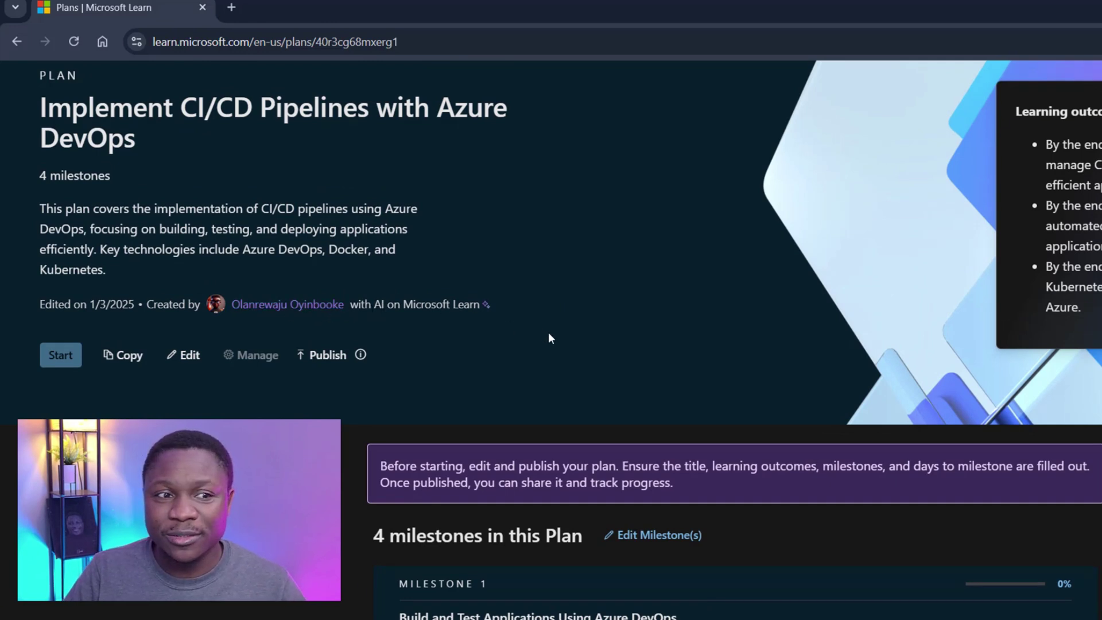
Step: Publish the CI/CD plan, then look through its Manage and Share options
left_click(327, 357)
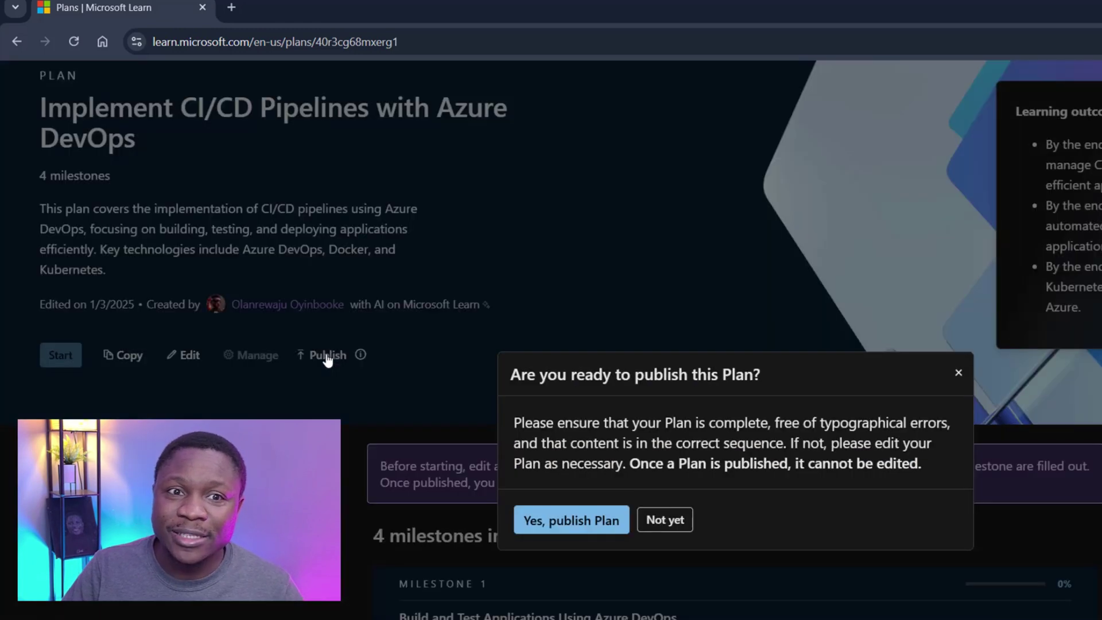
left_click(567, 527)
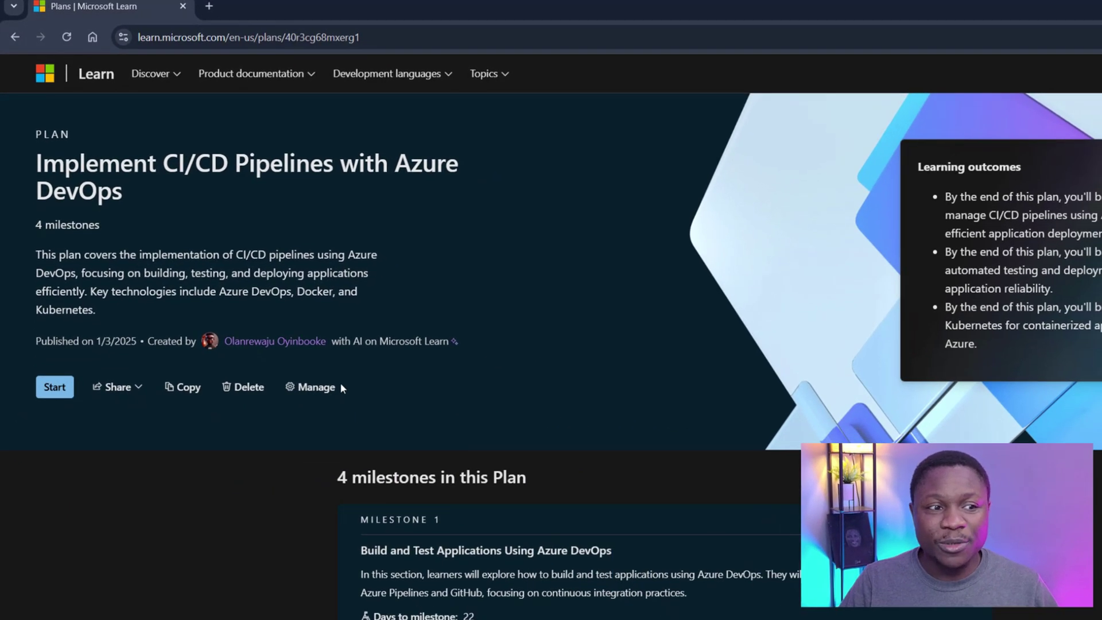
left_click(351, 413)
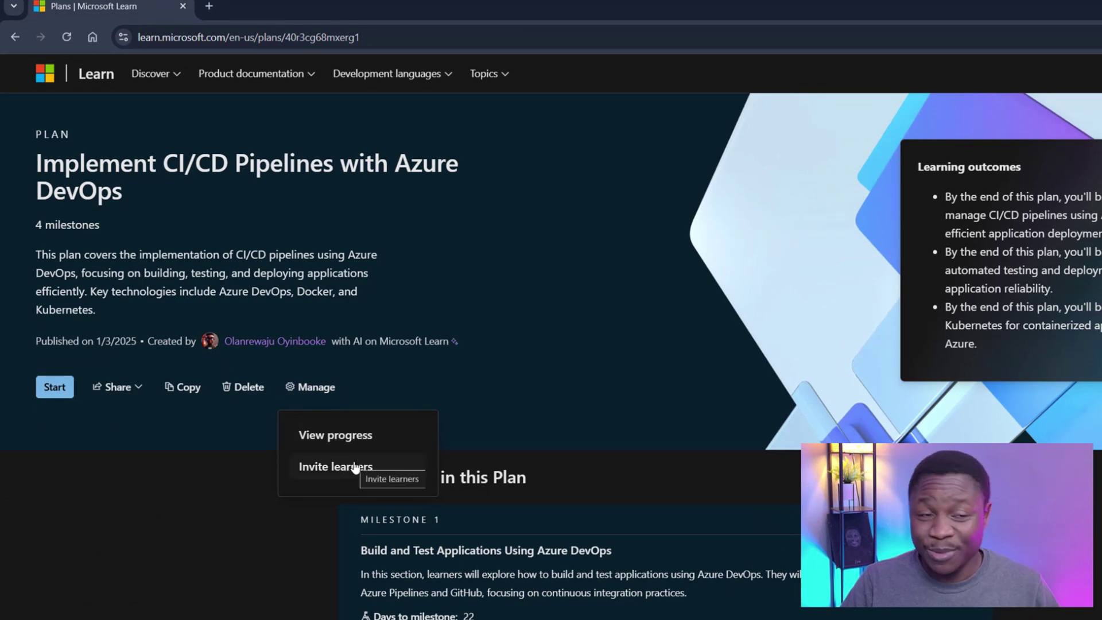
left_click(138, 389)
left_click(136, 391)
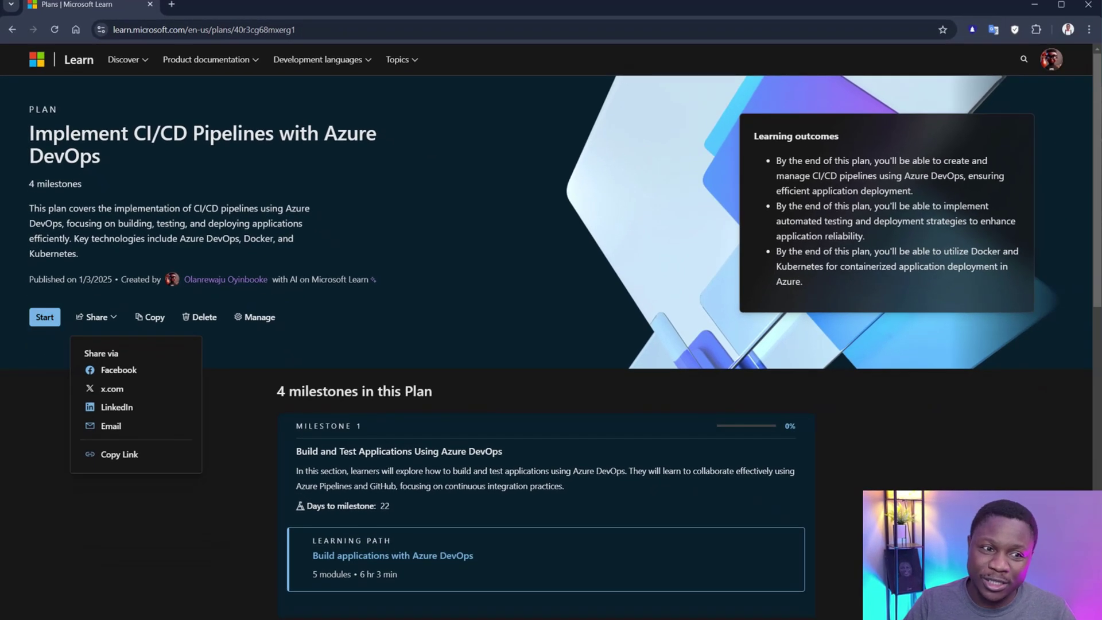
left_click(520, 327)
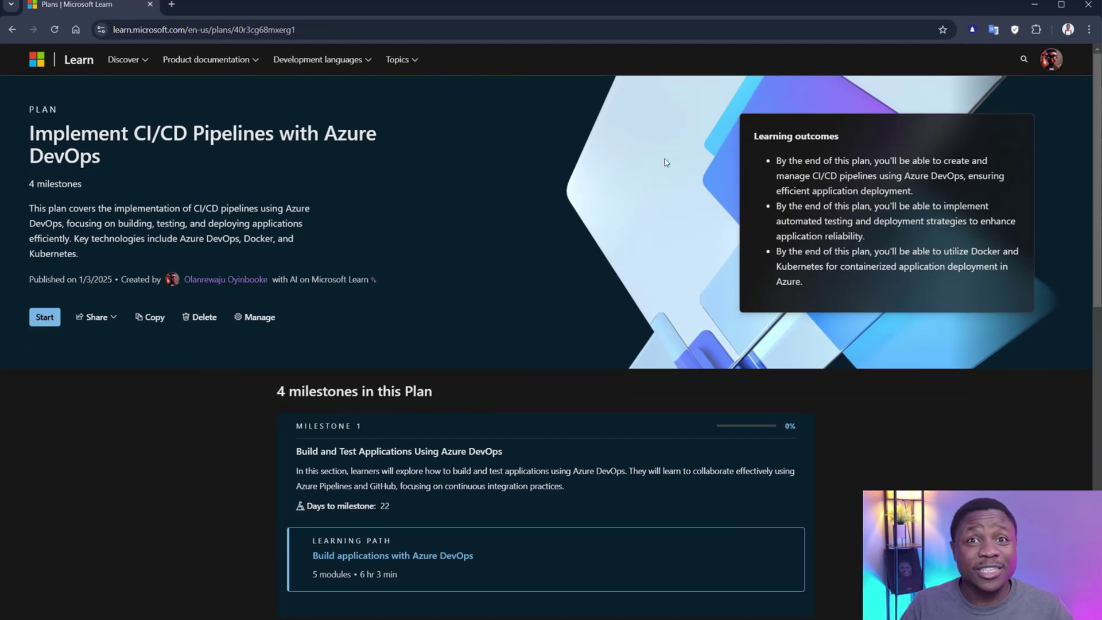
Step: From the profile's plans section, start a new AI plan for a new career
left_click(1053, 65)
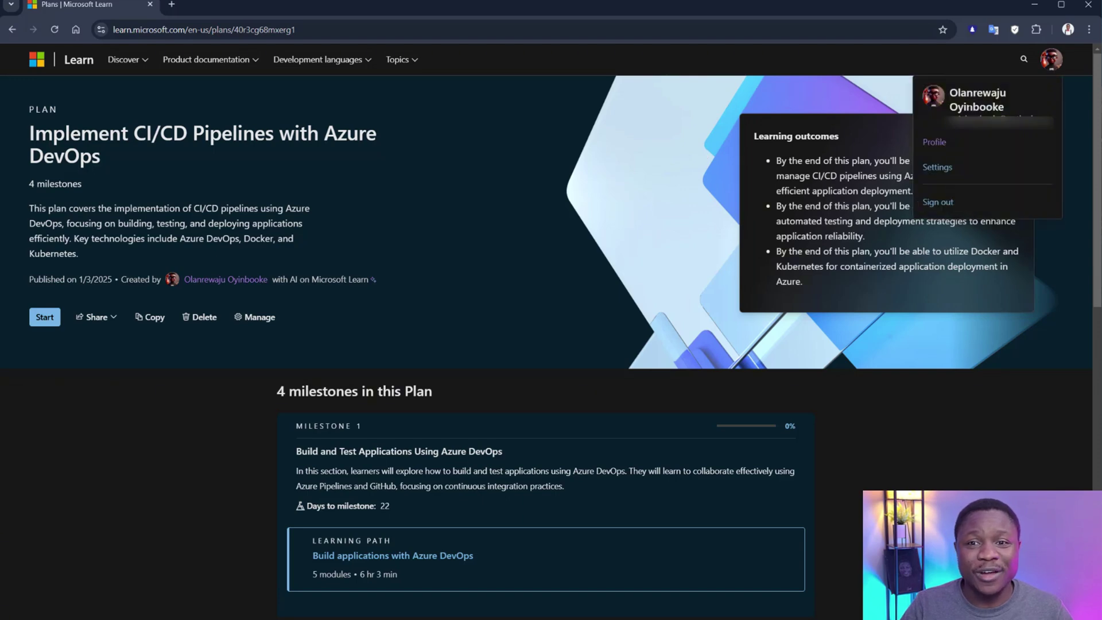
left_click(933, 144)
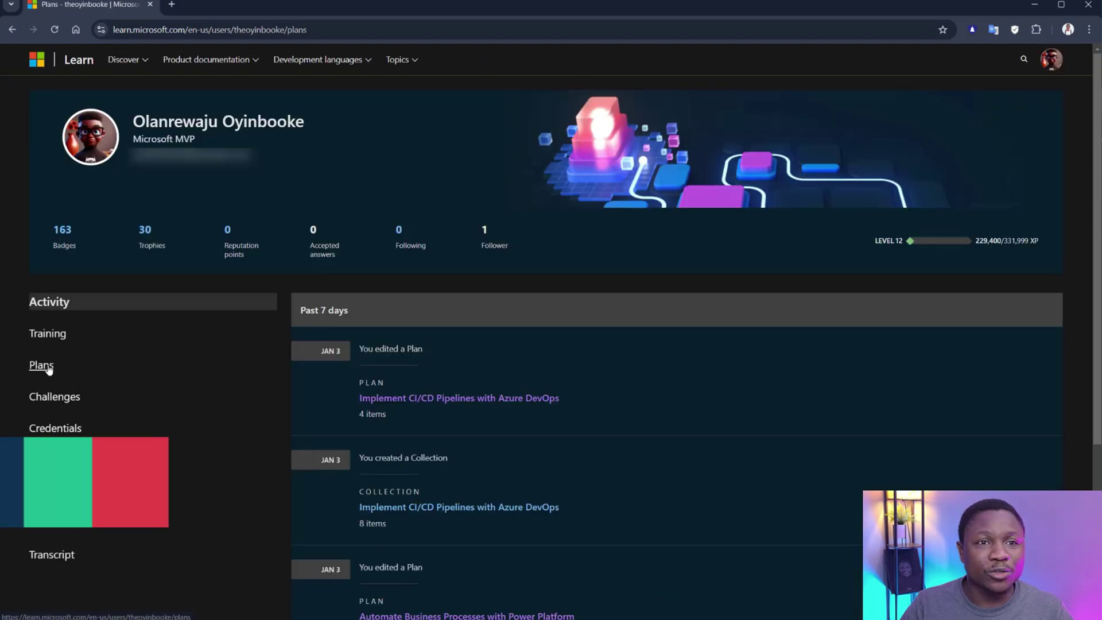
left_click(46, 367)
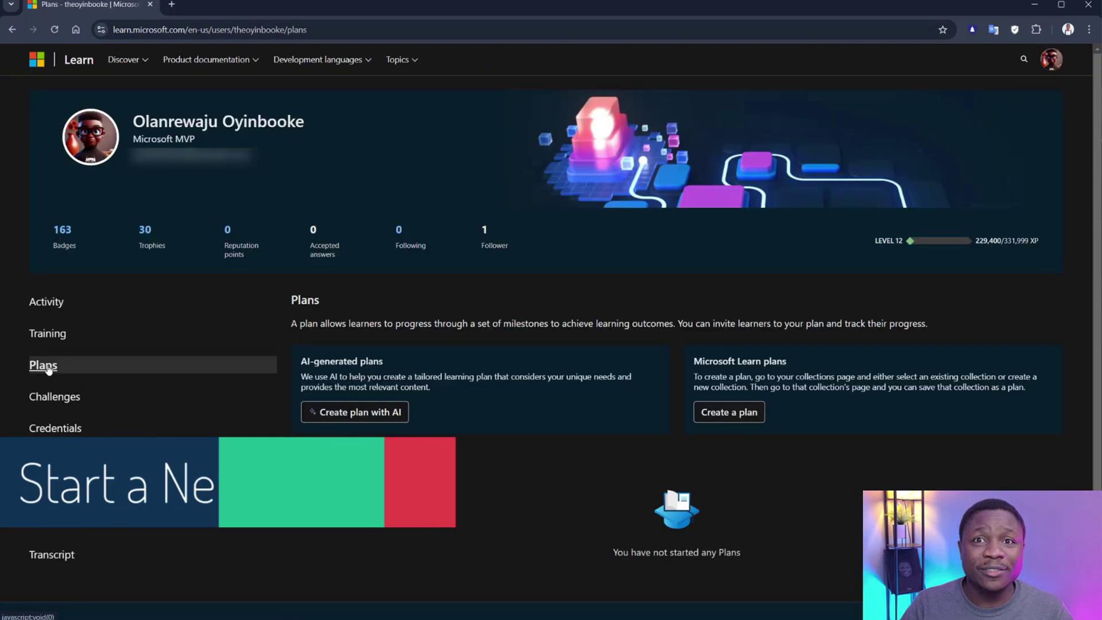
left_click(364, 413)
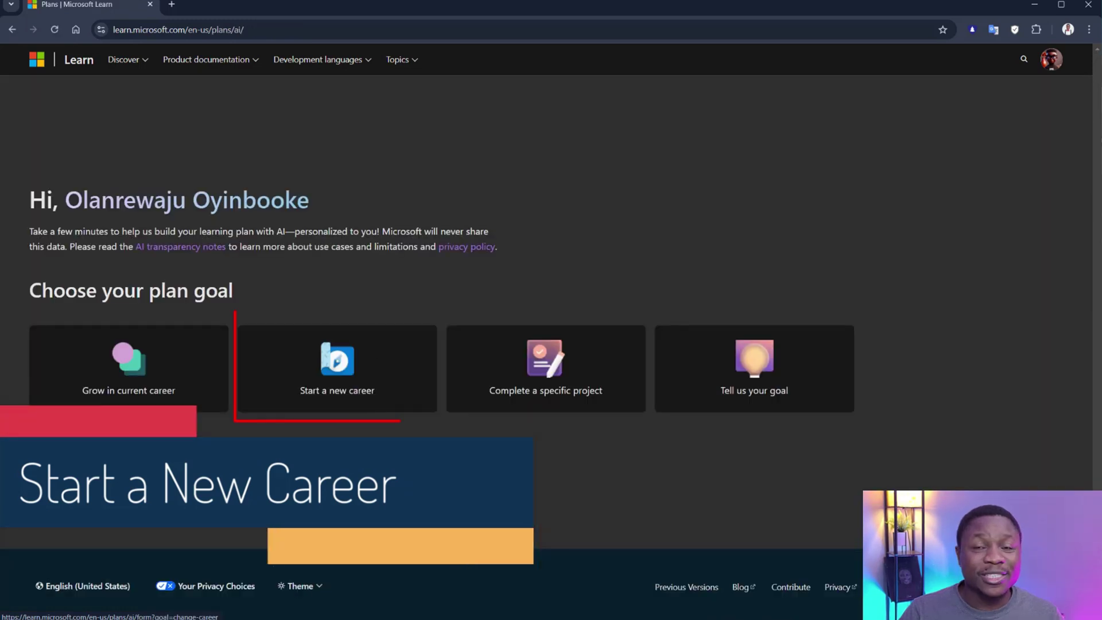
left_click(369, 379)
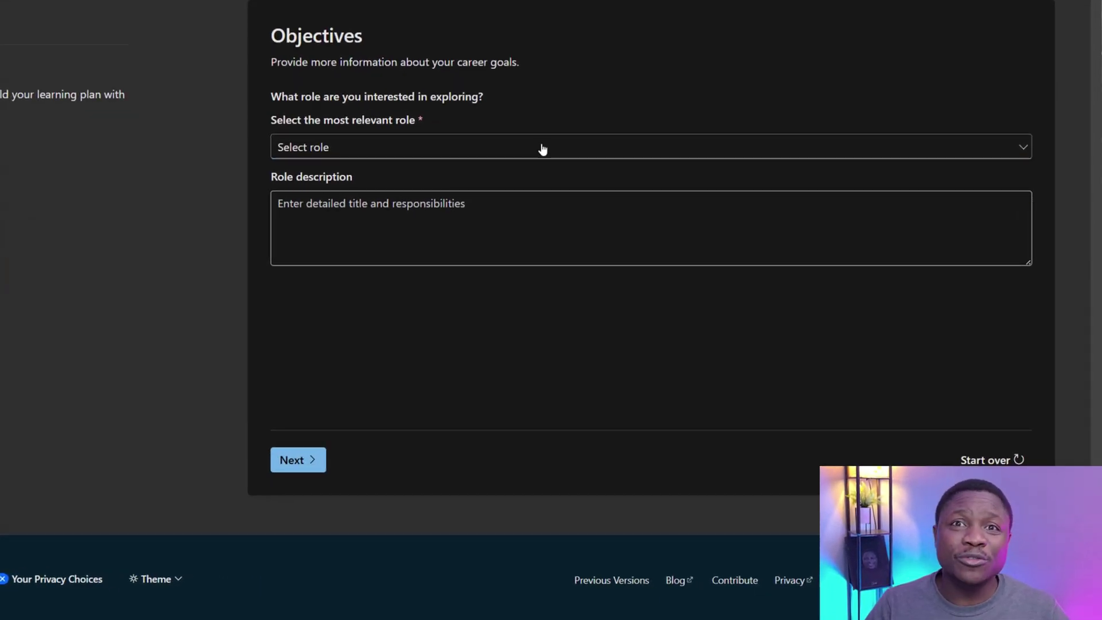
Step: Choose Developer as the role and paste a description of its responsibilities
left_click(543, 148)
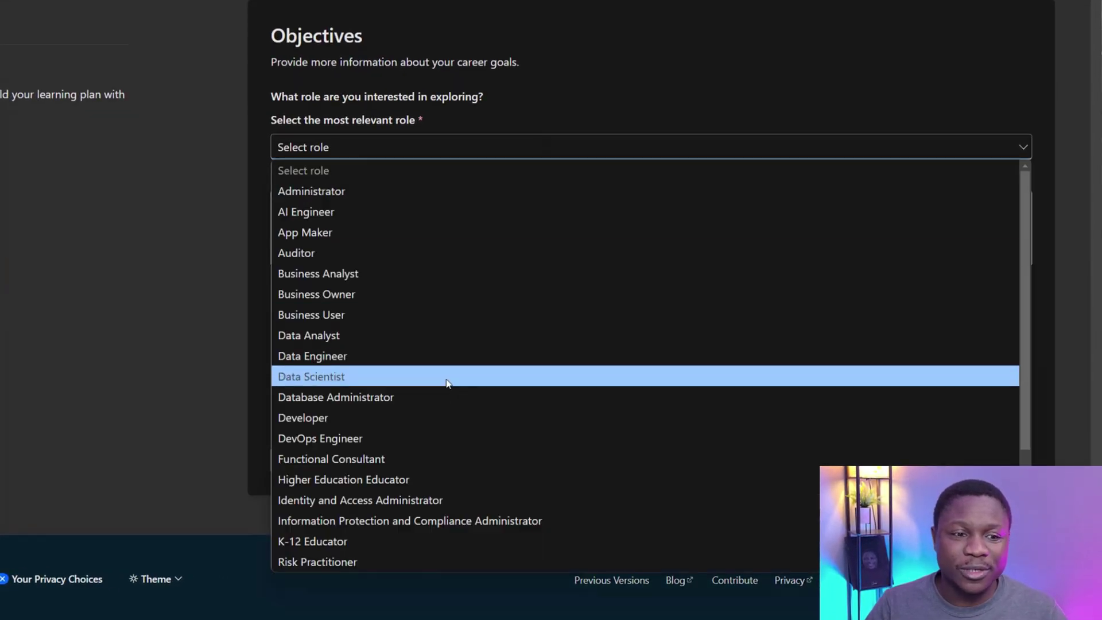
left_click(439, 419)
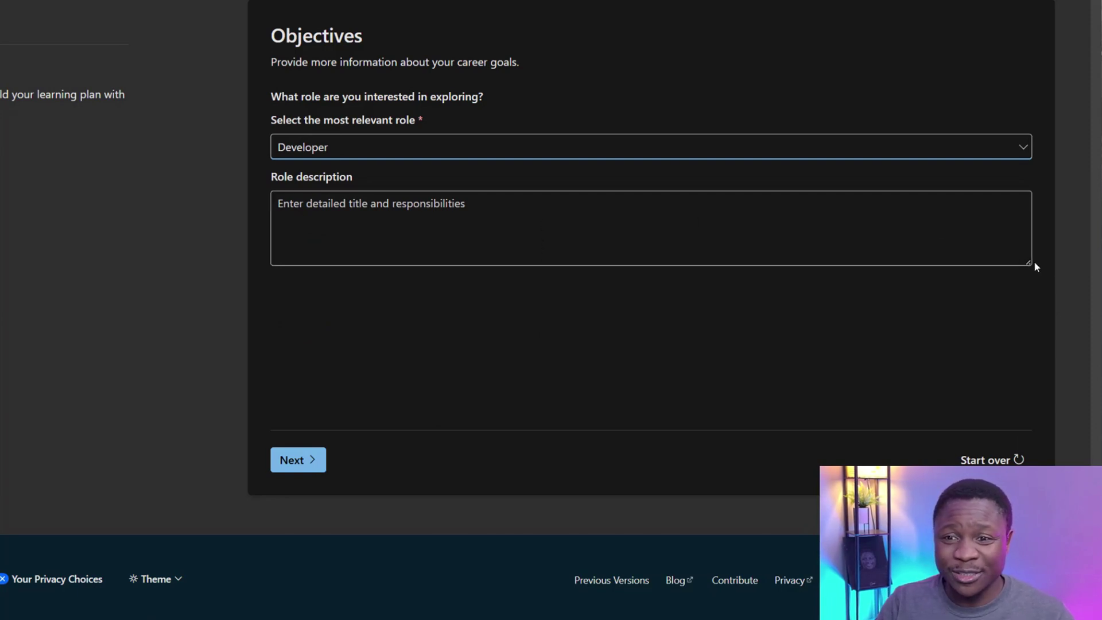
left_click_drag(1030, 264, 1002, 396)
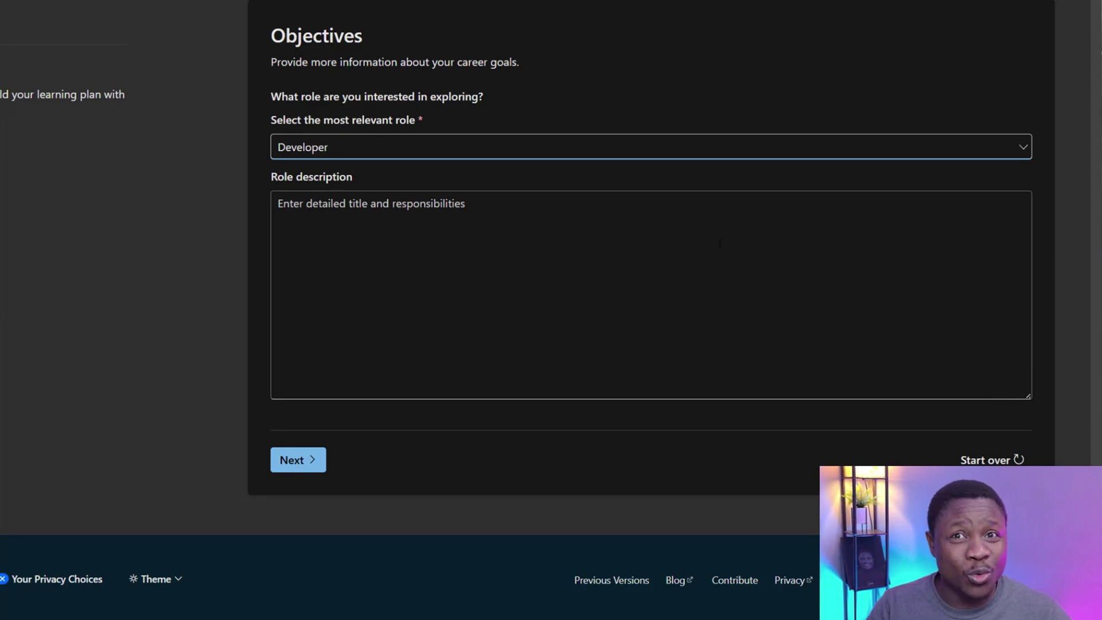
left_click(485, 222)
type("Design and develop applications, write clean code, debug systems, collaborate with teams, conduct testing, and document processes.")
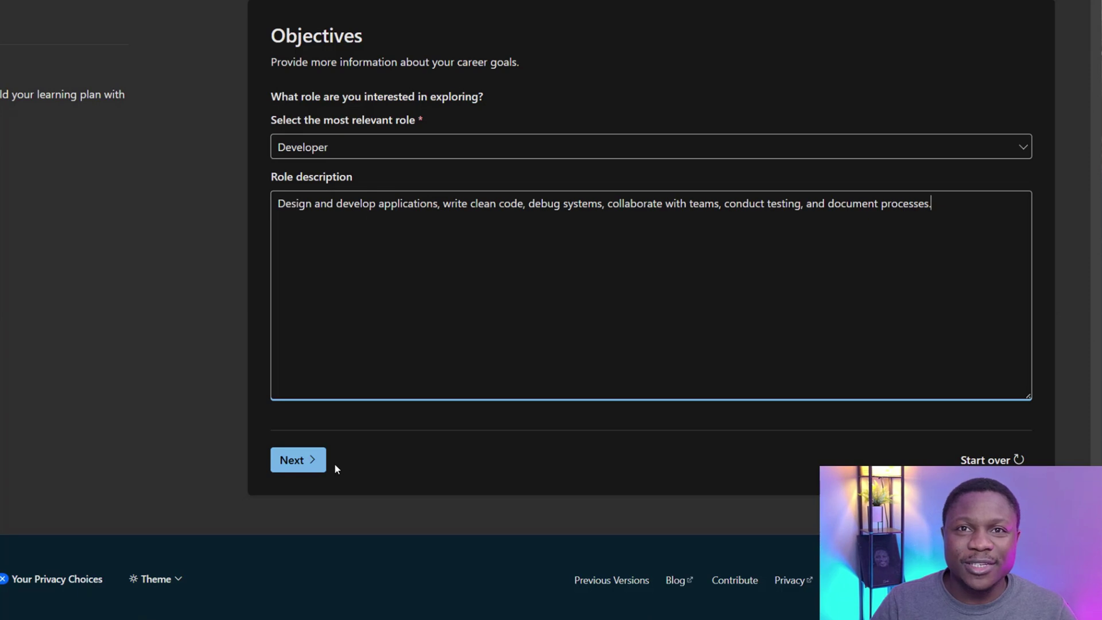
Step: Leave only 'Earn a professional credential' ticked among the career goals
left_click(305, 461)
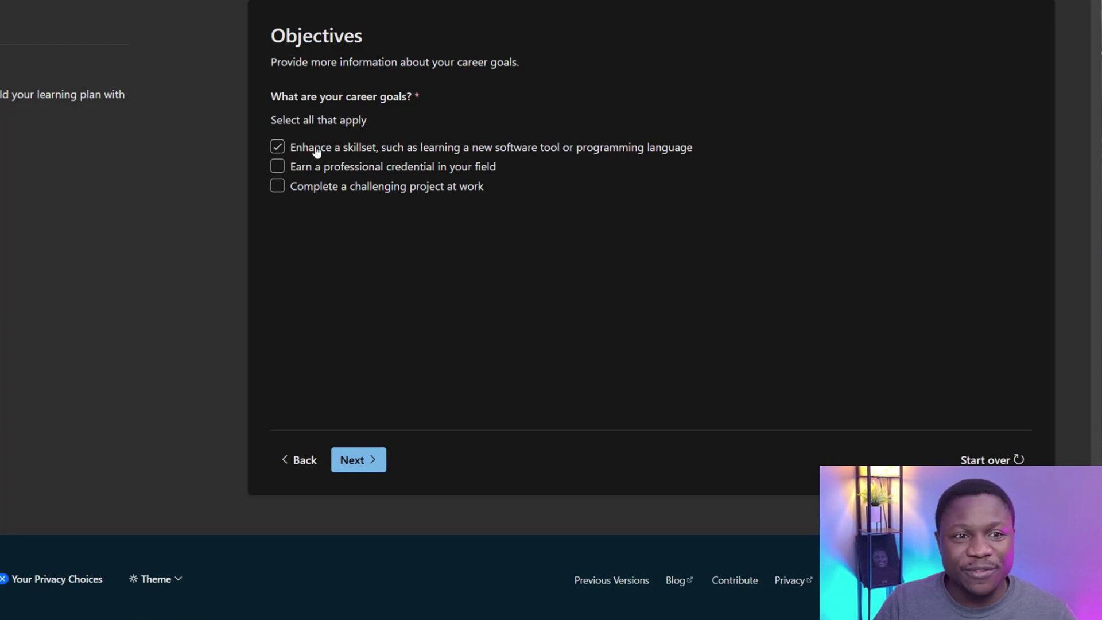
left_click(278, 148)
left_click(277, 188)
left_click(277, 188)
left_click(278, 167)
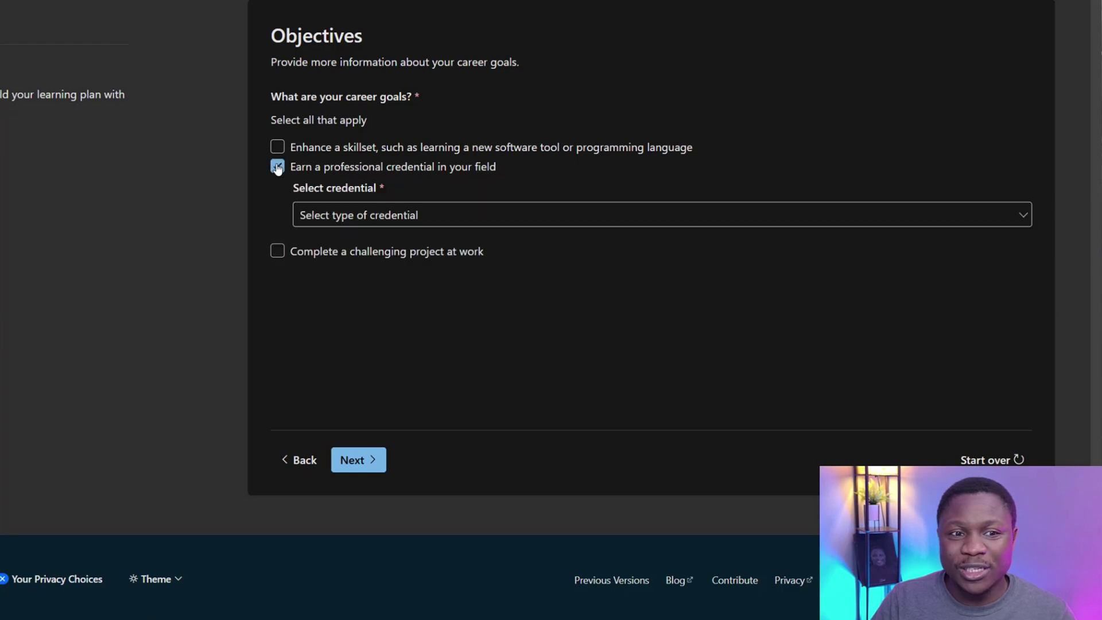
left_click(278, 167)
left_click(277, 148)
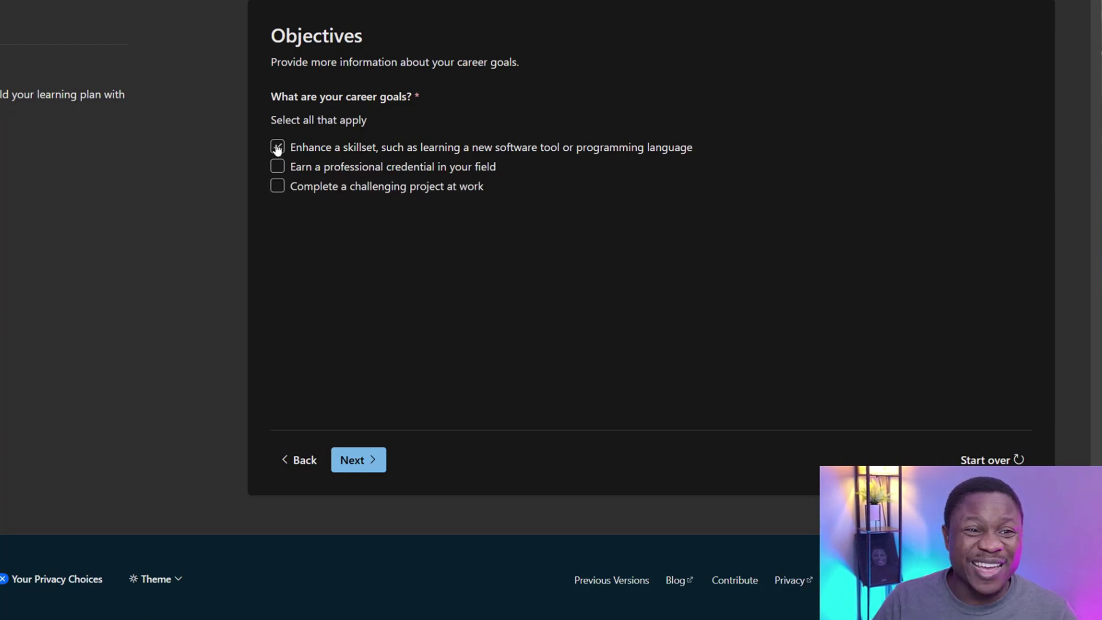
left_click(278, 148)
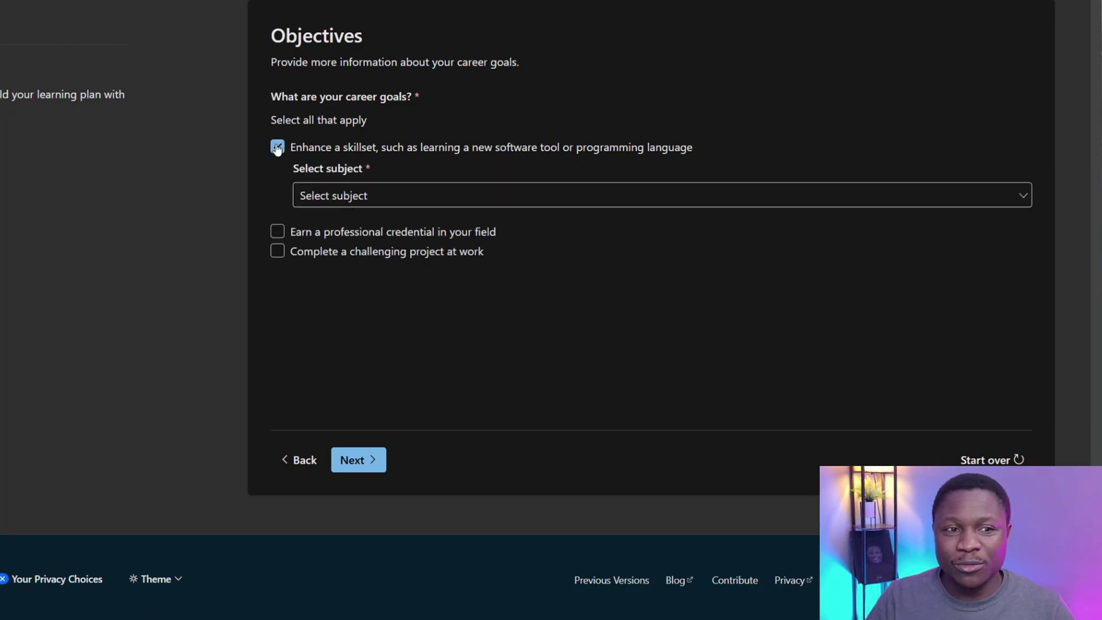
left_click(277, 148)
left_click(278, 168)
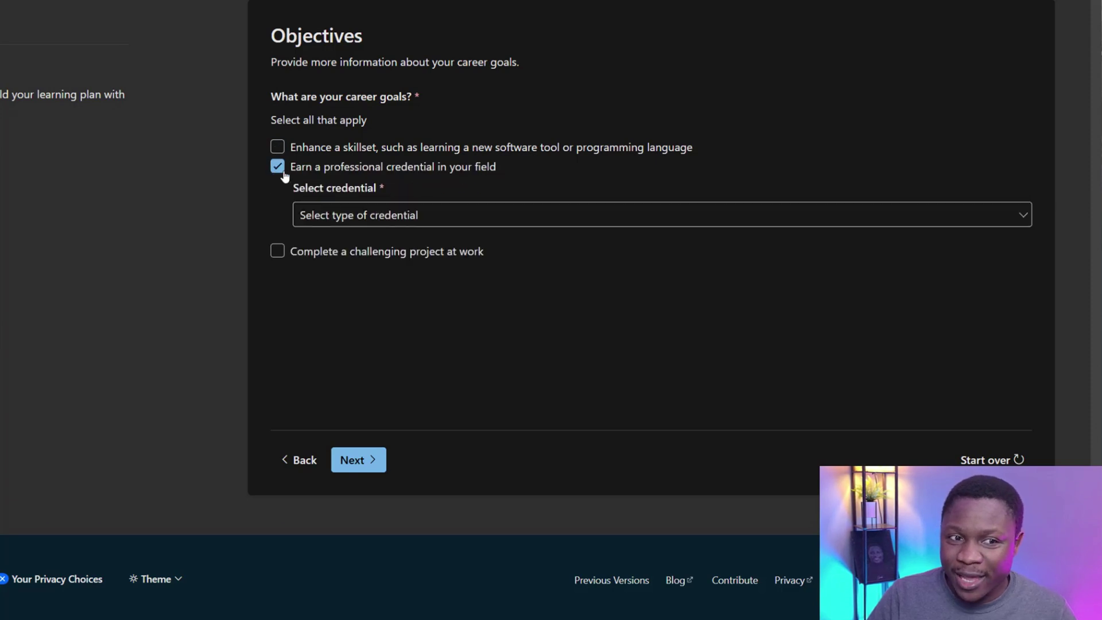
Step: Choose Industry-recognized certifications and the Azure Developer Associate certification
left_click(378, 216)
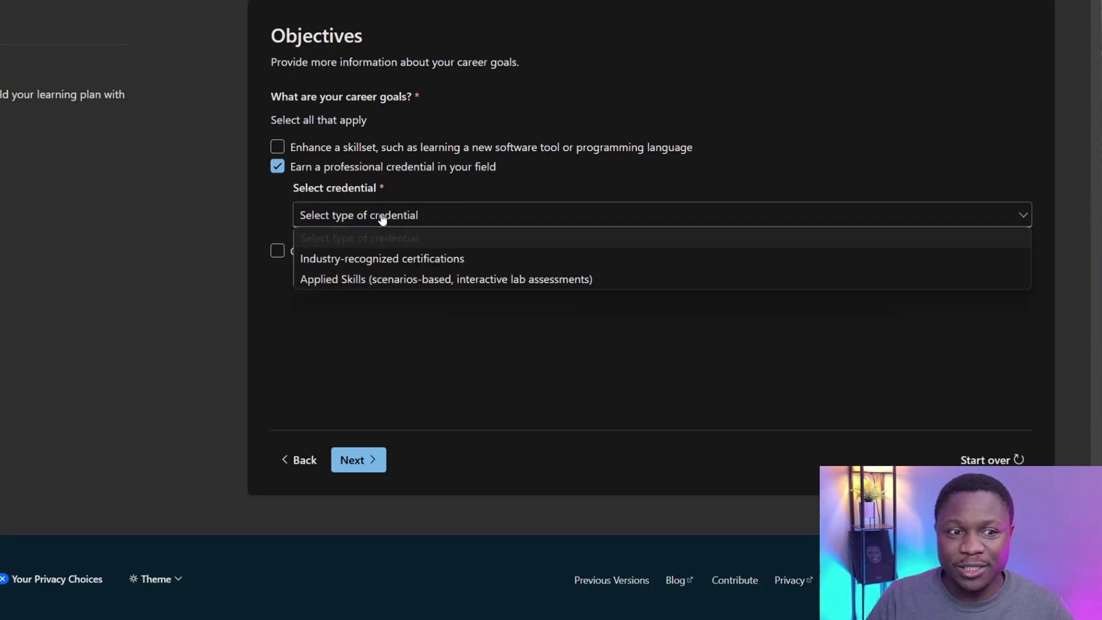
left_click(418, 263)
left_click(418, 277)
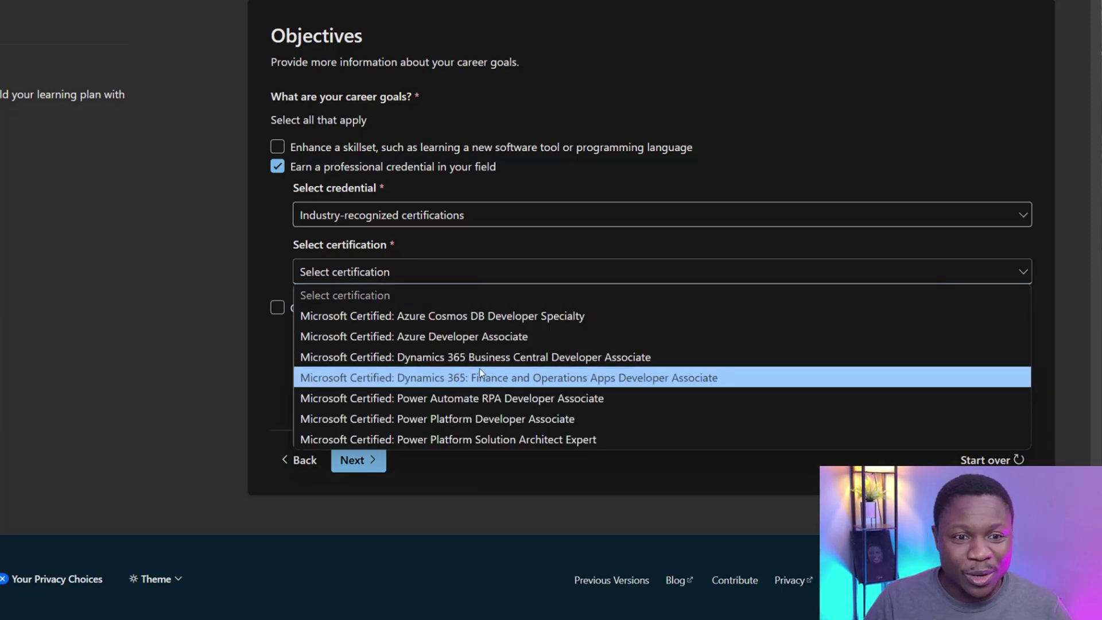
left_click(471, 338)
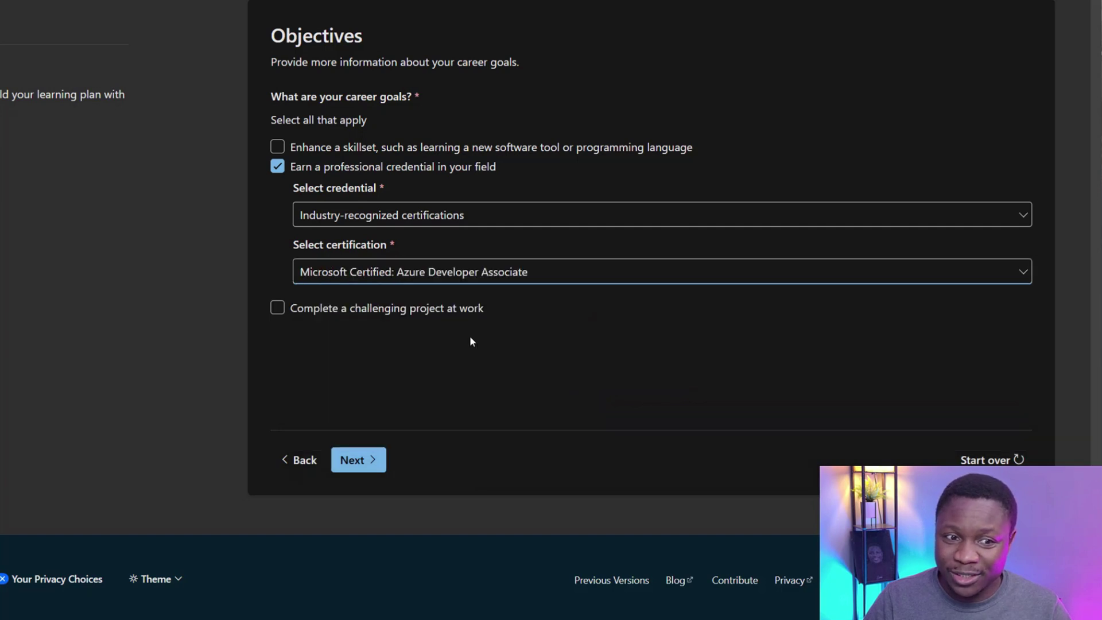
Step: Set 1-2 hours weekly with a 3-6 month target, then generate the plan
left_click(370, 458)
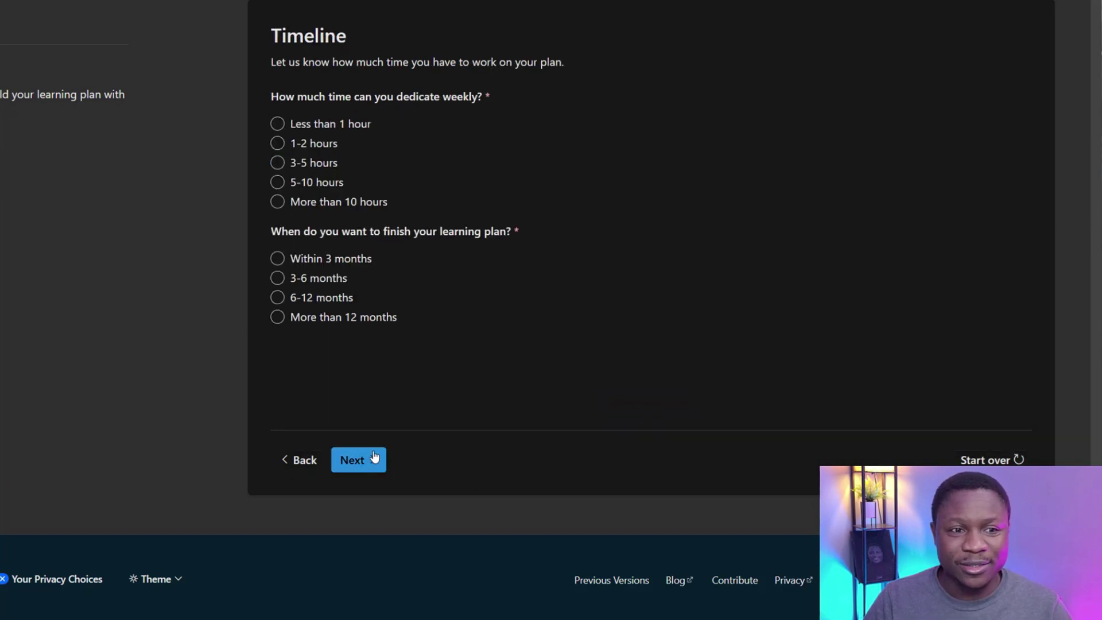
left_click(310, 147)
left_click(304, 260)
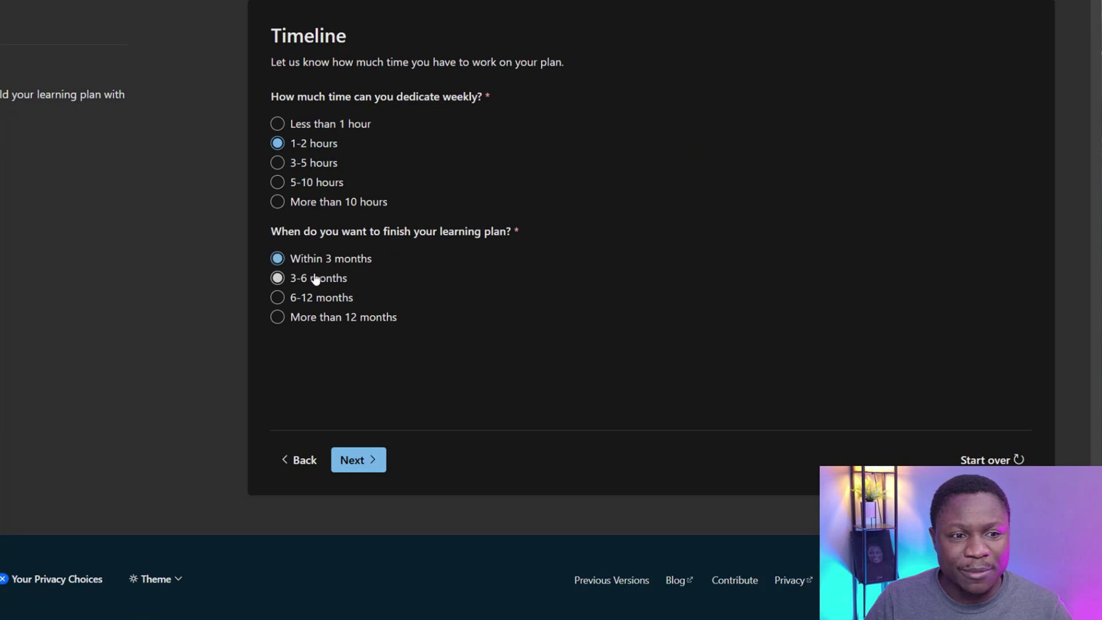
left_click(319, 278)
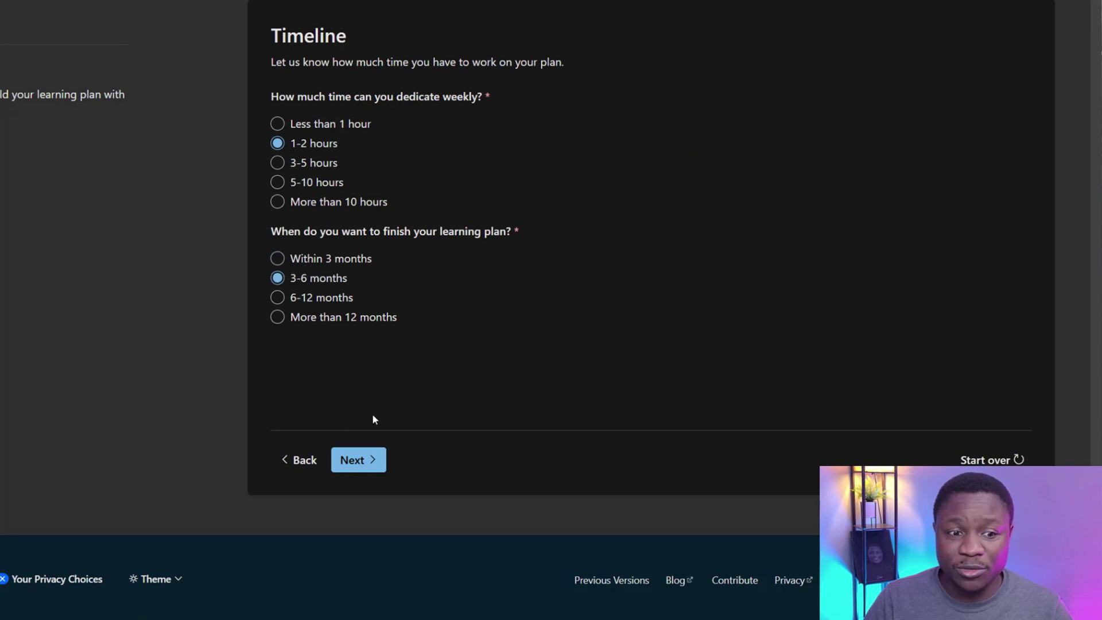
left_click(368, 461)
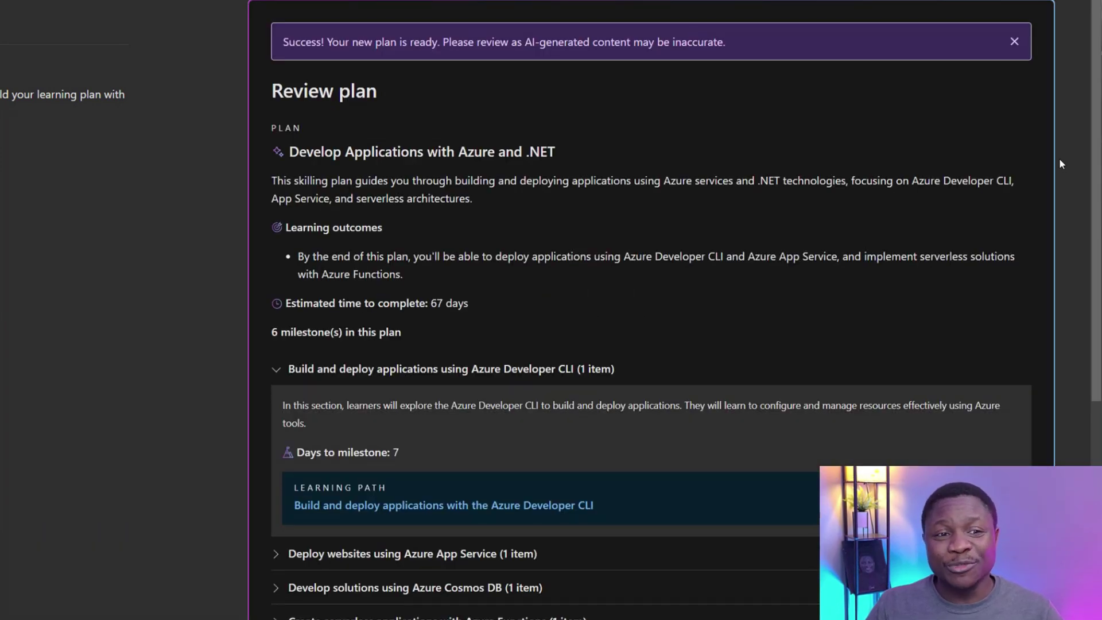
Step: Review the Azure and .NET plan's milestones, including Cosmos DB, and its 67-day estimate
scroll(1059, 164, "down", 2)
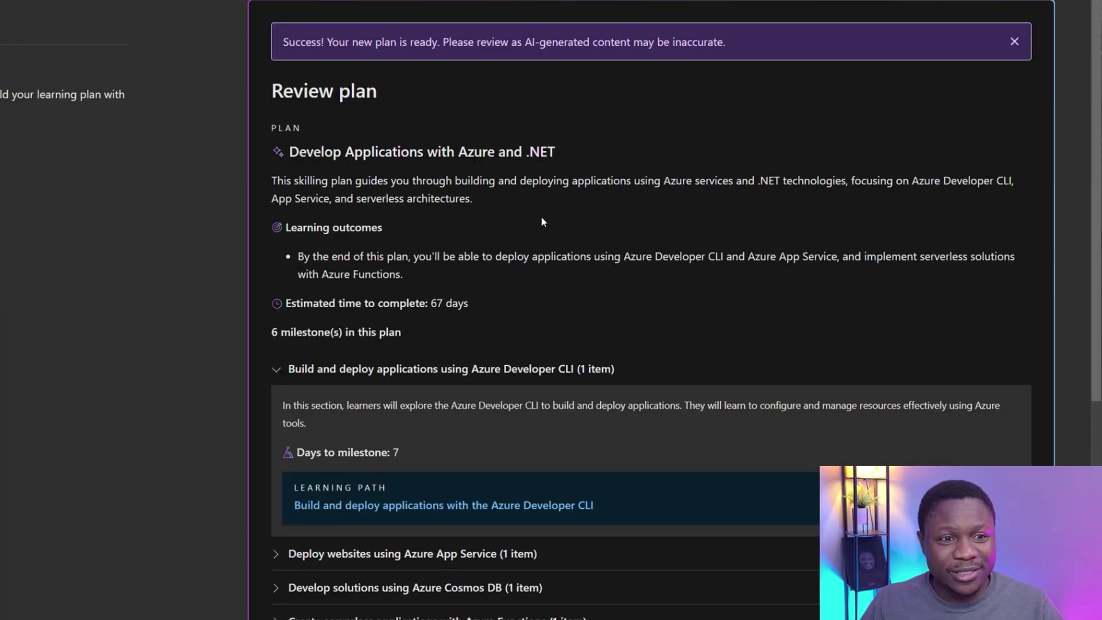
scroll(534, 218, "down", 3)
scroll(523, 222, "down", 2)
scroll(492, 182, "up", 2)
scroll(387, 118, "down", 1)
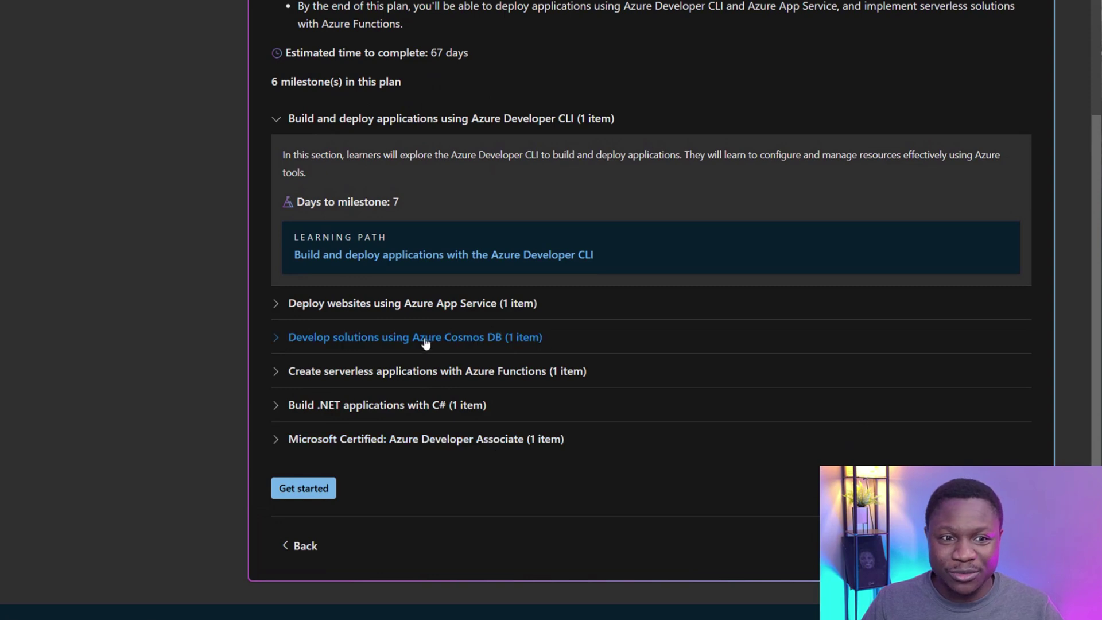
left_click(307, 341)
left_click(308, 341)
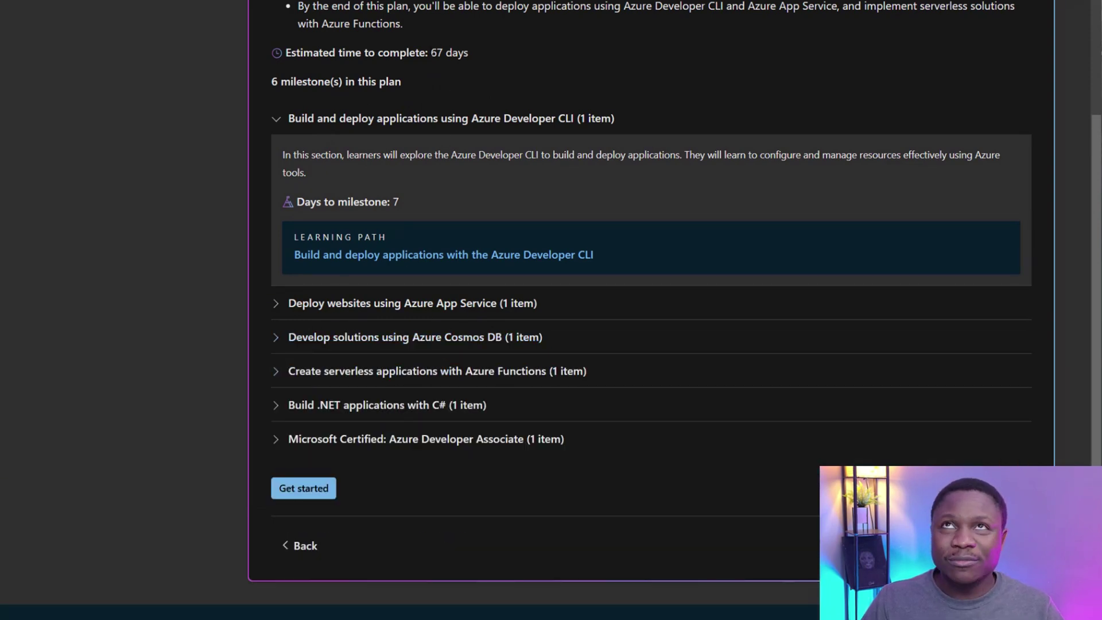
left_click_drag(431, 52, 462, 52)
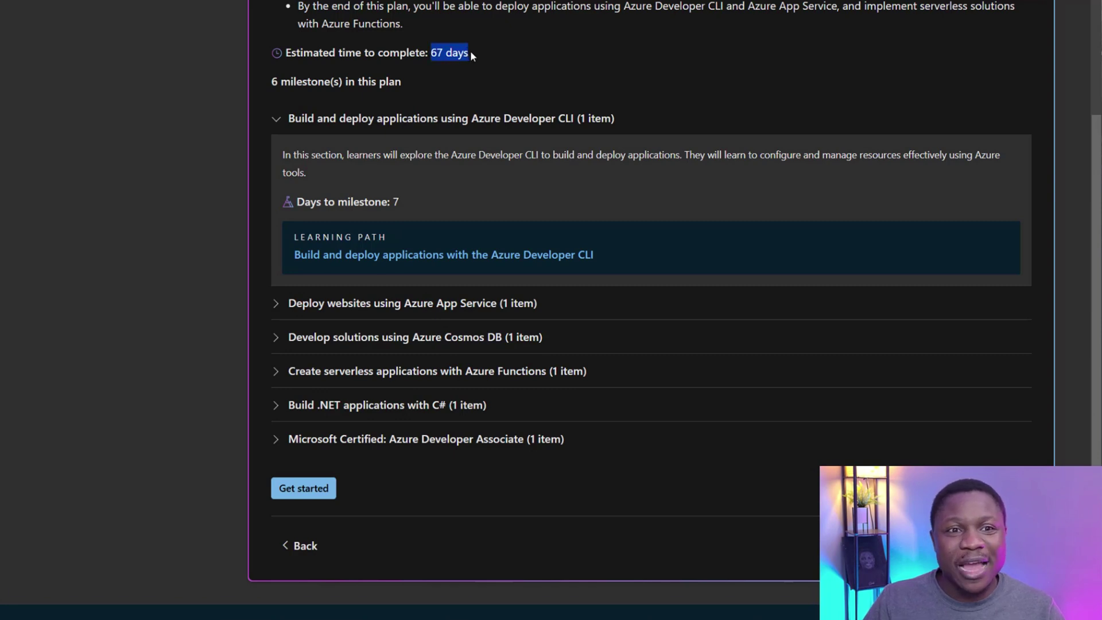
left_click(505, 57)
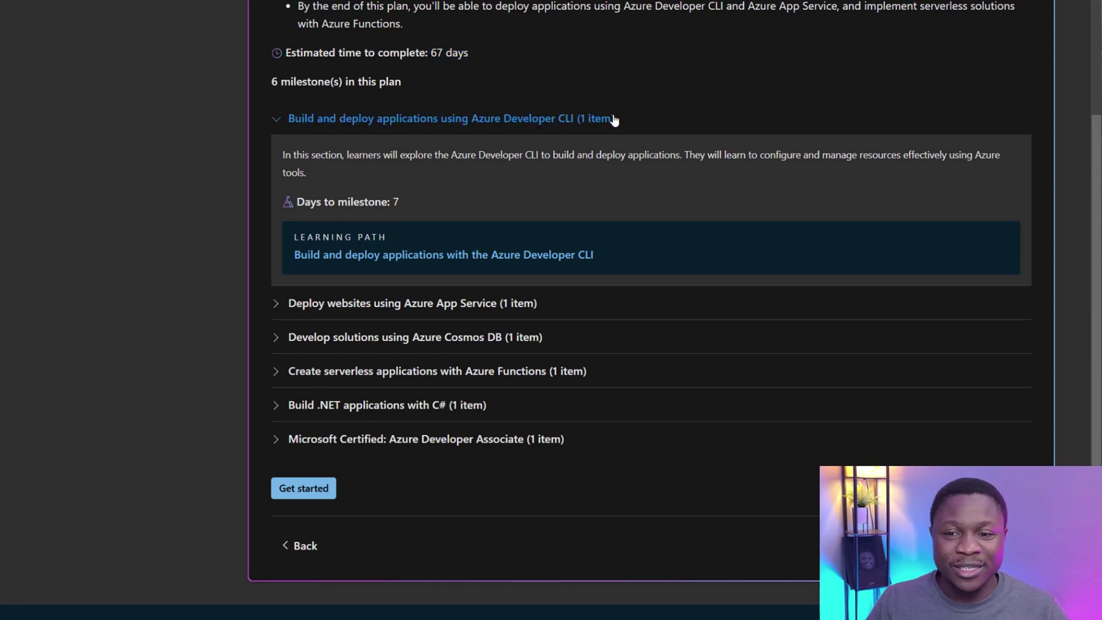
scroll(612, 118, "down", 1)
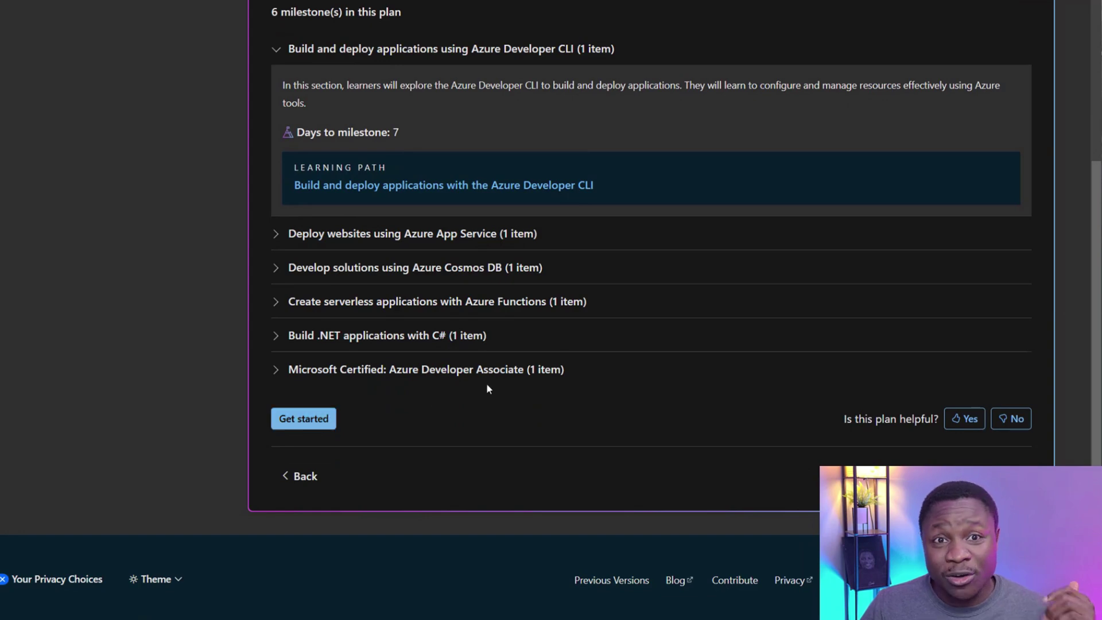
scroll(545, 367, "up", 5)
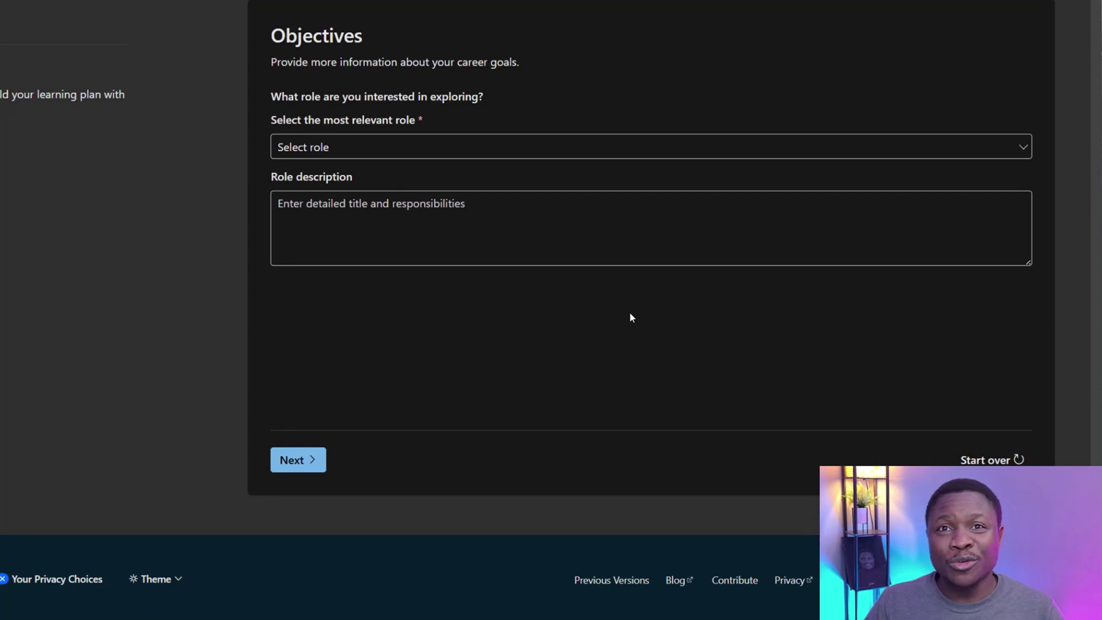
Step: Set the current role to AI Engineer and paste in its responsibilities description
left_click(511, 149)
left_click(424, 212)
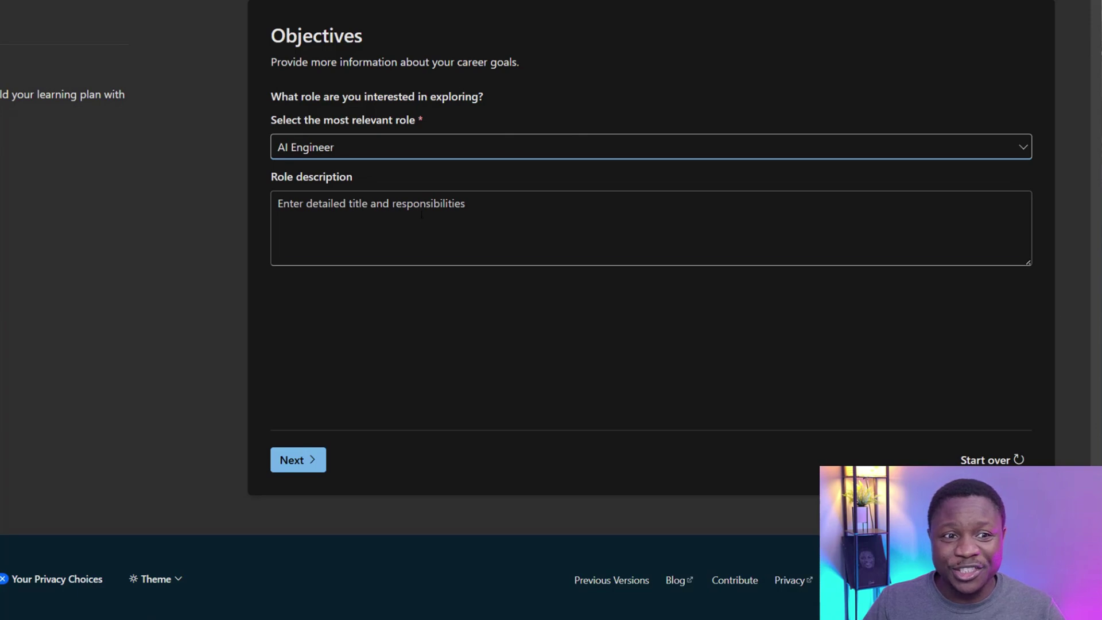
left_click(430, 216)
type("Design AI solutions, optimize models, preprocess data, build pipelines, ensure reliability, monitor systems, and collaborate on business problems.")
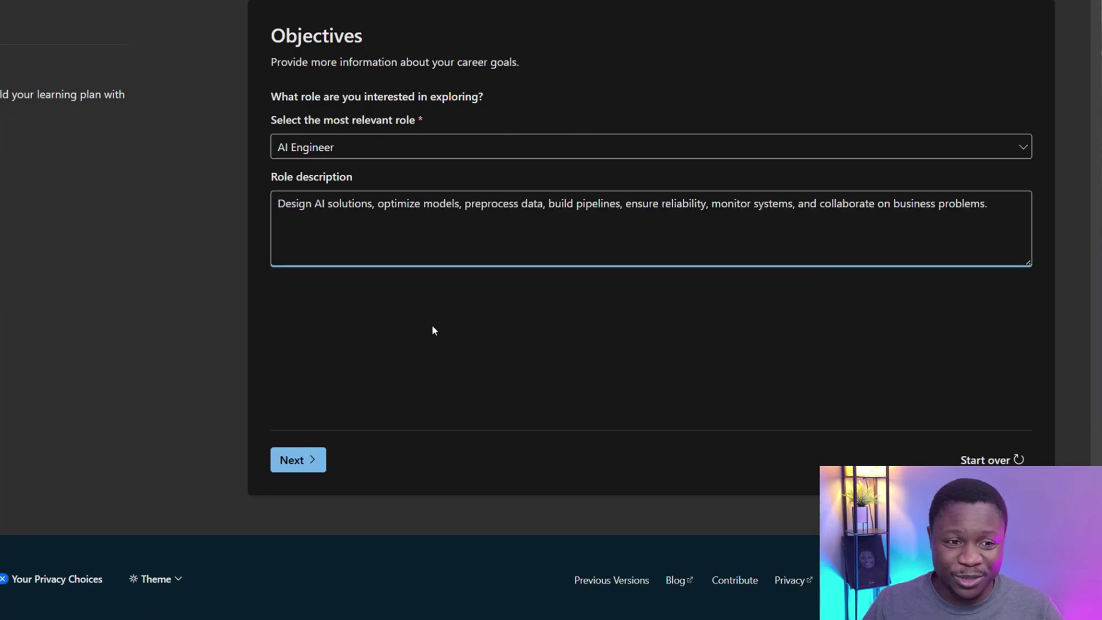
left_click(301, 460)
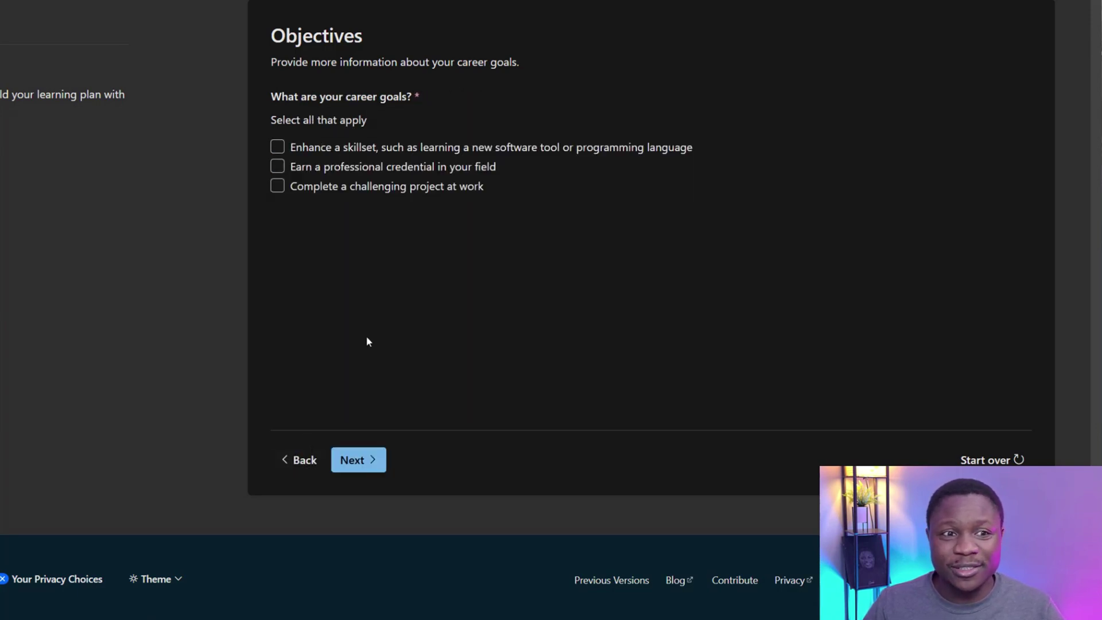
Step: Choose Enhance a skillset with Artificial intelligence, category Machine learning, as the career goal
left_click(277, 147)
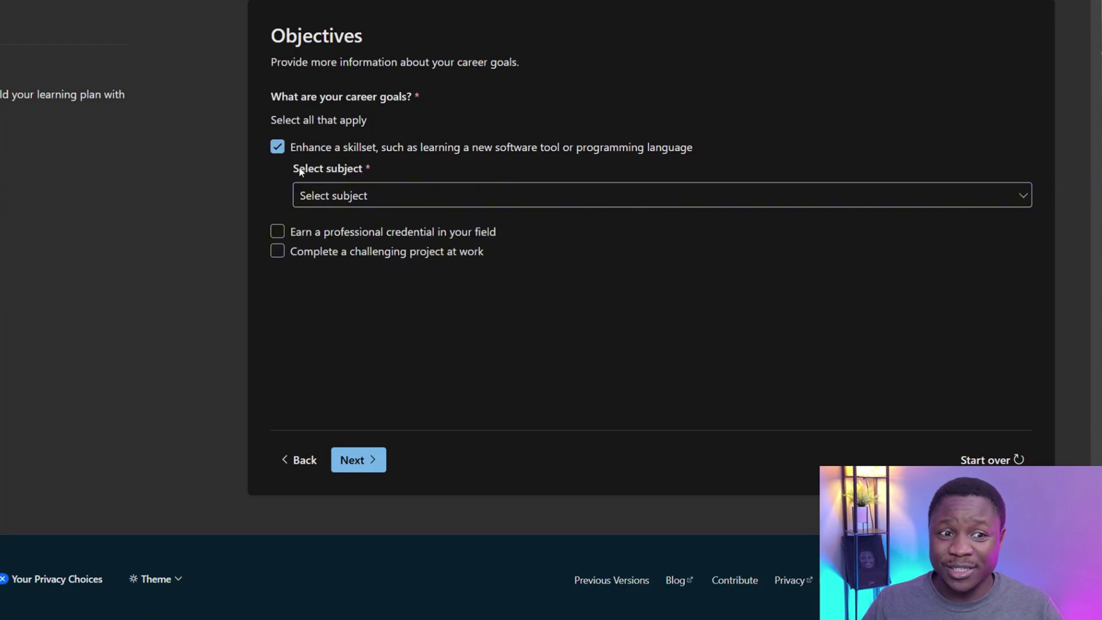
left_click(346, 195)
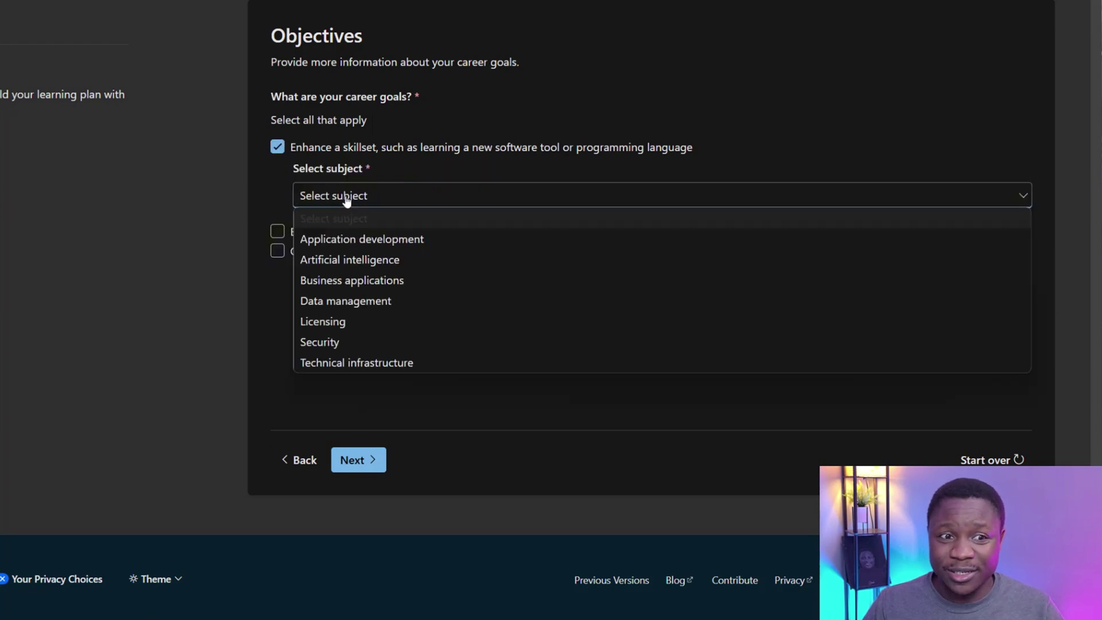
left_click(349, 262)
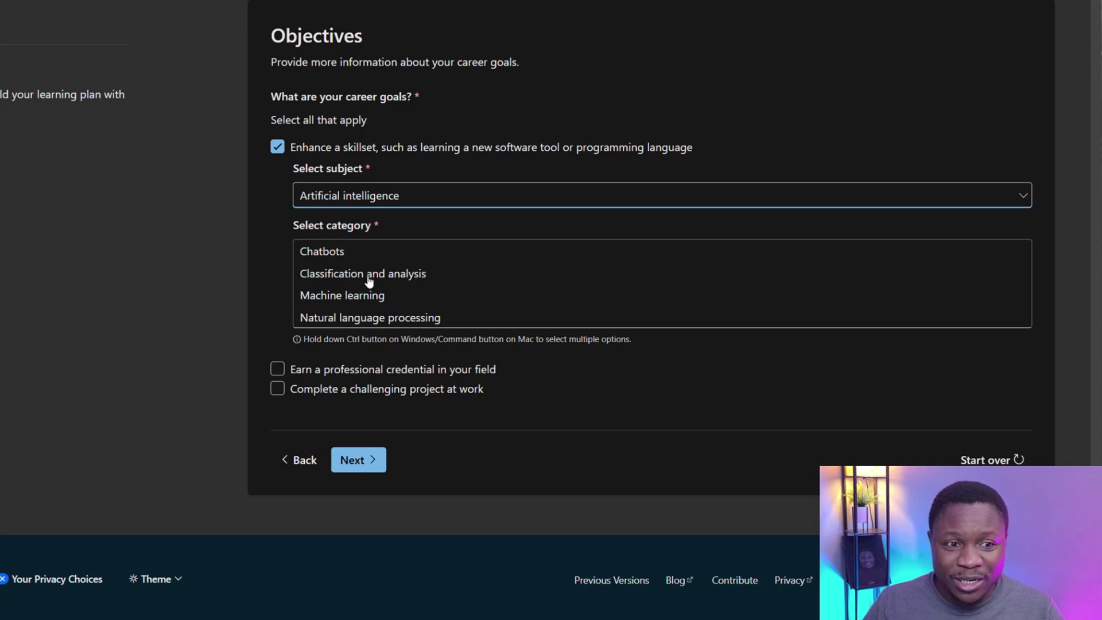
left_click(337, 298)
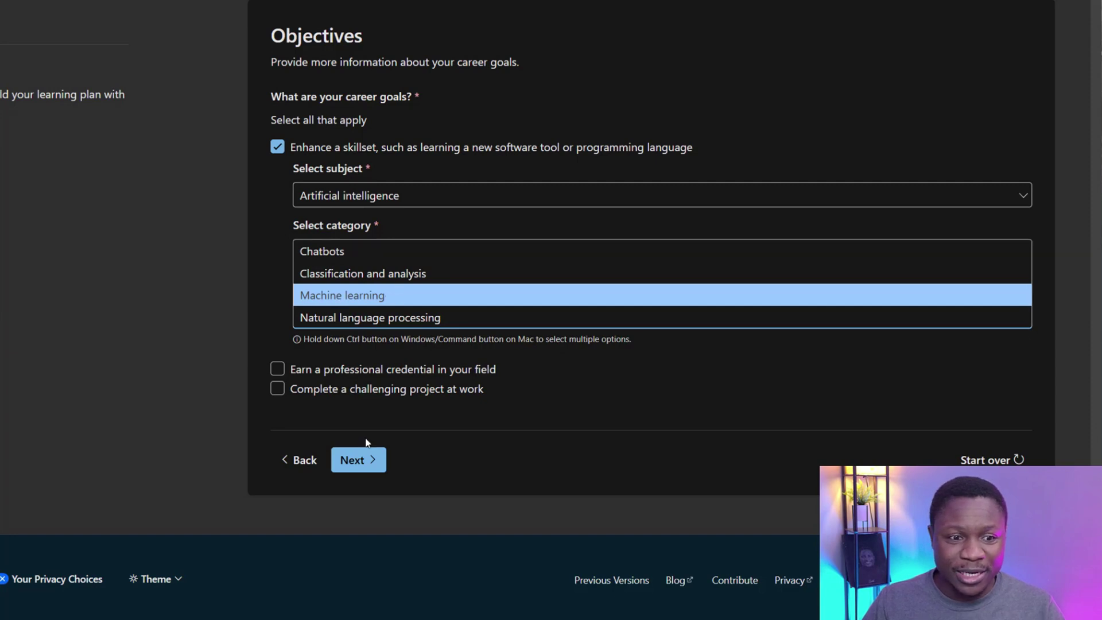
left_click(364, 459)
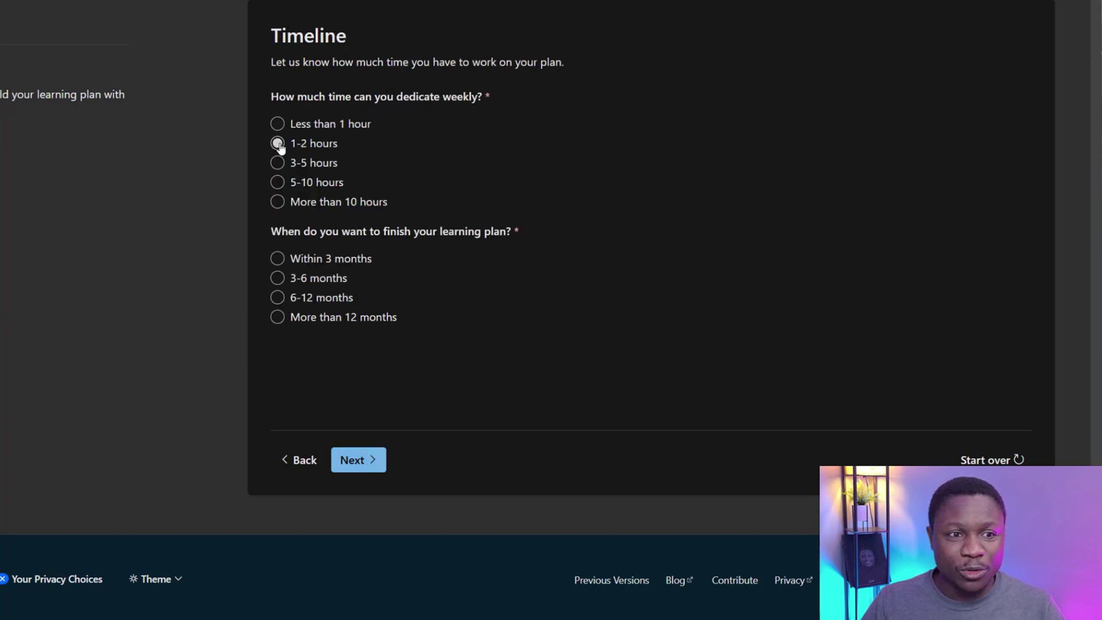
Step: Set the timeline to 3-5 hours weekly, finishing within 3 months
left_click(277, 143)
left_click(278, 164)
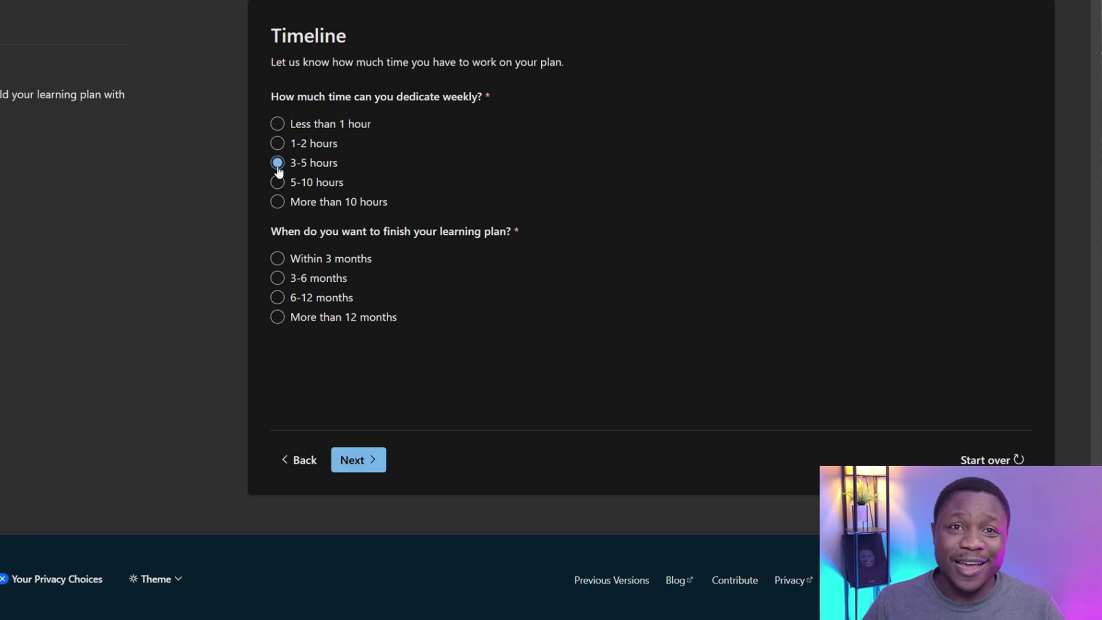
left_click(278, 260)
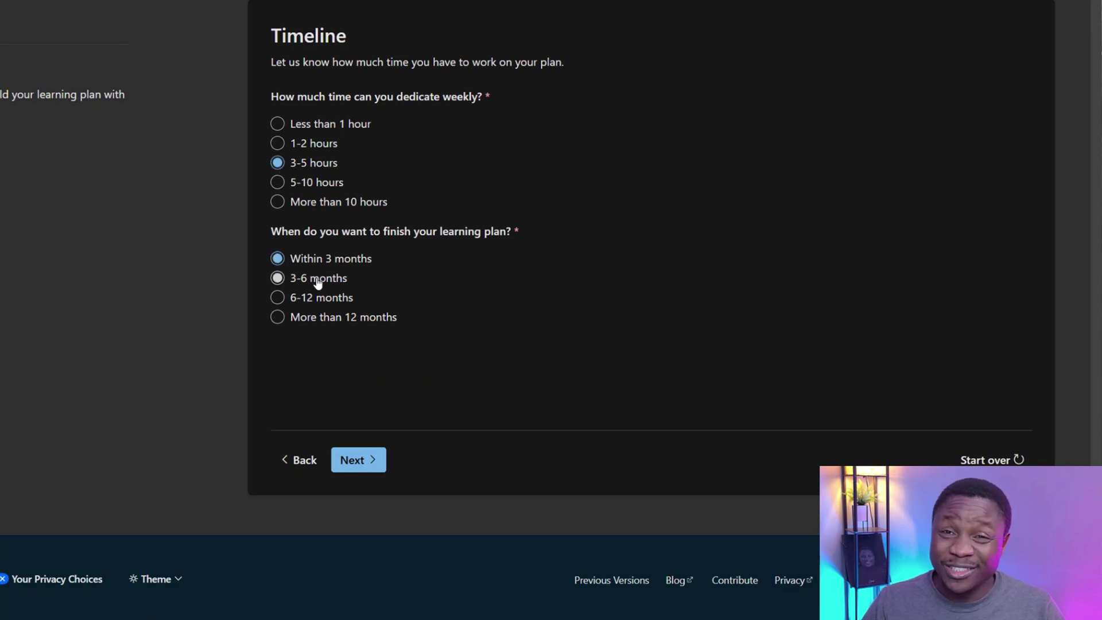
Step: Generate the Design AI Solutions with Azure AI Services plan and check its 17-day estimate
left_click(369, 462)
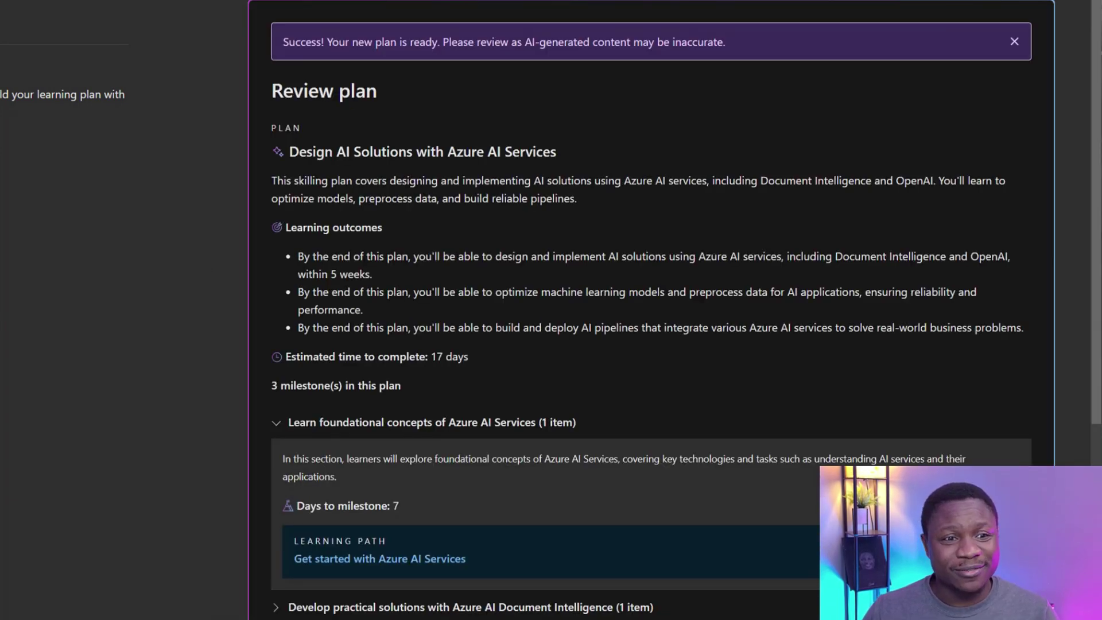
scroll(370, 270, "down", 5)
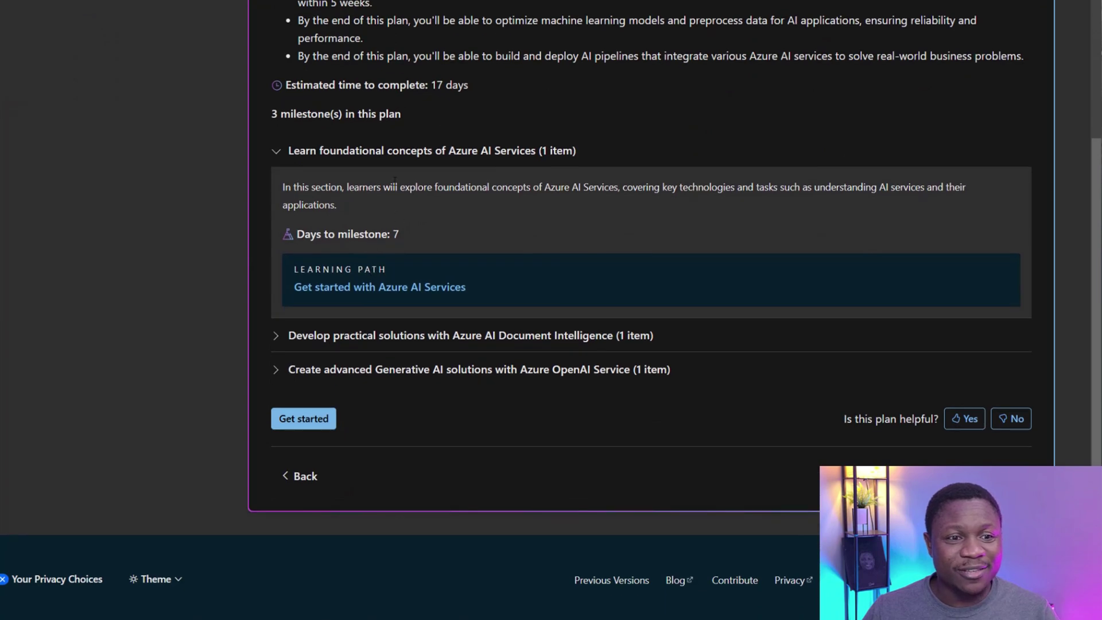
left_click_drag(431, 87, 468, 86)
scroll(475, 103, "up", 5)
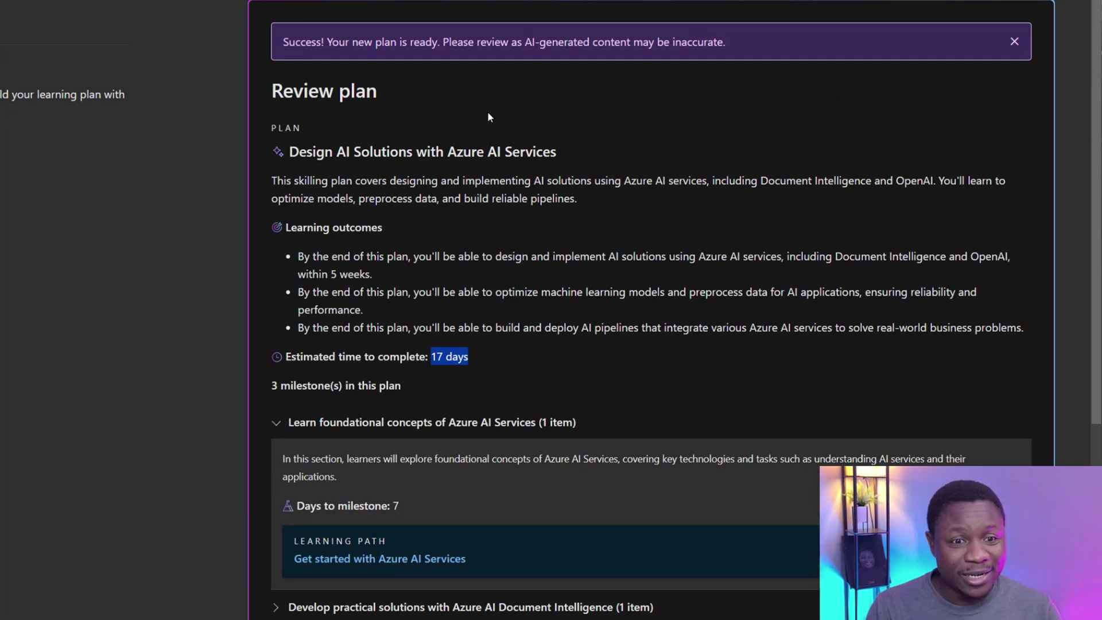
scroll(480, 386, "down", 5)
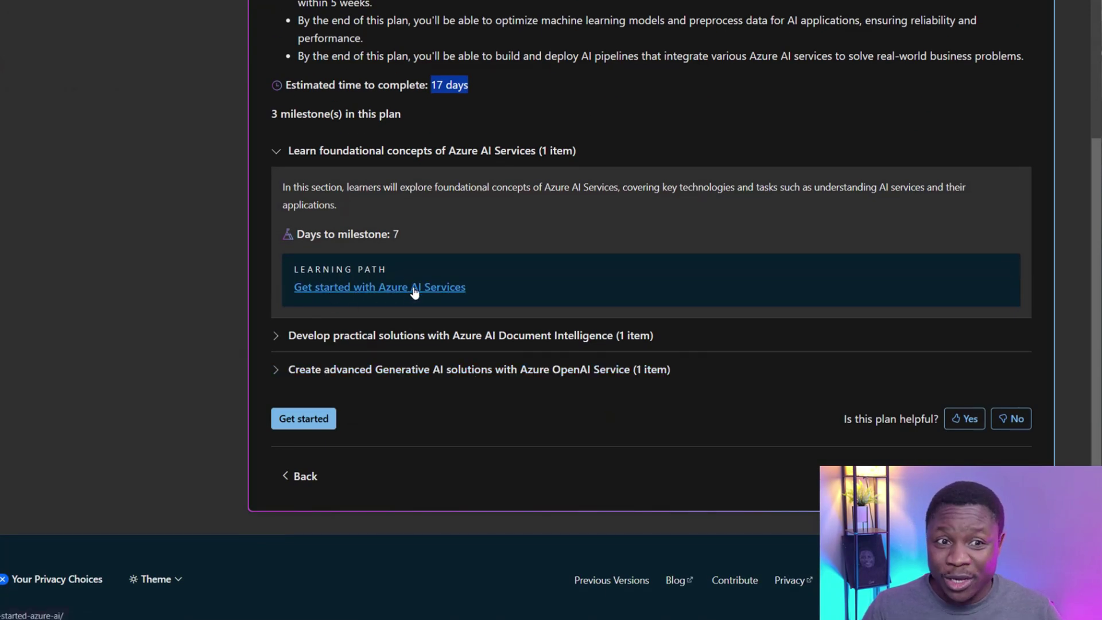
Step: Expand the Document Intelligence and Generative AI solutions milestones to review them
left_click(328, 343)
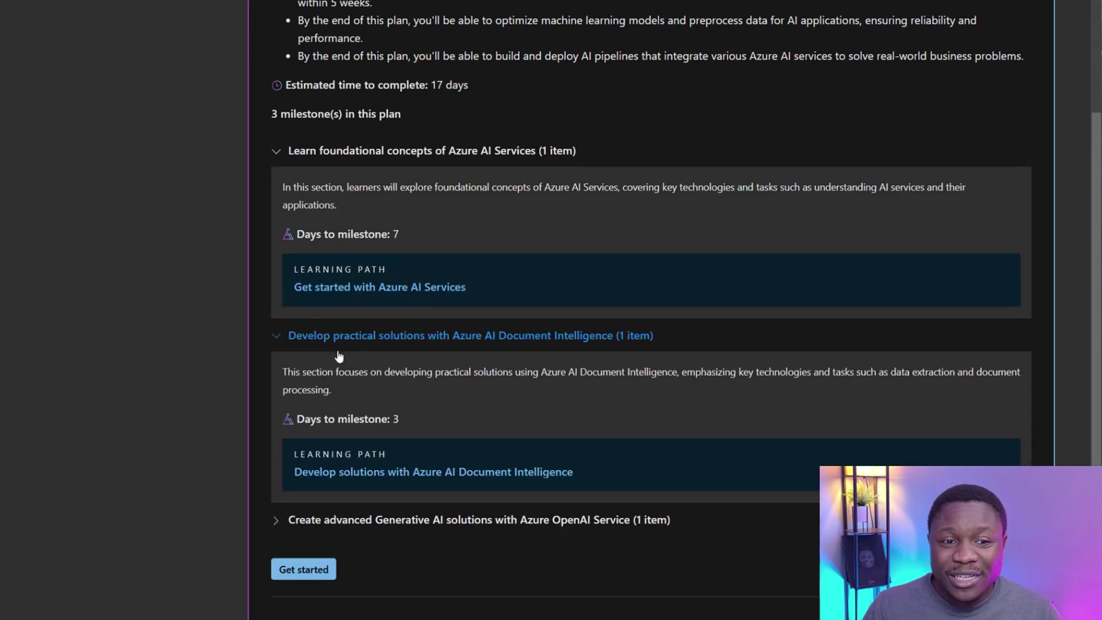
scroll(336, 347, "down", 3)
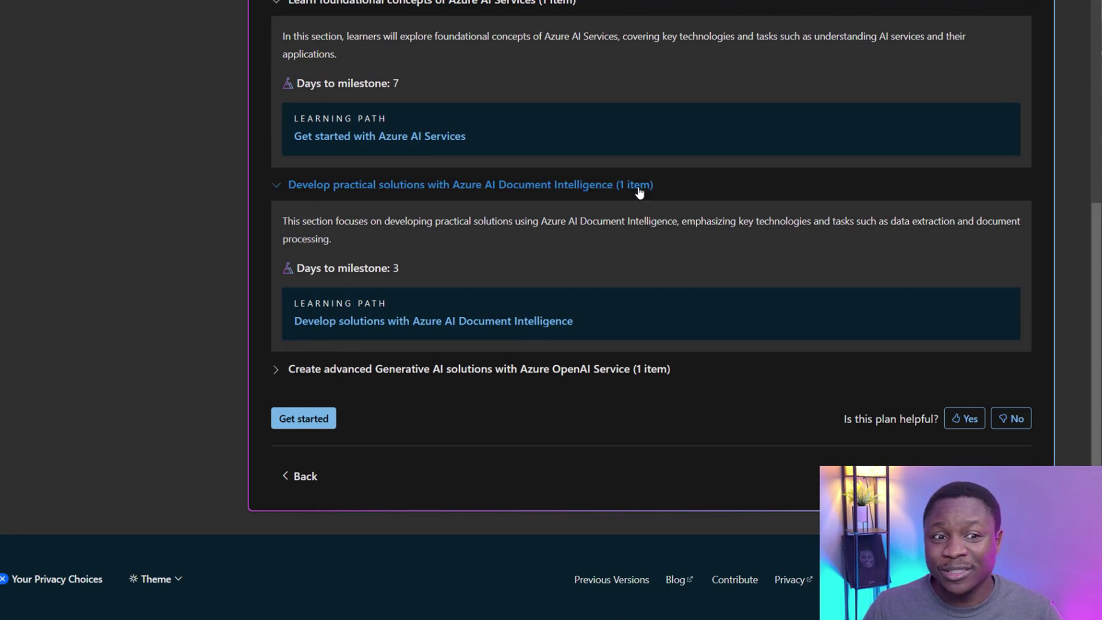
left_click(362, 370)
scroll(447, 372, "down", 3)
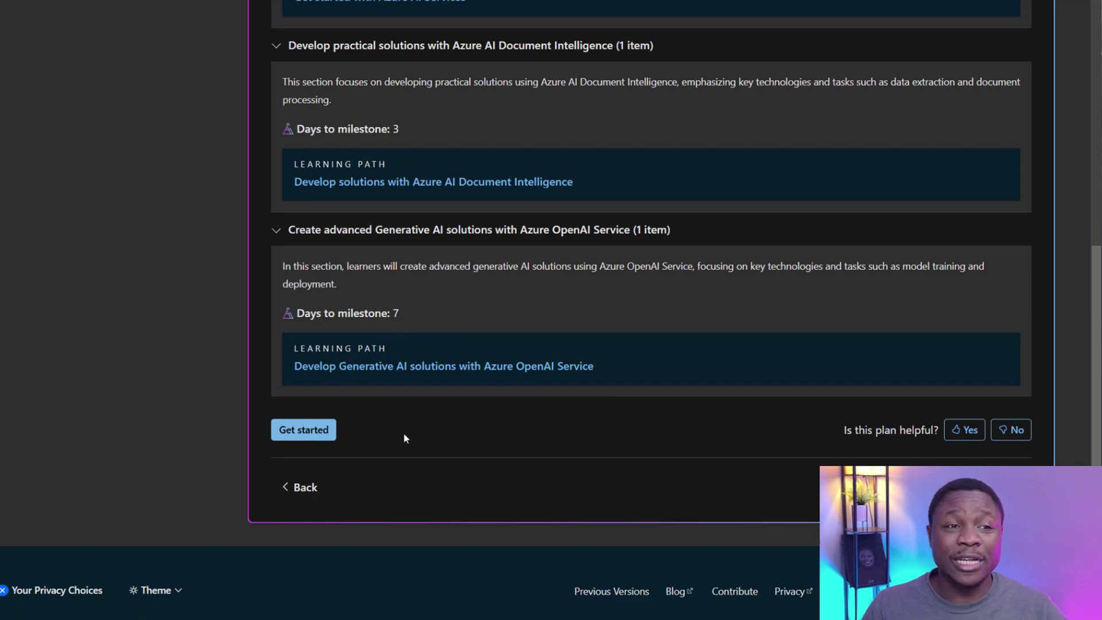
scroll(402, 433, "up", 6)
scroll(401, 431, "up", 4)
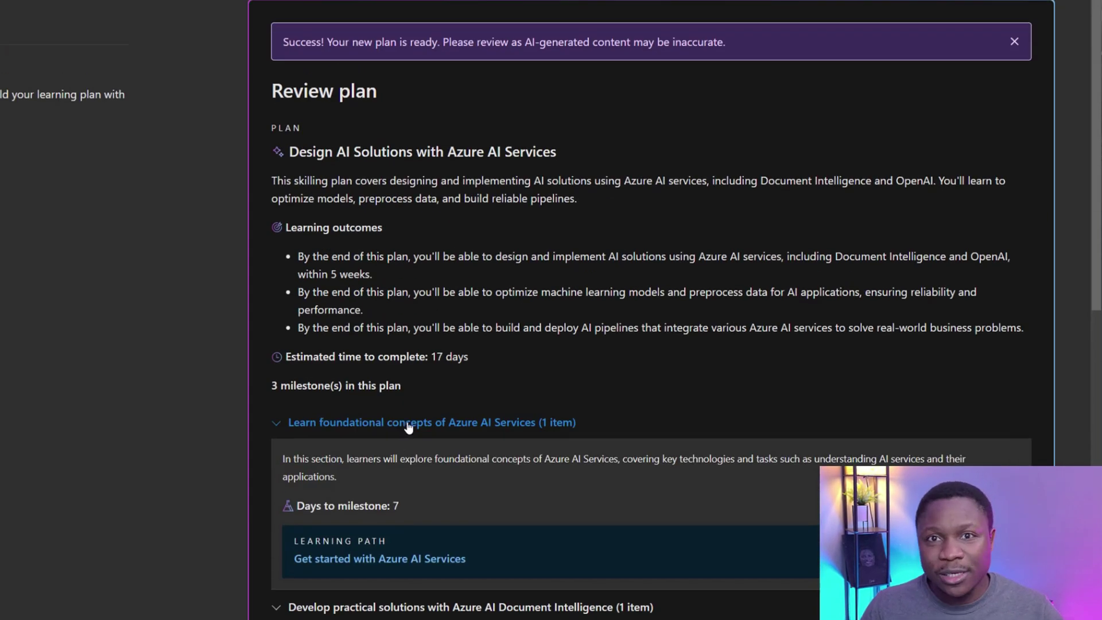
scroll(406, 430, "down", 7)
scroll(408, 428, "down", 3)
Step: Open the Design AI Solutions with Azure AI Services plan page and confirm publishing it
left_click(302, 419)
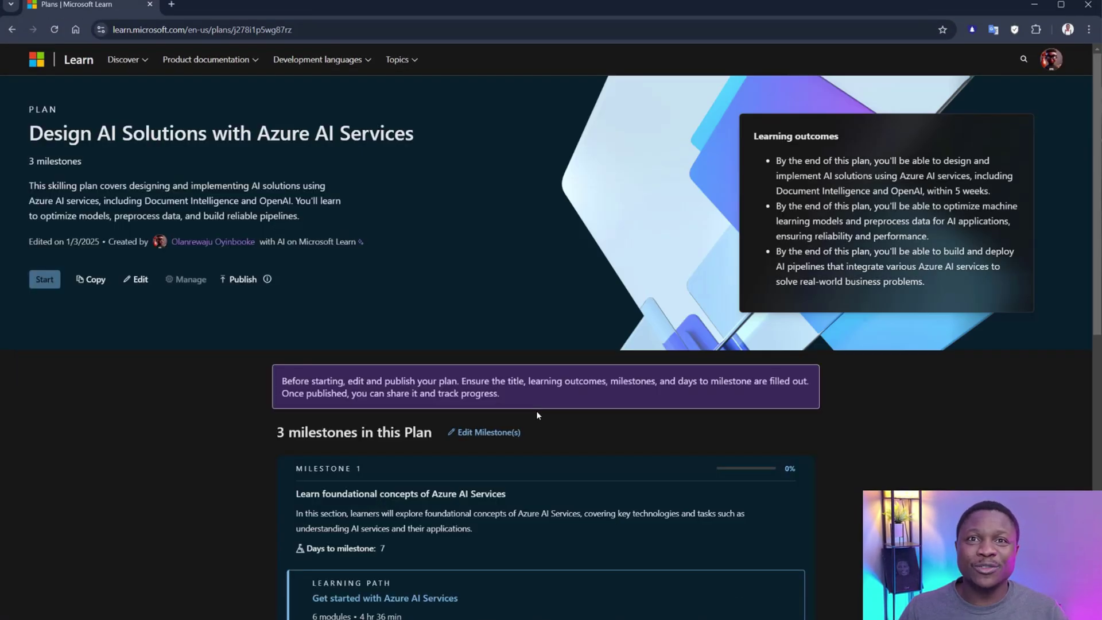
scroll(544, 410, "down", 8)
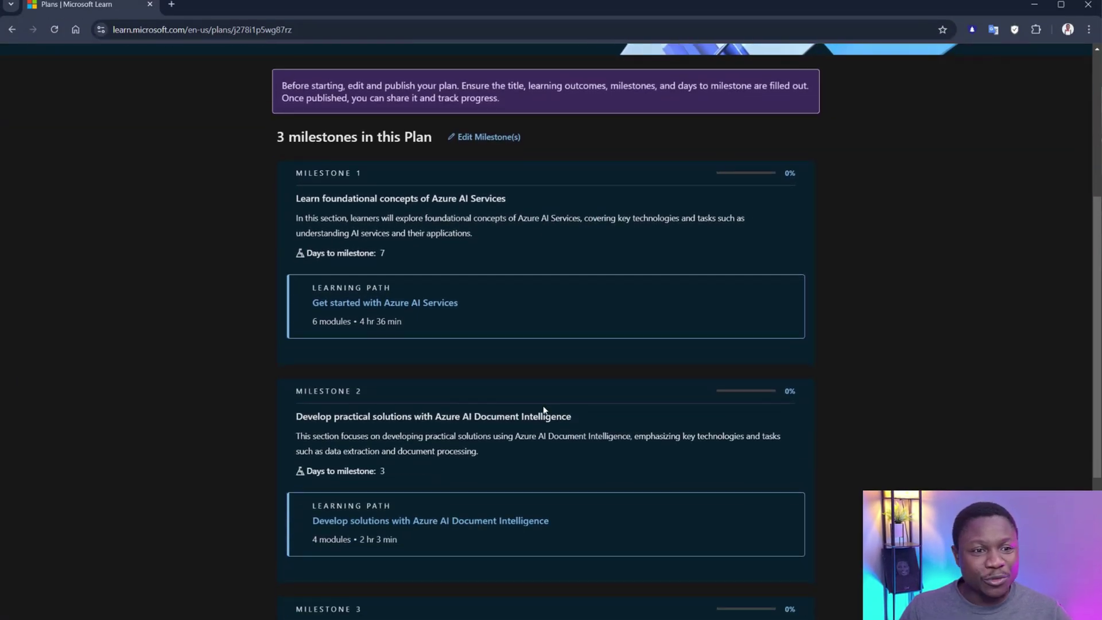
scroll(543, 405, "up", 10)
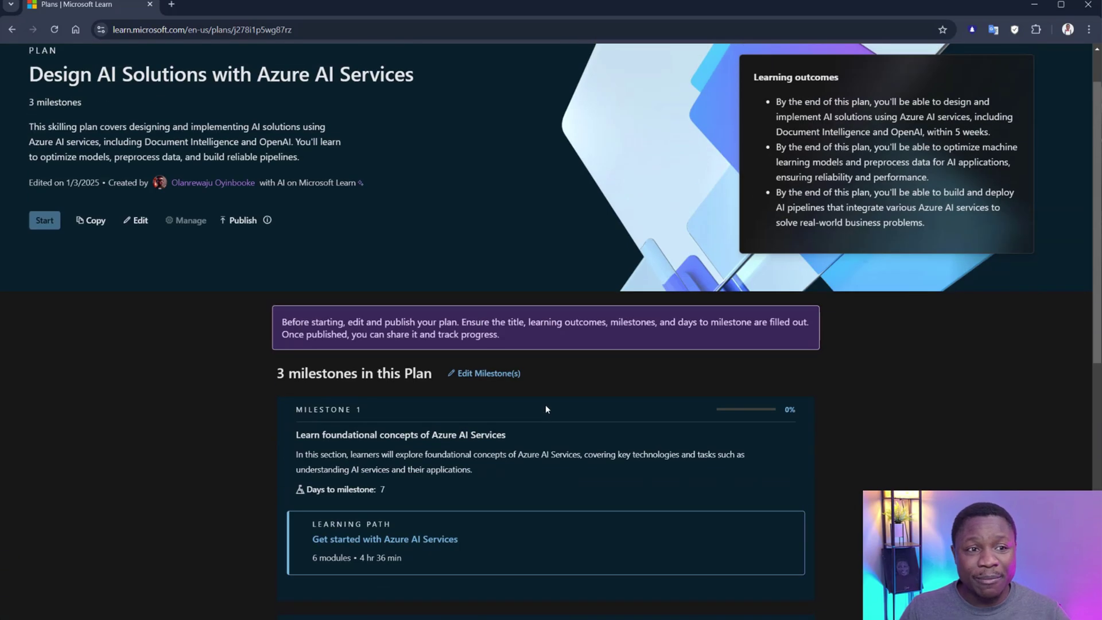
left_click(242, 223)
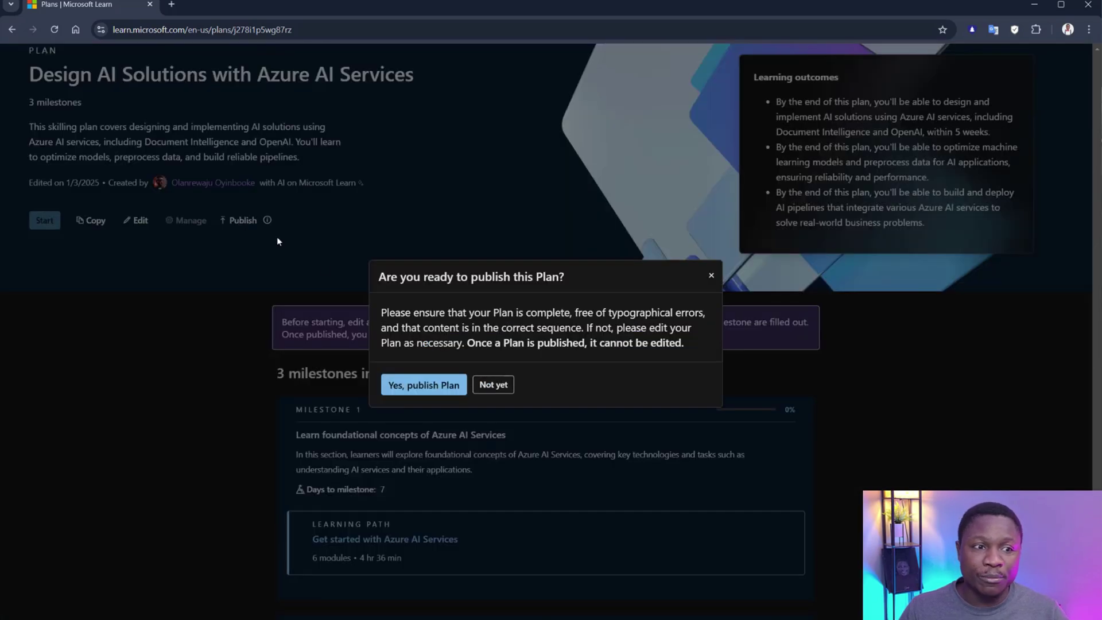
left_click(423, 383)
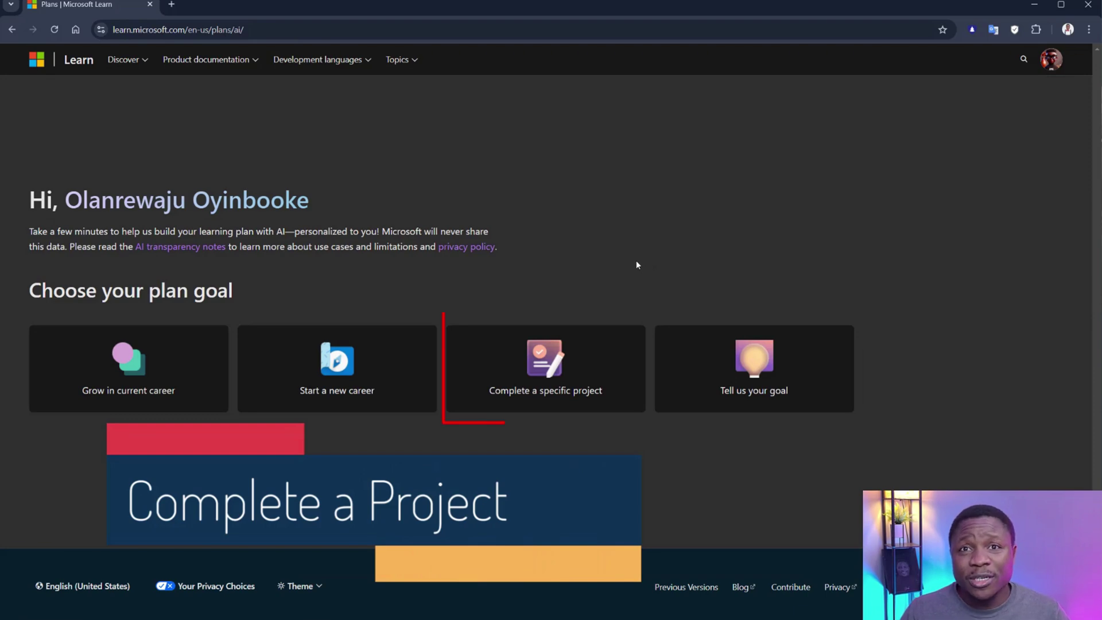
Step: Start a Complete a specific project plan, paste the customer-behavior Python/SQL/Power BI description, and enlarge the box
left_click(552, 402)
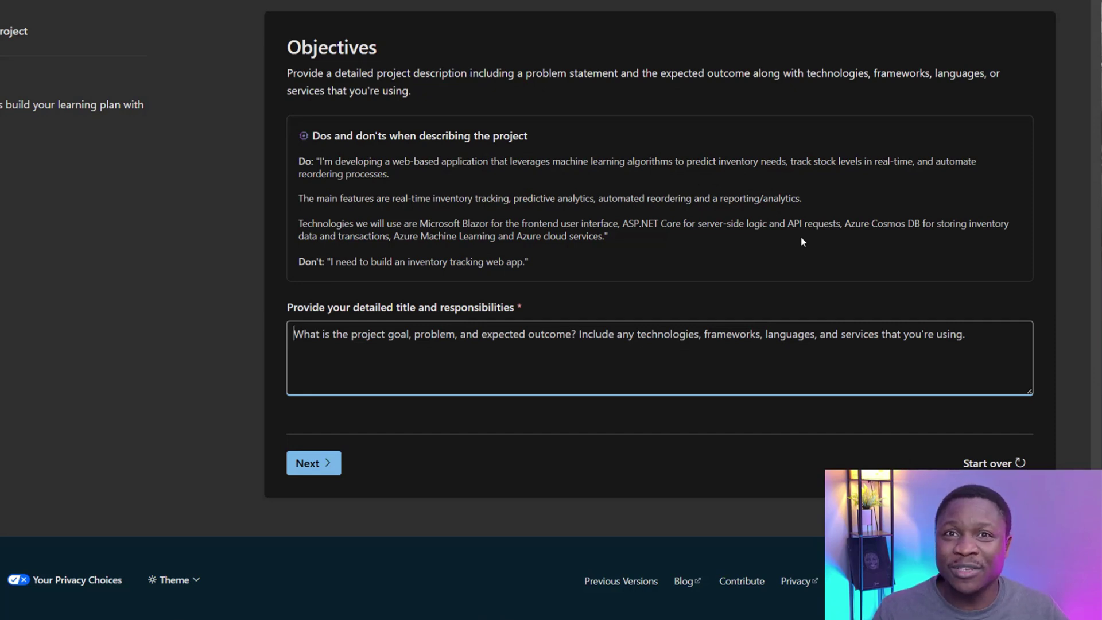
type("Analyze customer behavior data to improve product recommendations and increase customer retention. Use tools like Python, SQL, and Power BI to clean and process data, build dashboards, and visualize trends. Goals include identifying key drivers of churn, creating actionable insights for marketing strategies, and increasing retention by 10%. Success metrics include delivering insights within four weeks and improving campaign ROI by 15%.")
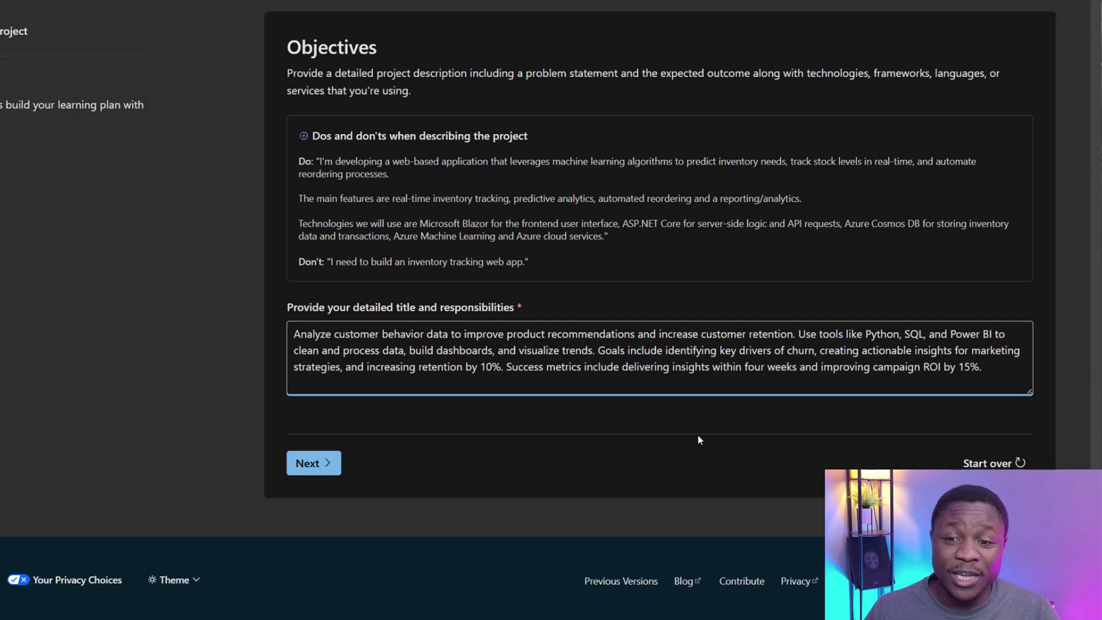
left_click_drag(1031, 393, 976, 454)
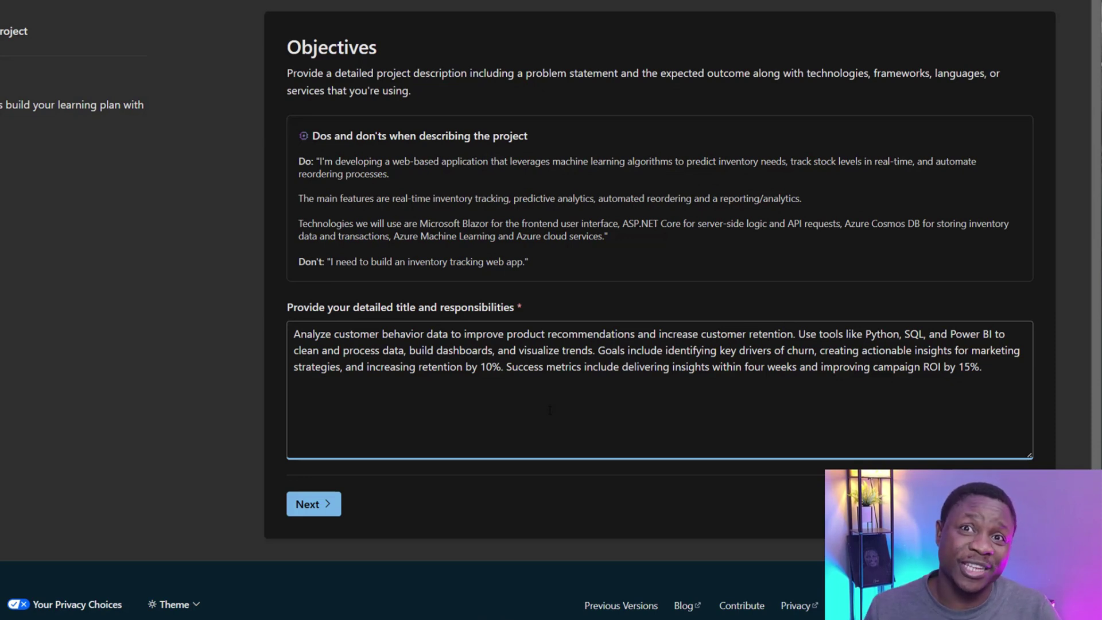
Step: Generate the Analyze Customer Behavior Data with Power BI plan and check its 4-day estimate
left_click(311, 506)
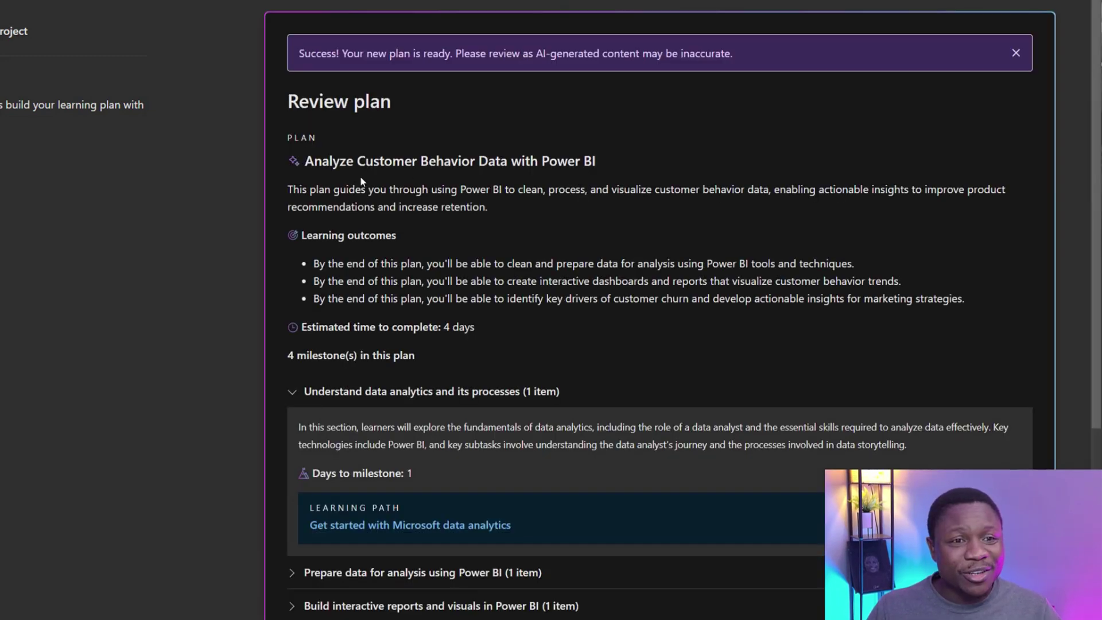
scroll(372, 246, "down", 3)
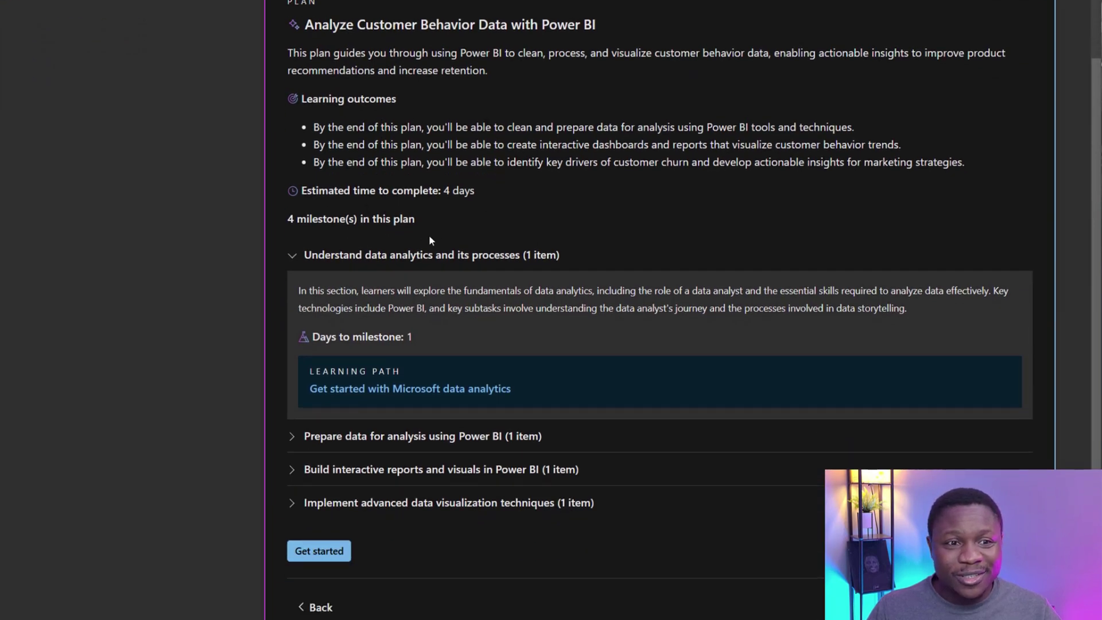
scroll(429, 237, "down", 3)
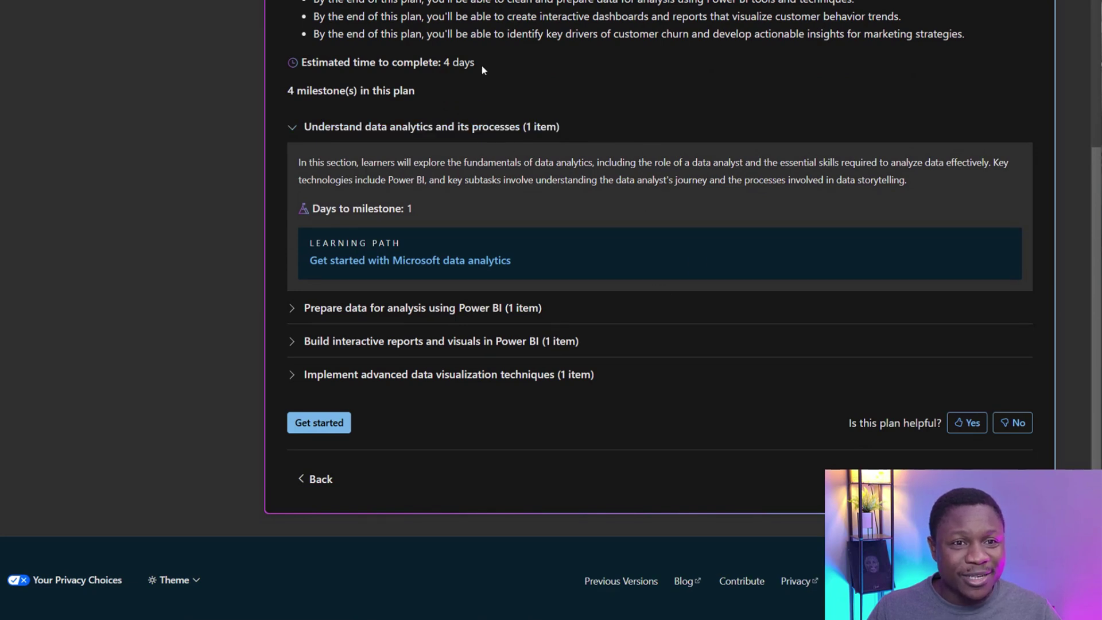
left_click_drag(481, 63, 444, 62)
scroll(660, 258, "up", 3)
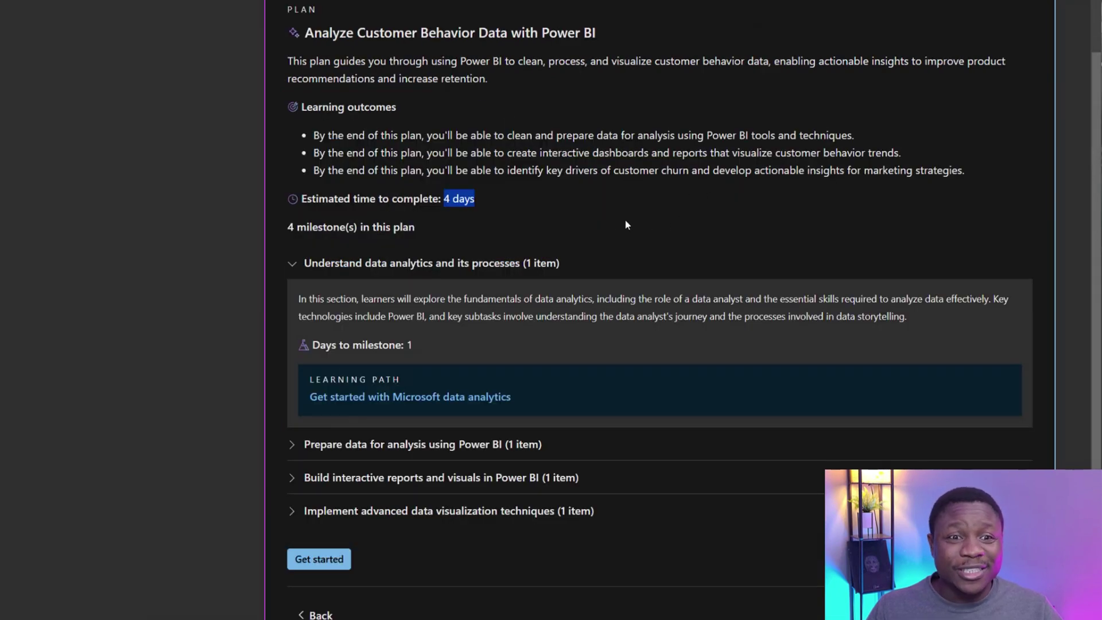
left_click(591, 225)
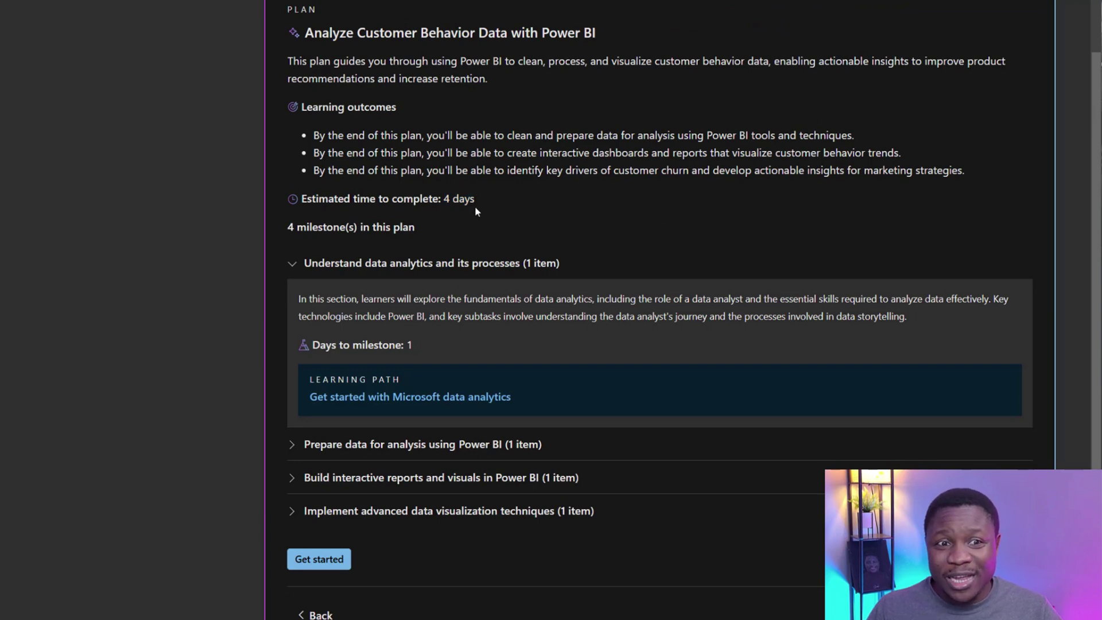
left_click_drag(443, 199, 483, 200)
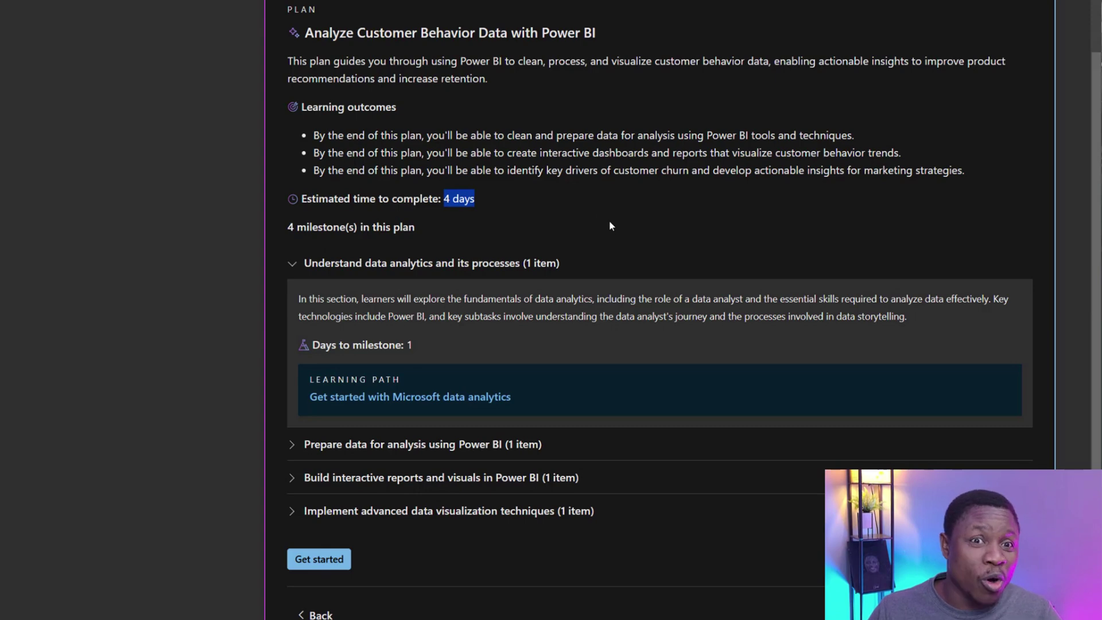
scroll(609, 219, "down", 3)
Step: Collapse and re-expand the first and data visualization milestones to inspect them
left_click(285, 126)
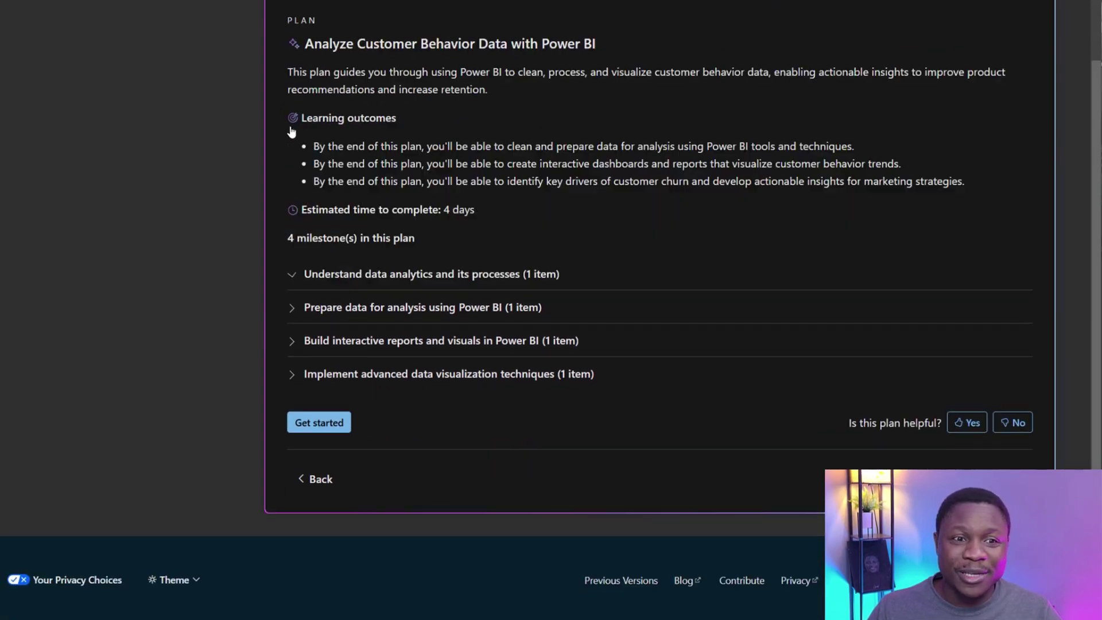
left_click(295, 275)
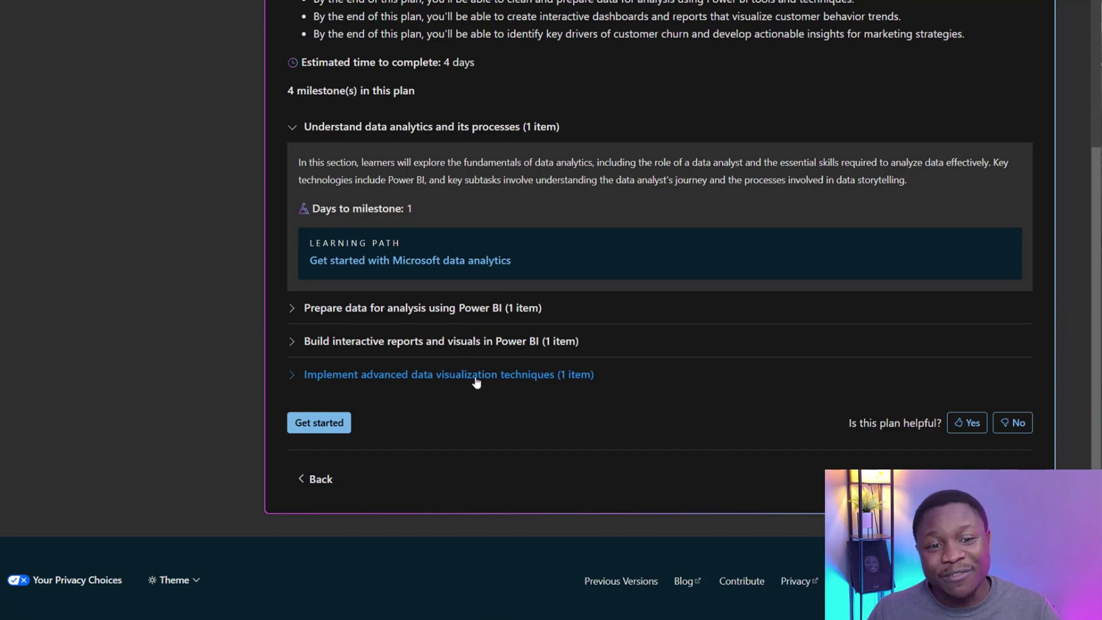
left_click(341, 378)
left_click(340, 378)
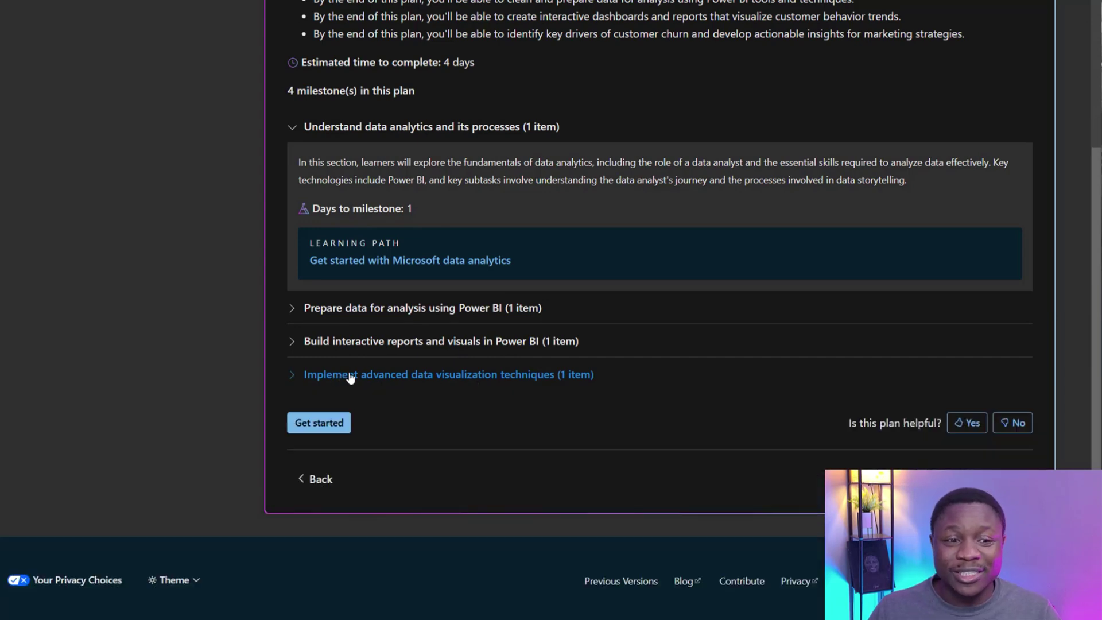
Step: Accept the Power BI plan and publish it, confirming Yes, publish Plan
left_click(319, 421)
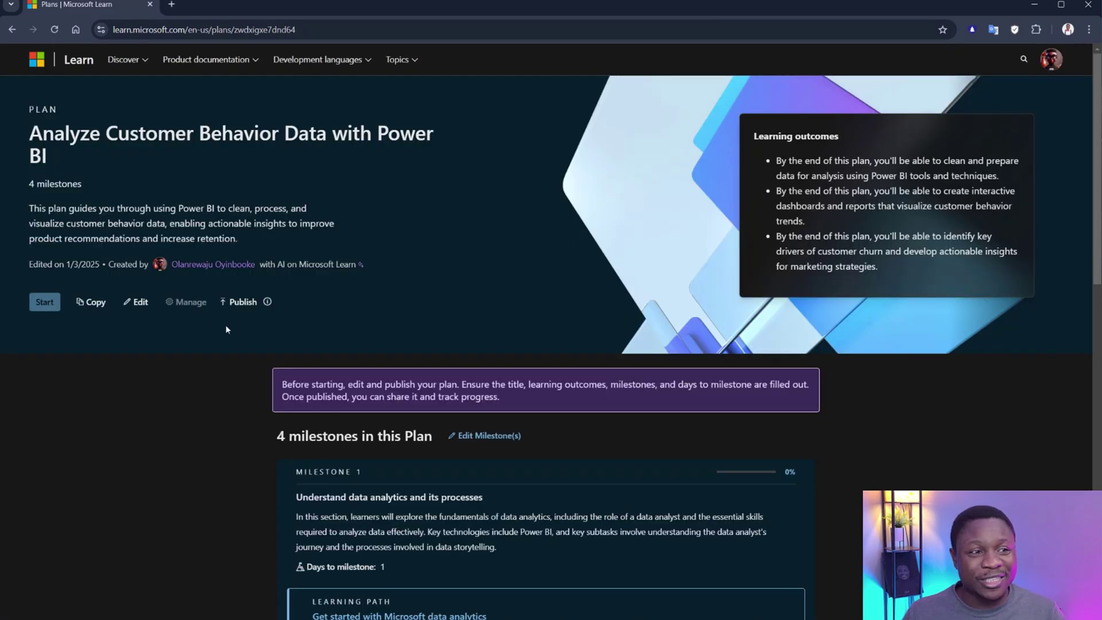
left_click(238, 303)
left_click(426, 388)
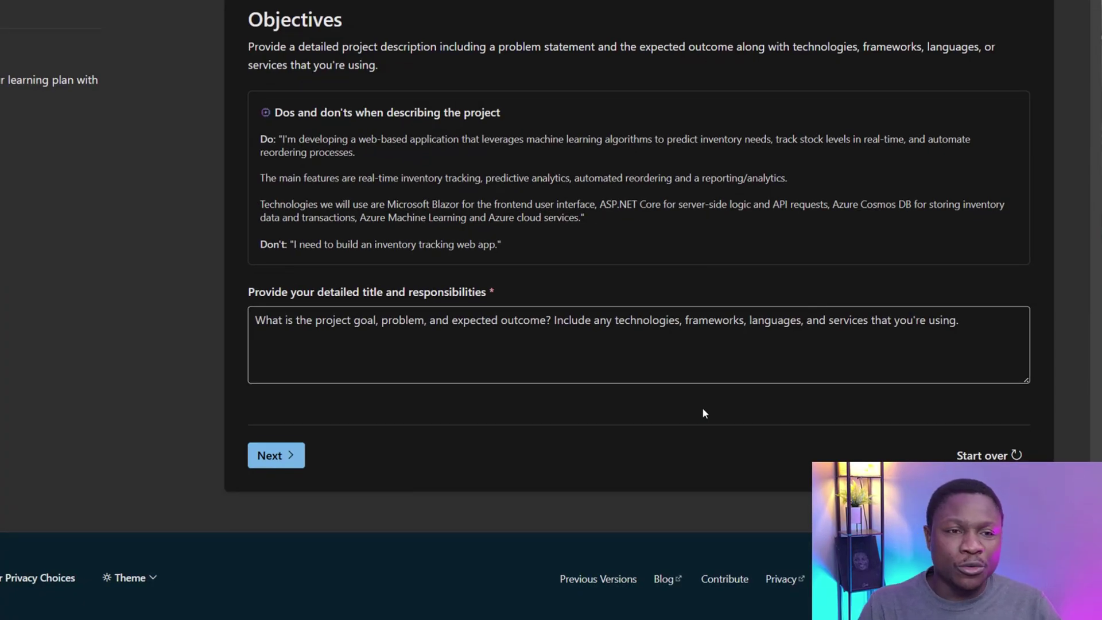
Step: Paste the Power Apps project description and review the generated 3-milestone, 3-day plan
left_click(652, 336)
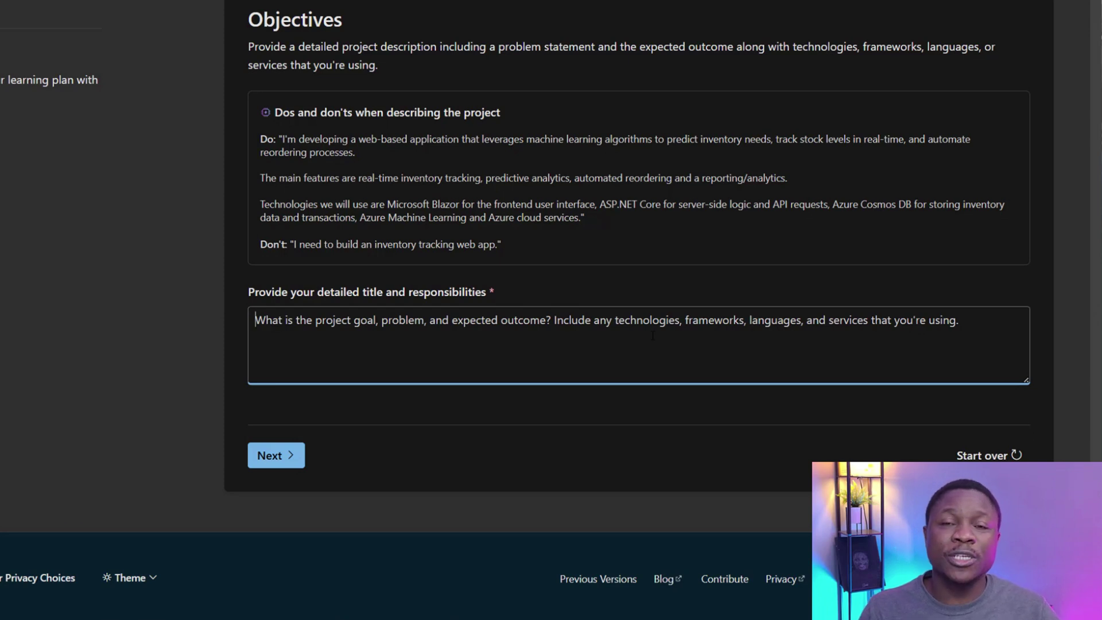
type("Develop a custom Power Apps solution to streamline internal workflows and enhance team productivity. Use Power Automate and Power BI to integrate data, automate processes, and visualize key metrics. Goals include reducing manual tasks by 40%, improving workflow efficiency, and providing actionable insights. Success metrics include deploying the solution within six weeks, increasing task completion speed by 30%, and achieving a 20% improvement in team productivity.")
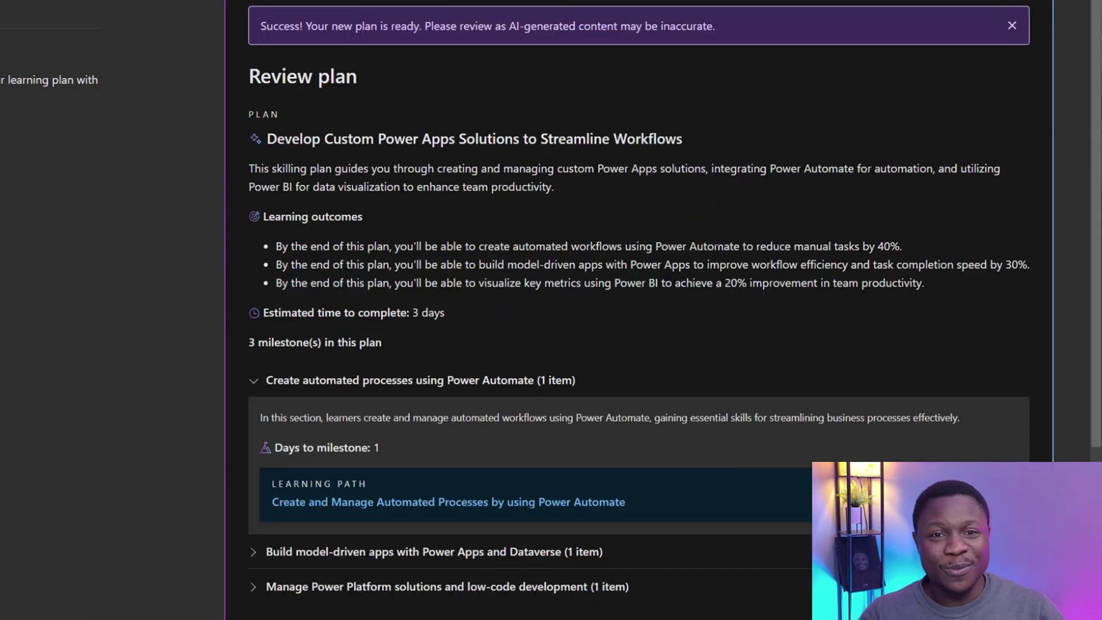
scroll(660, 227, "down", 4)
scroll(662, 228, "up", 3)
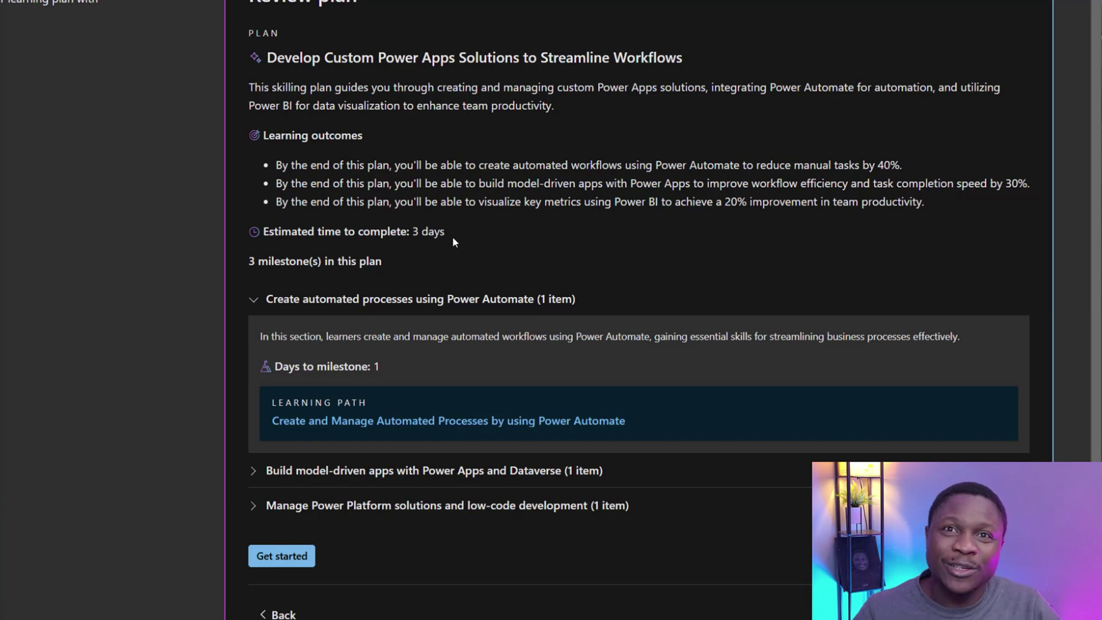
left_click(254, 302)
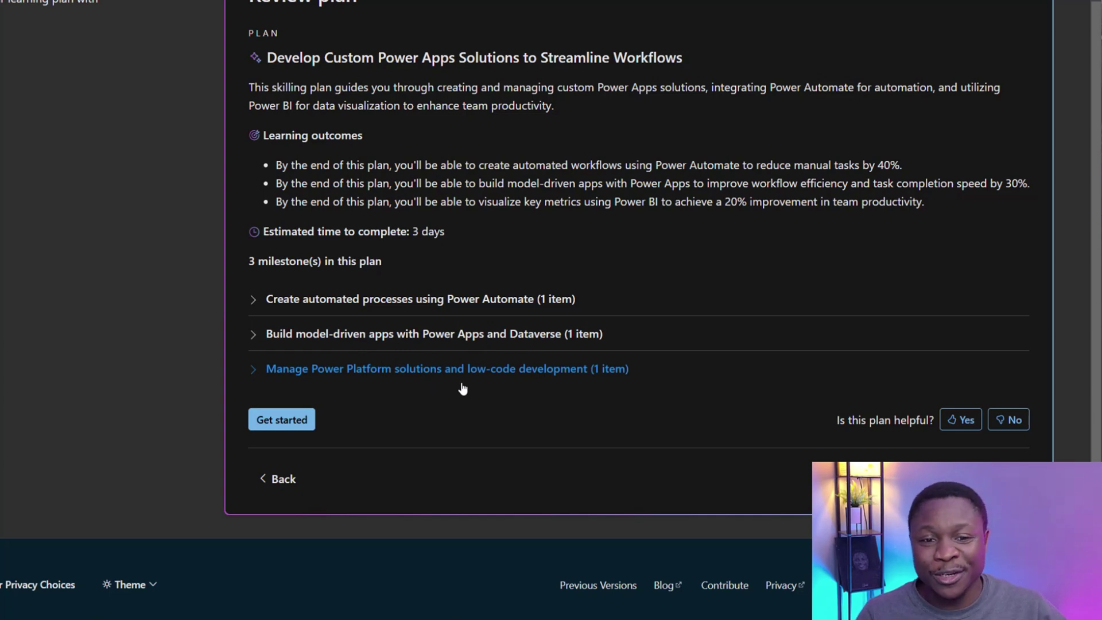
Step: Accept the Develop Custom Power Apps Solutions plan and publish it
left_click(296, 424)
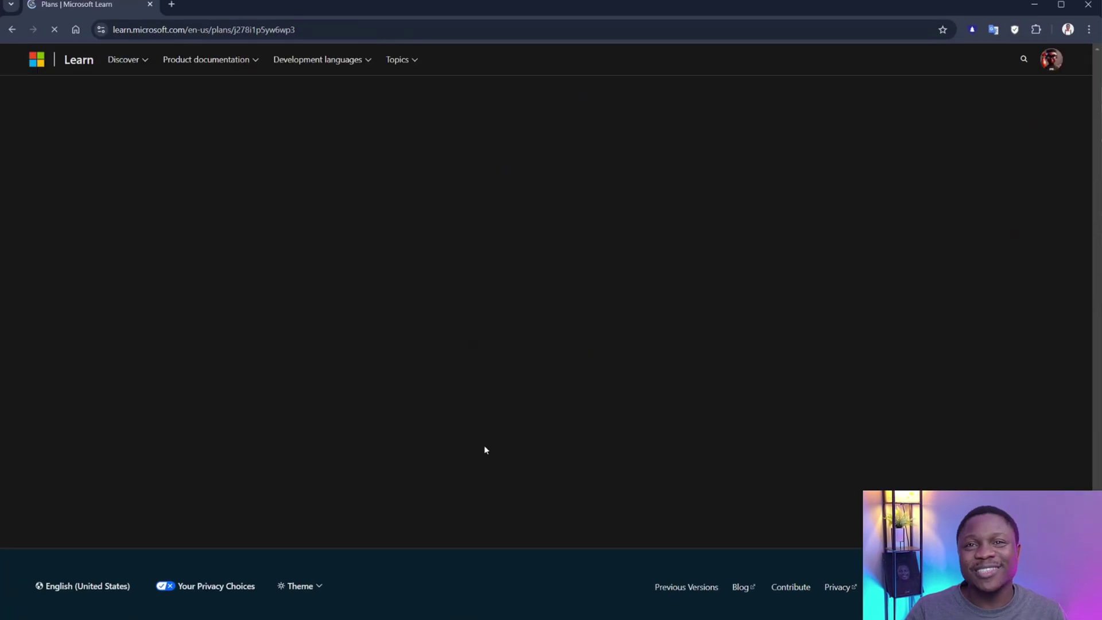
left_click(241, 302)
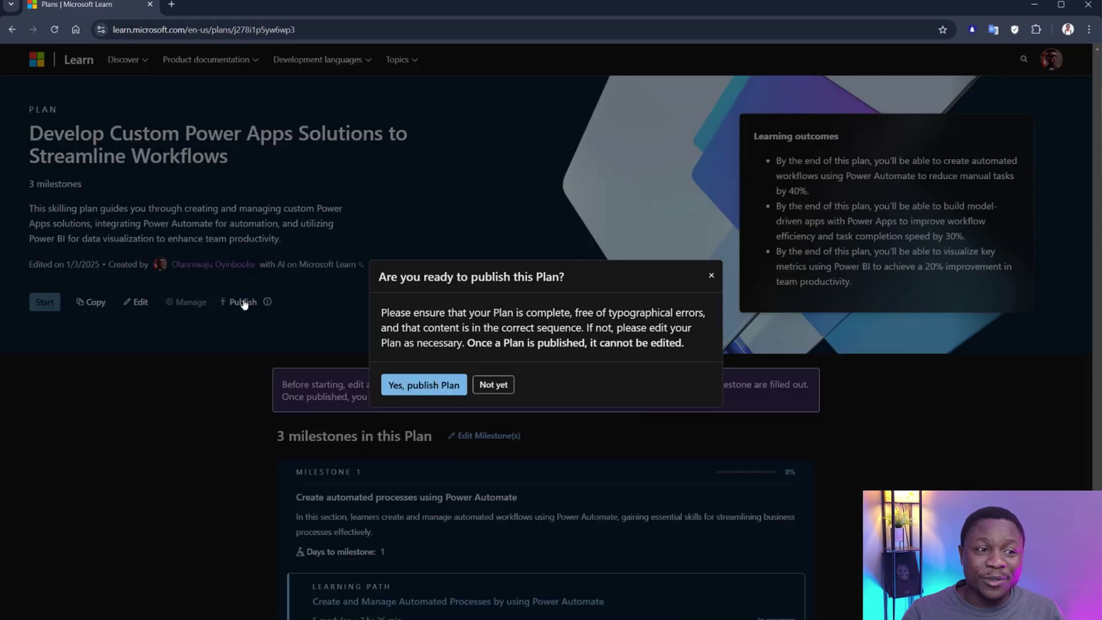
left_click(424, 384)
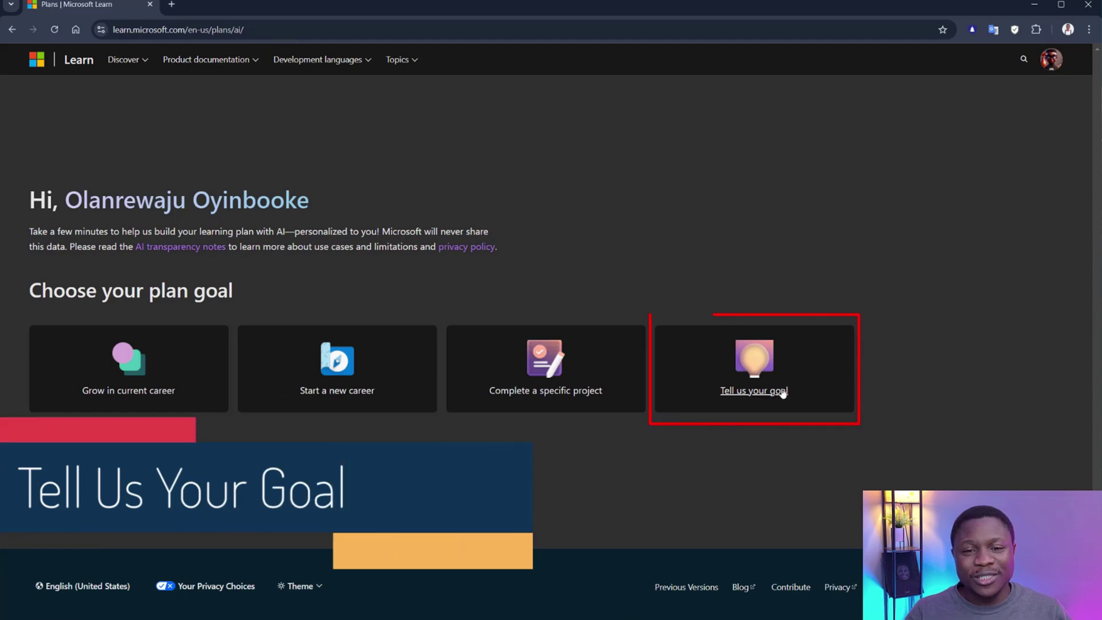
Step: Start a custom-goal plan with the pasted Security Analyst goal paragraph
left_click(765, 396)
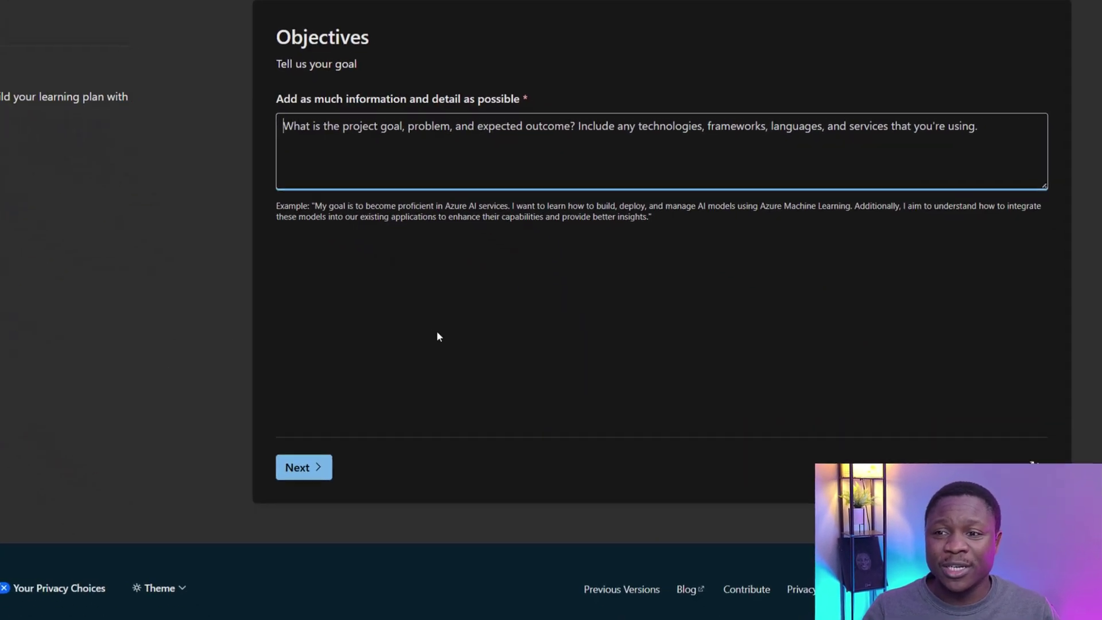
type("My goal is to become proficient in cybersecurity tools and methodologies to excel as a Security Analyst. I aim to learn how to identify, analyze, and mitigate security threats using tools like Splunk, Wireshark, and Nessus. Additionally, I want to master vulnerability assessments, incident response, and threat analysis to safeguard organizational assets and ensure compliance with security standards like ISO 27001 and NIST.")
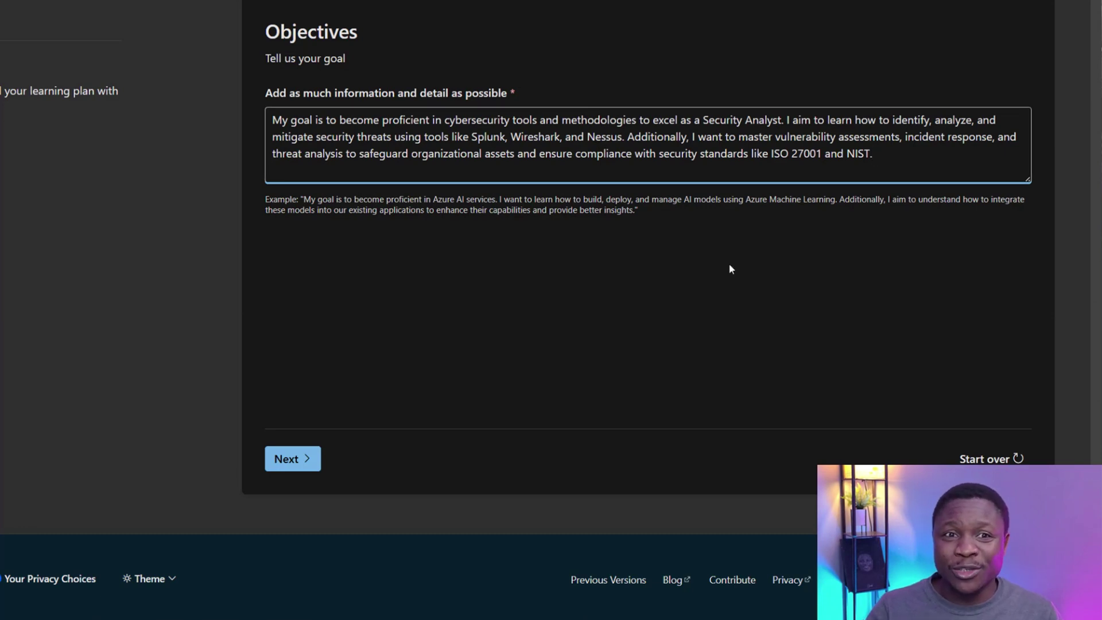
left_click(291, 459)
Step: Set the background to Security Operations Analyst, Early career (0-5 years), with pasted responsibilities
left_click(586, 128)
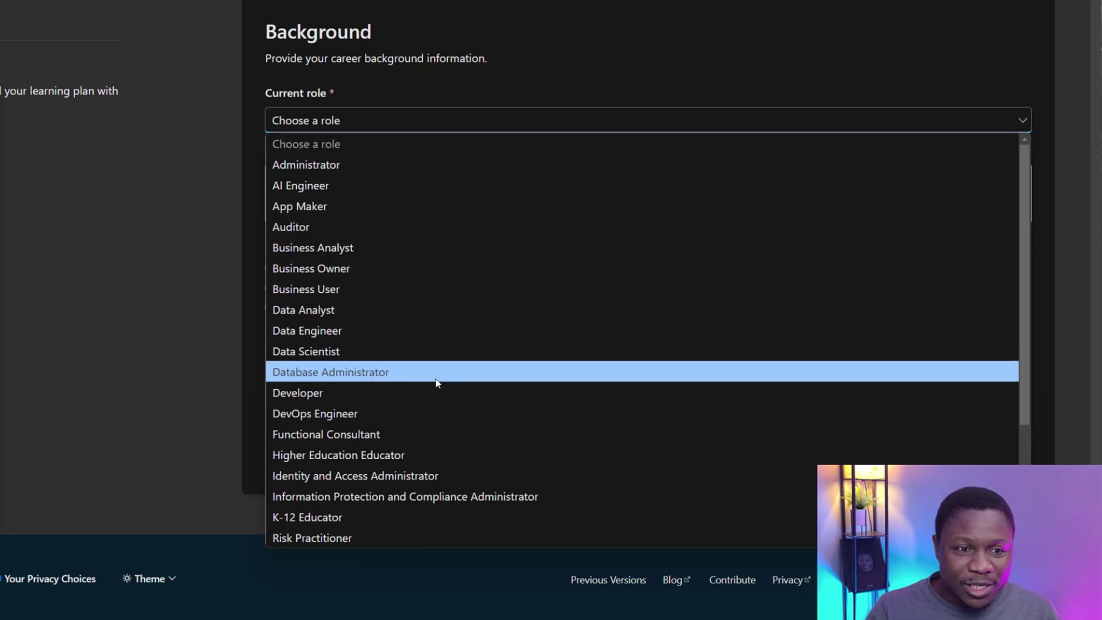
scroll(435, 397, "down", 3)
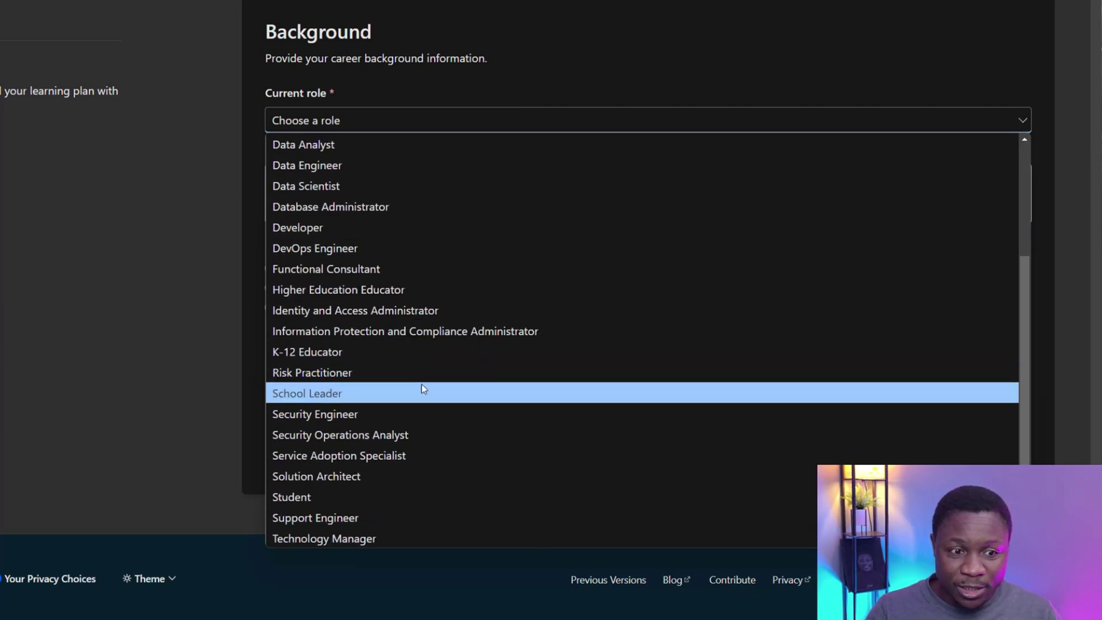
left_click(377, 438)
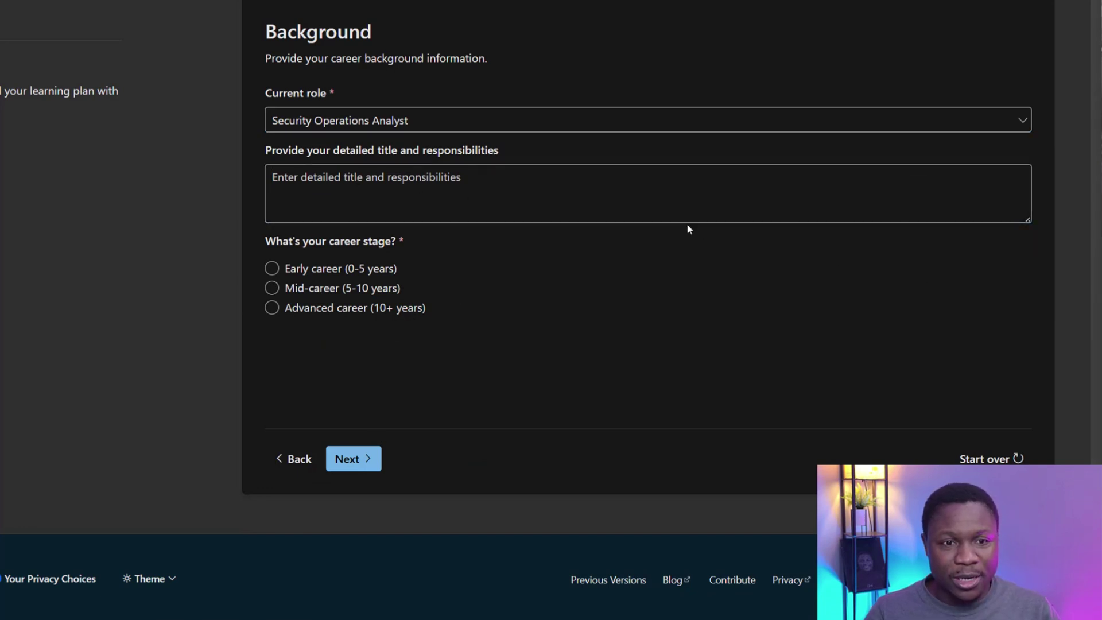
left_click(636, 197)
type("Monitor and analyze security systems, respond to threats, conduct vulnerability assessments, ensure compliance, and implement preventive cybersecurity")
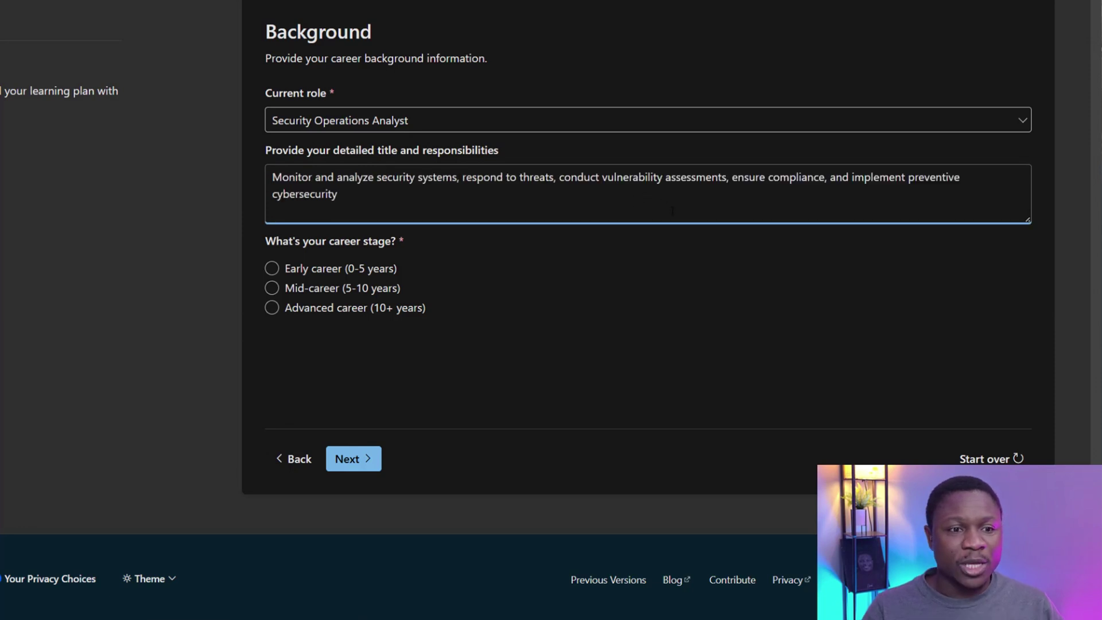
left_click(316, 270)
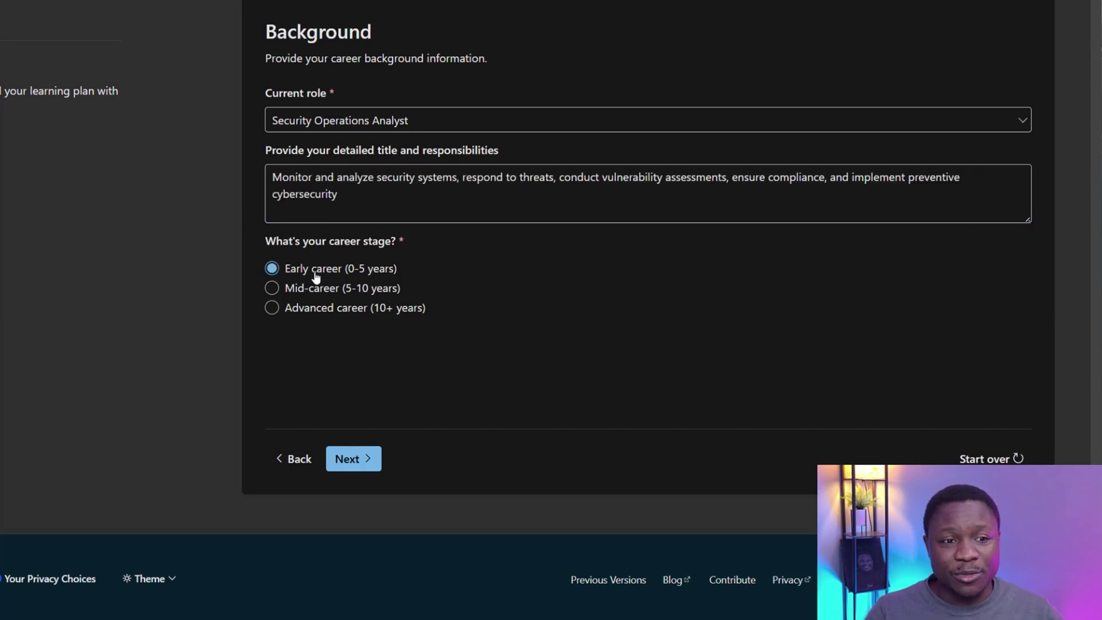
left_click(351, 459)
Step: Choose 3-5 hours weekly and Within 3 months, then generate the security plan
left_click(313, 160)
left_click(327, 264)
left_click(351, 459)
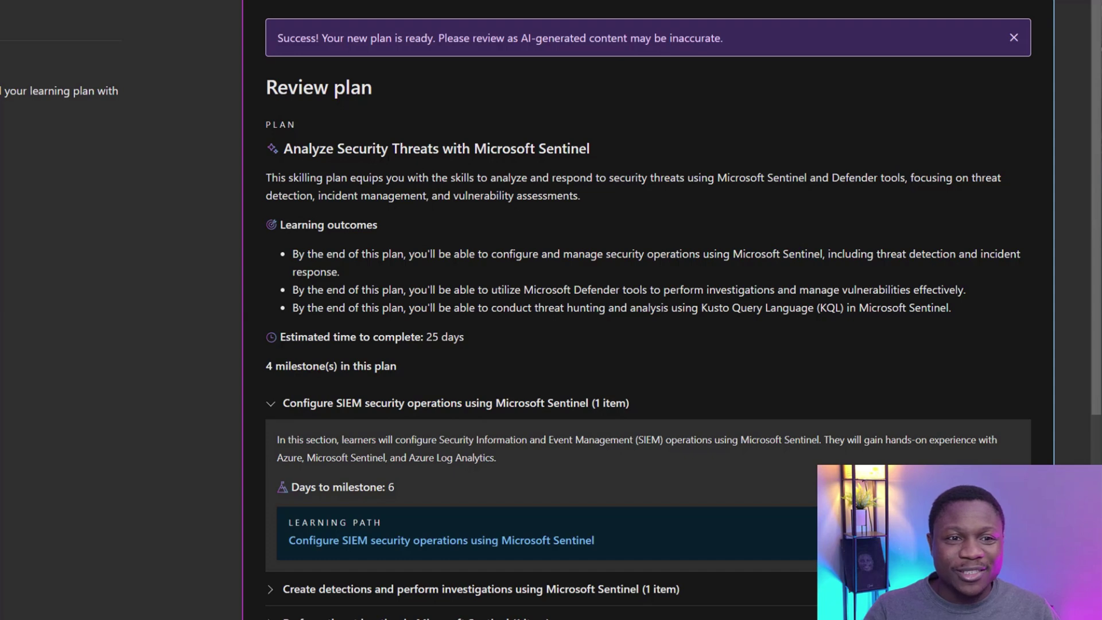
Step: Review the Sentinel plan's 25-day estimate and milestones, then accept it with Get started
scroll(585, 148, "down", 5)
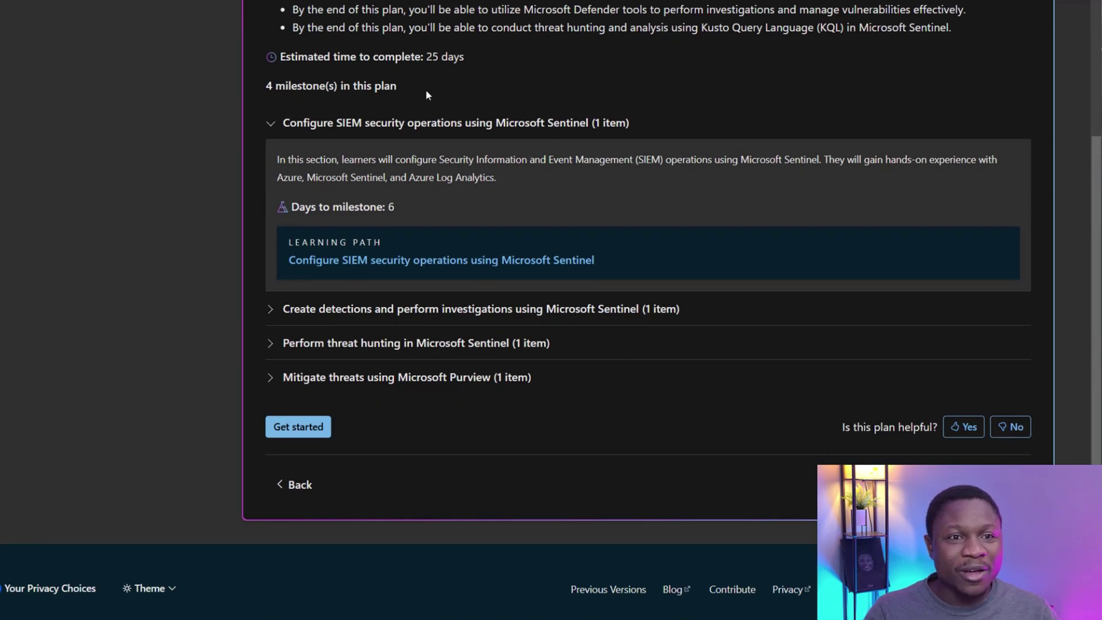
left_click_drag(427, 57, 467, 57)
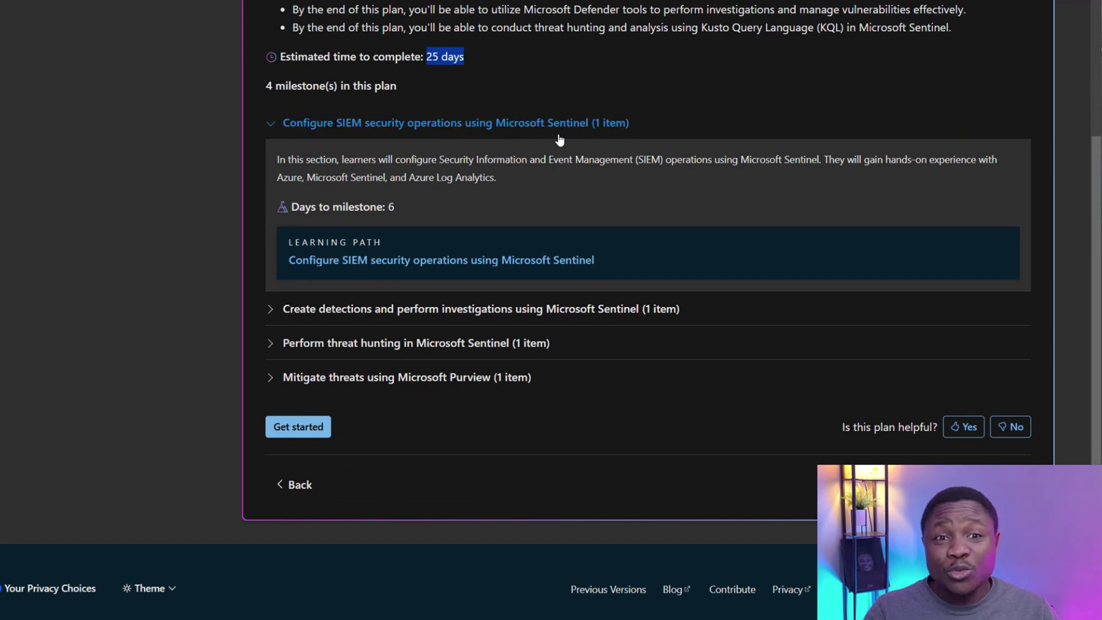
scroll(547, 122, "up", 4)
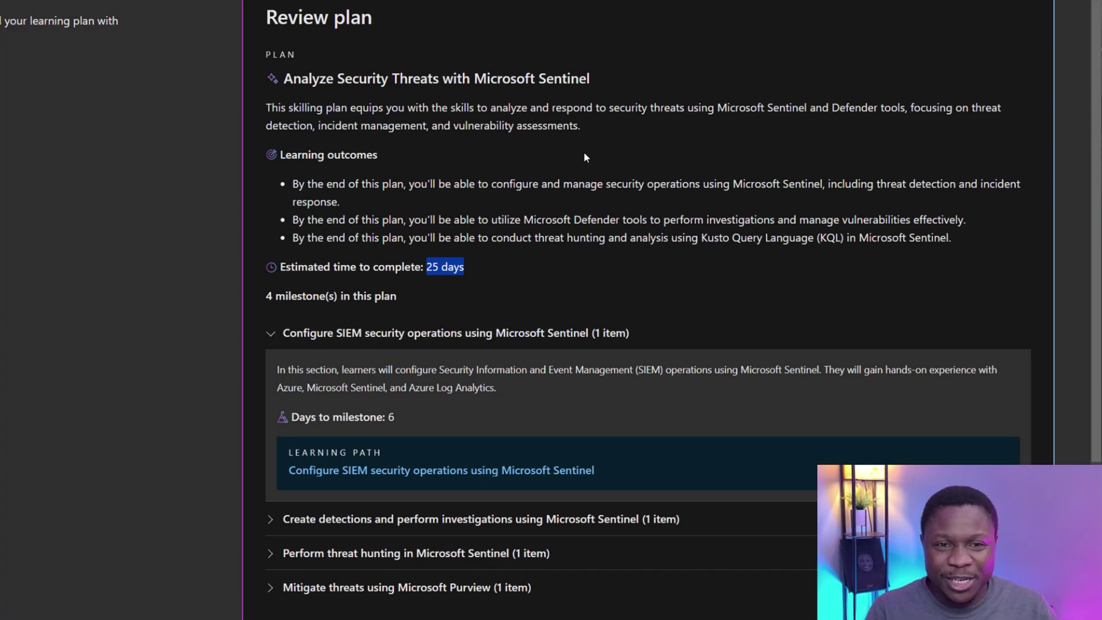
left_click(585, 153)
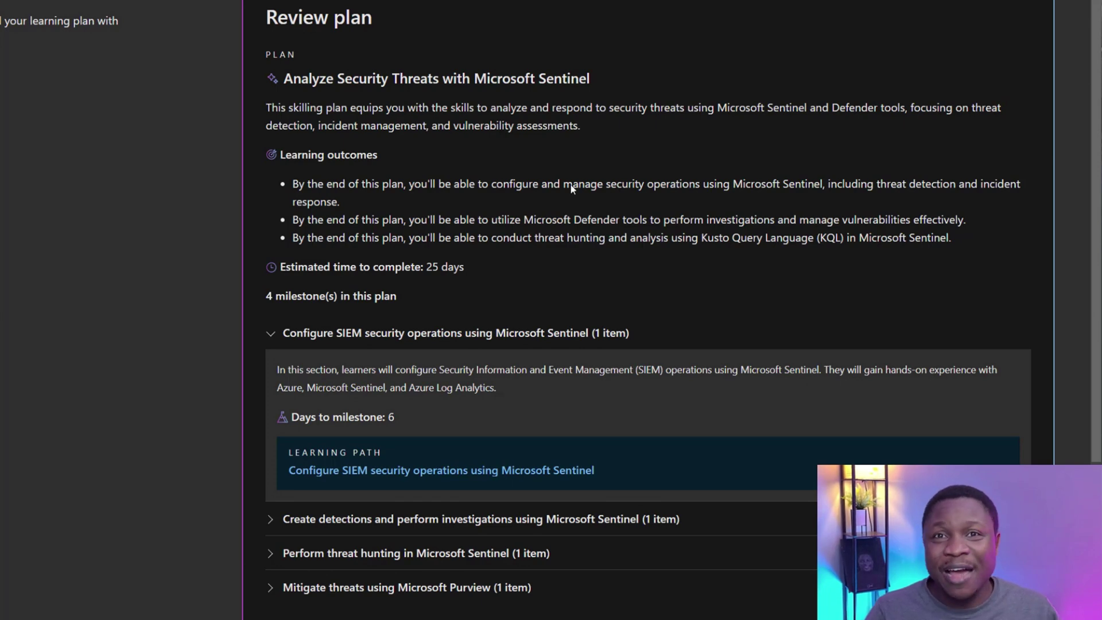
scroll(556, 276, "down", 4)
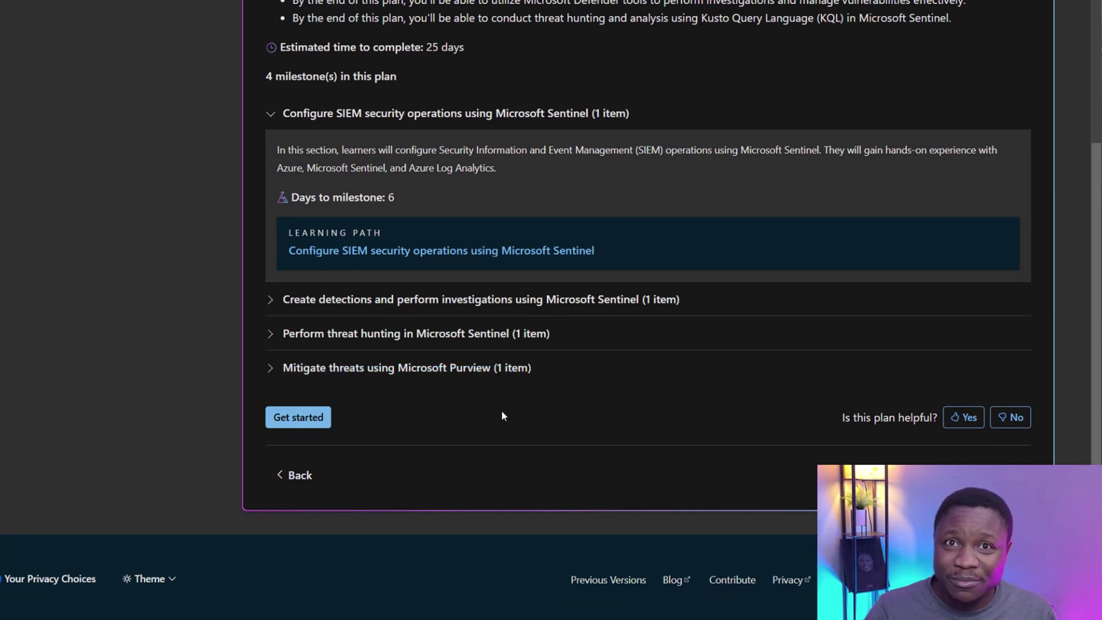
left_click(322, 420)
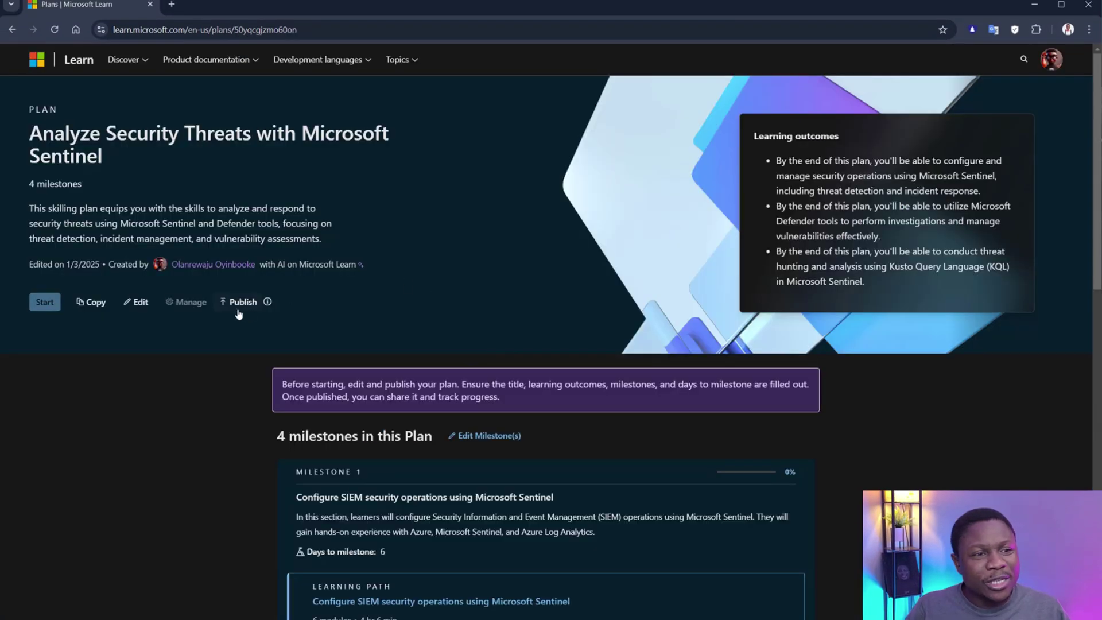
Step: Publish the Microsoft Sentinel plan, confirming with Yes, publish Plan
left_click(238, 303)
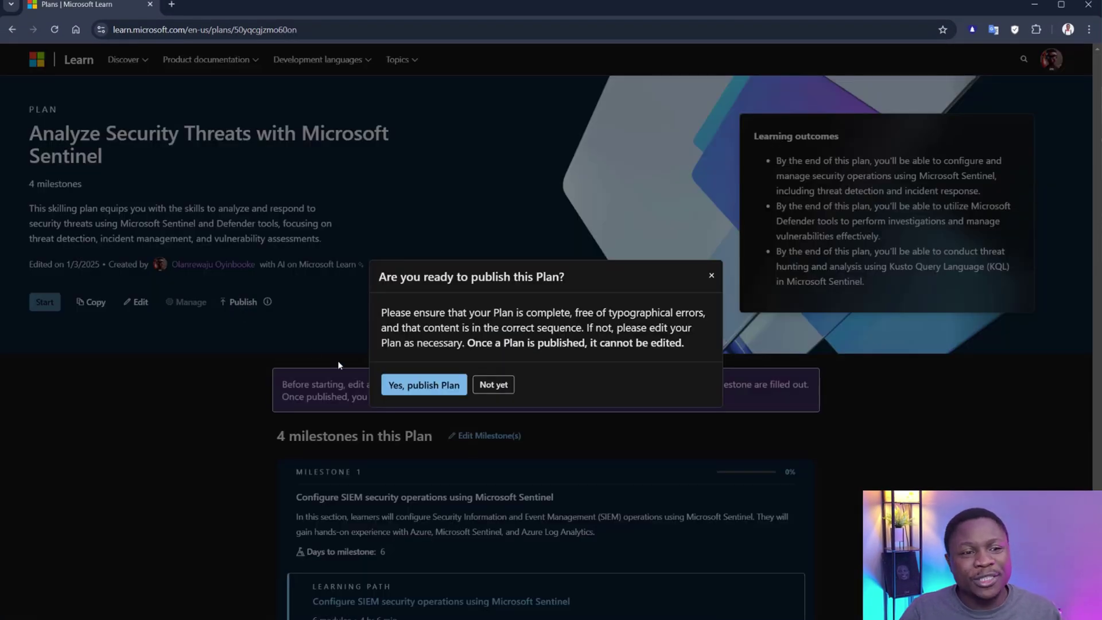
left_click(425, 386)
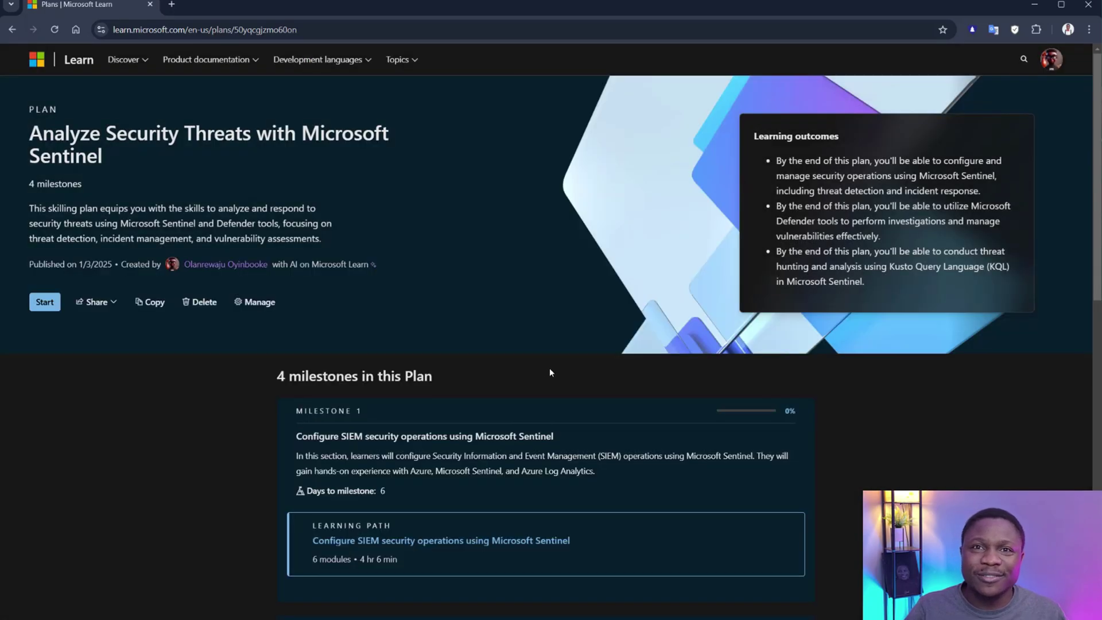